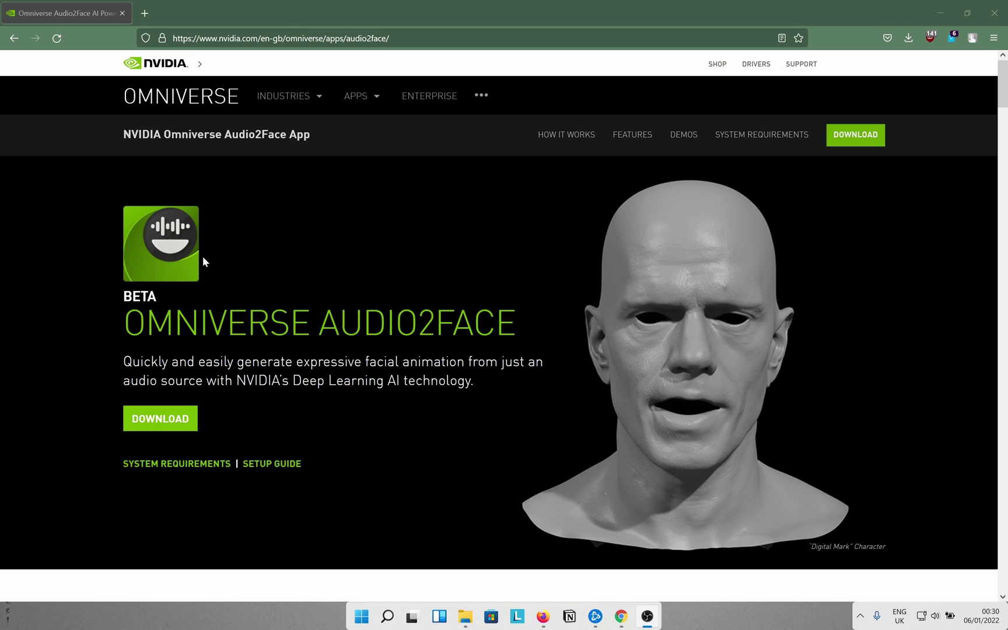
Step: Scroll the Audio2Face product page down to the three-step Get Started instructions and system requirements
scroll(521, 284, "down", 4)
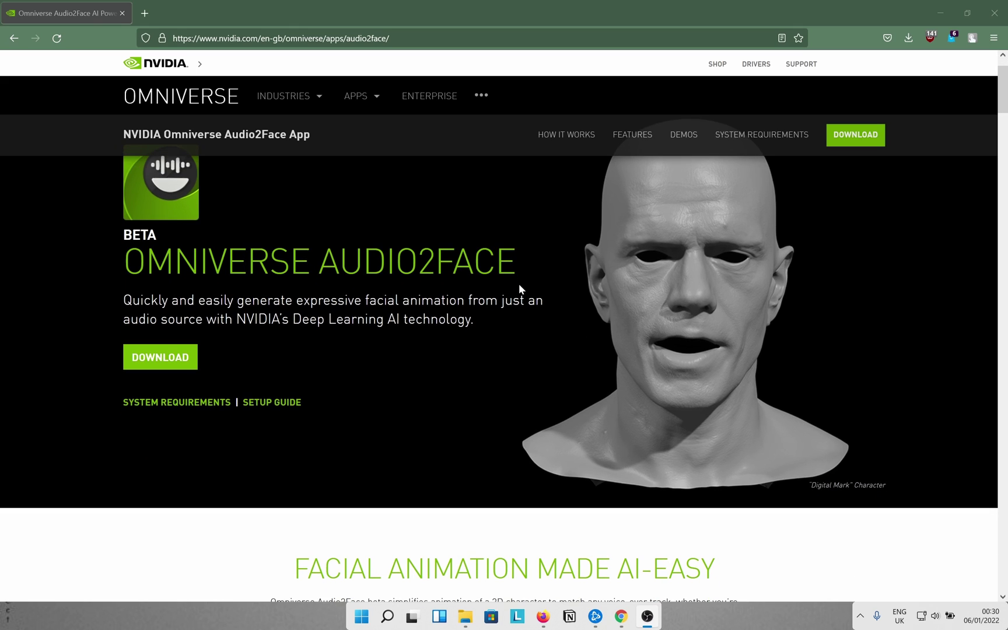
scroll(521, 285, "down", 1)
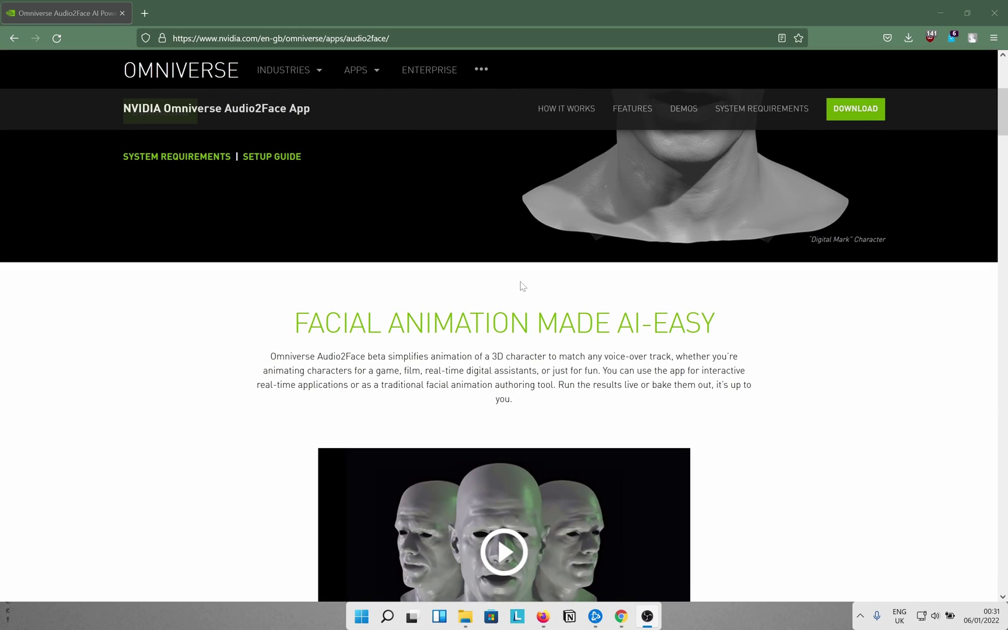
scroll(521, 286, "down", 1)
scroll(520, 284, "down", 3)
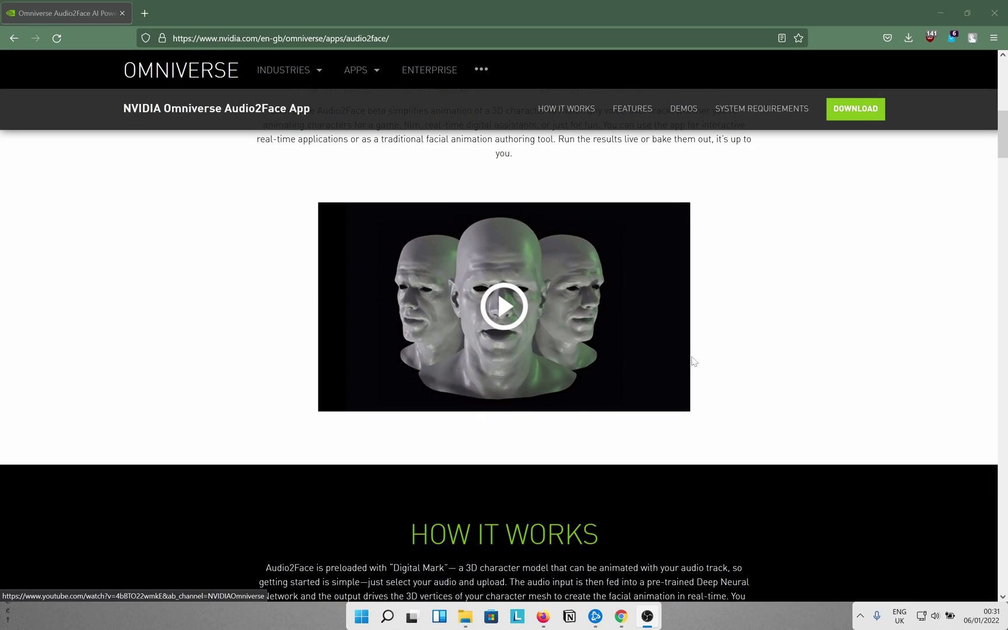
scroll(661, 324, "down", 2)
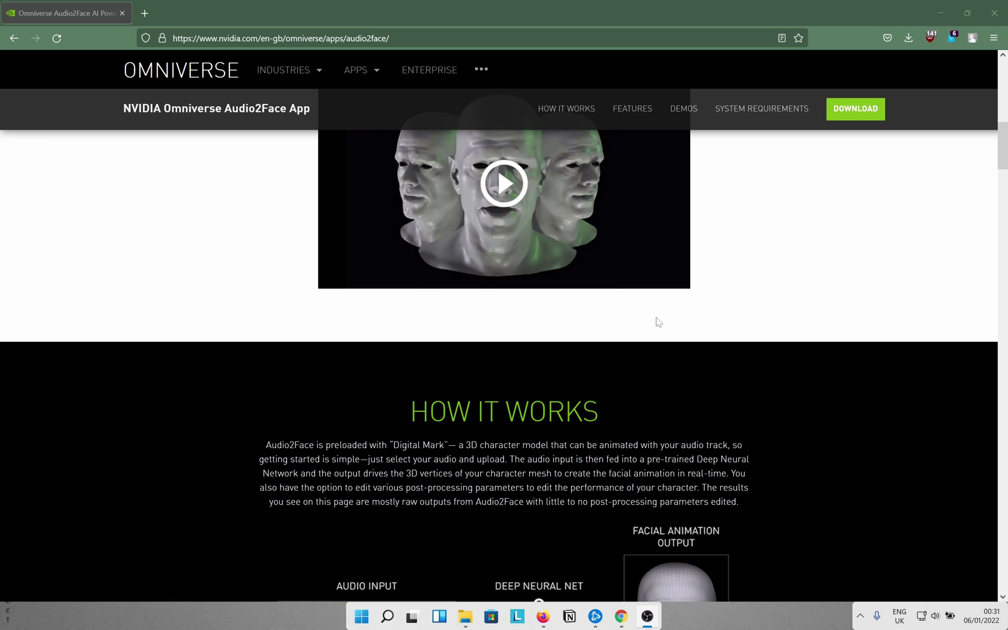
scroll(522, 284, "down", 3)
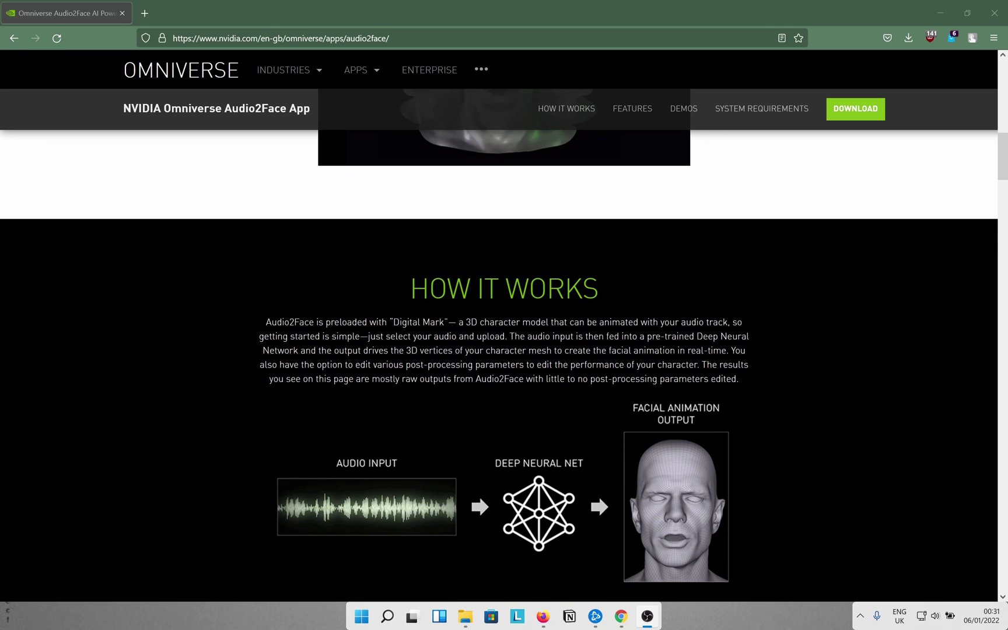
scroll(567, 298, "down", 1)
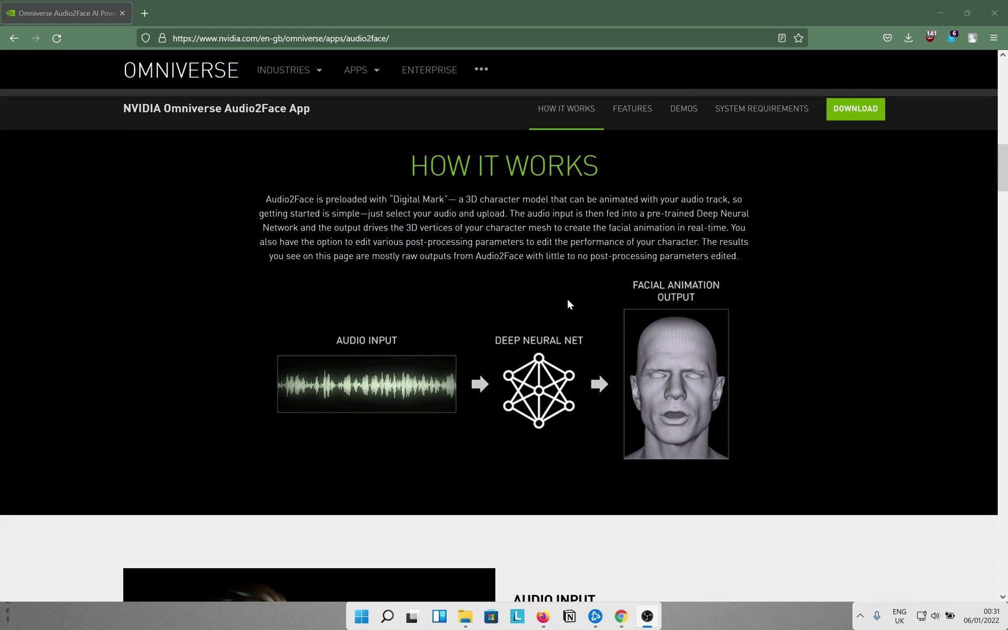
scroll(566, 298, "down", 1)
scroll(567, 301, "down", 1)
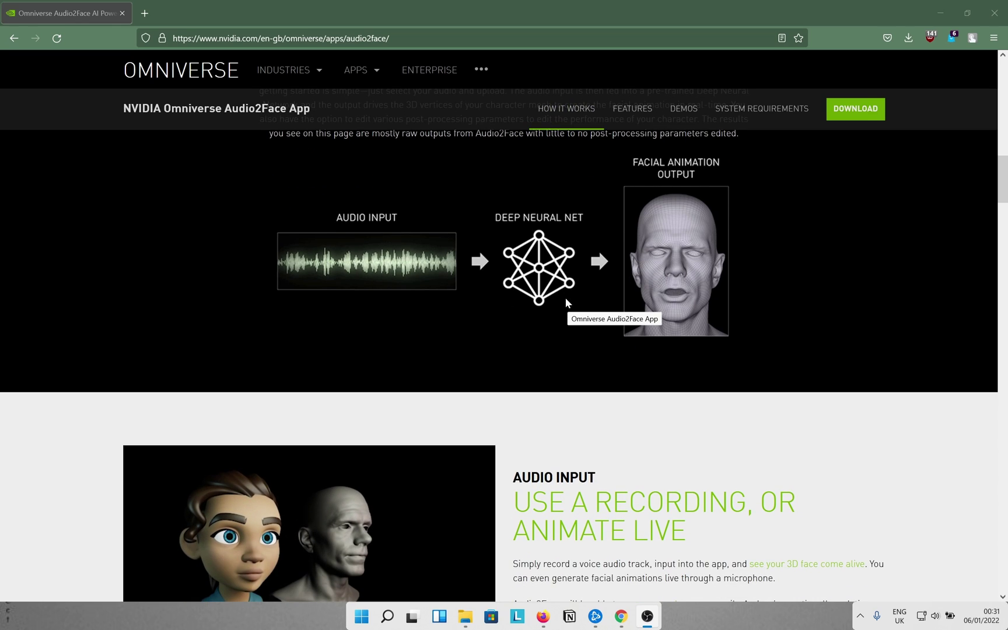
scroll(567, 304, "down", 1)
scroll(652, 331, "up", 1)
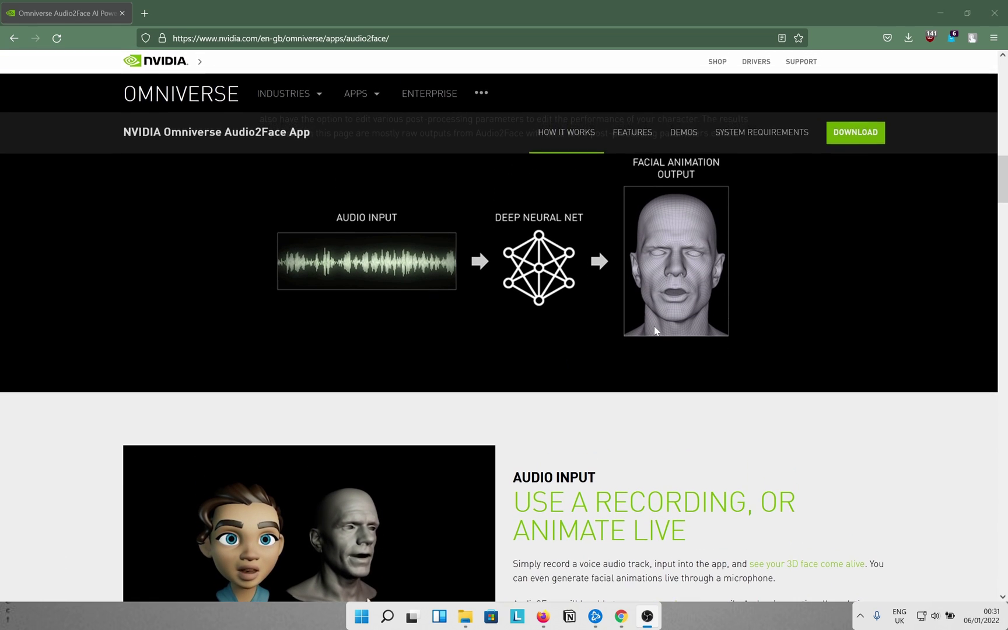
scroll(651, 335, "down", 1)
scroll(650, 341, "down", 1)
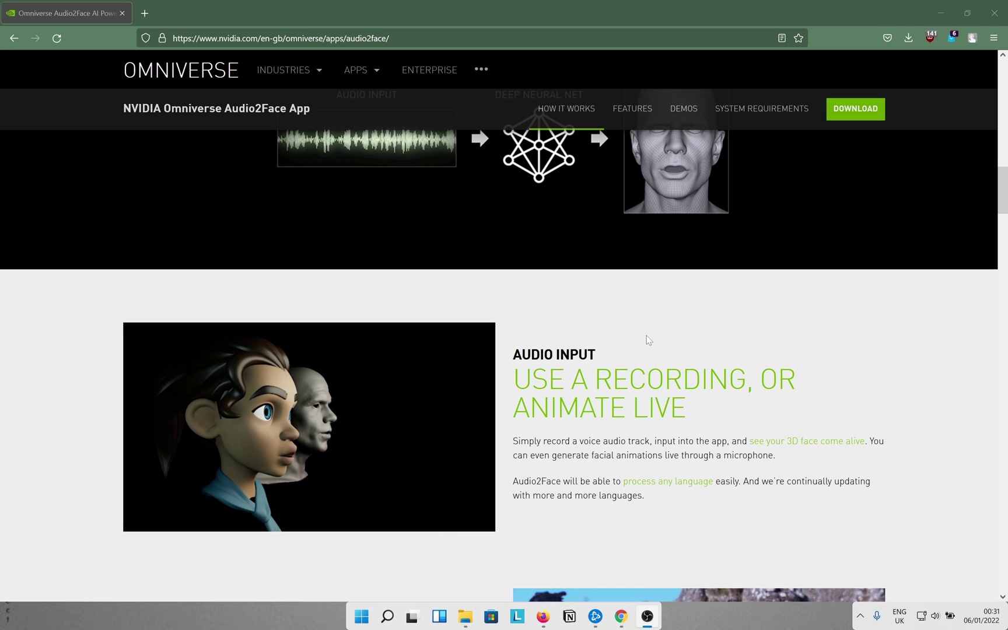
scroll(652, 340, "down", 1)
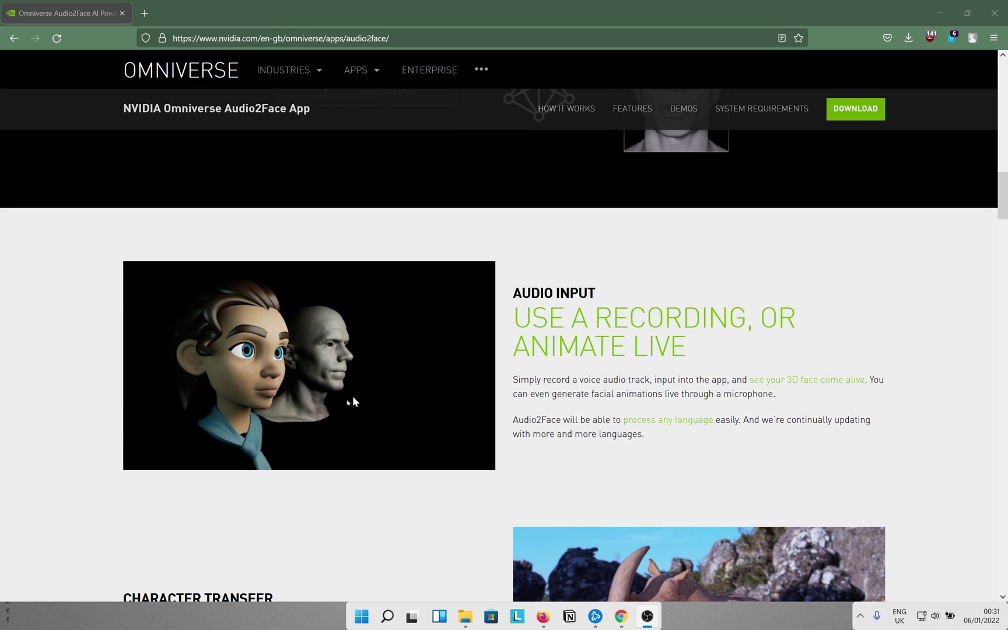
scroll(652, 341, "down", 1)
scroll(553, 353, "down", 5)
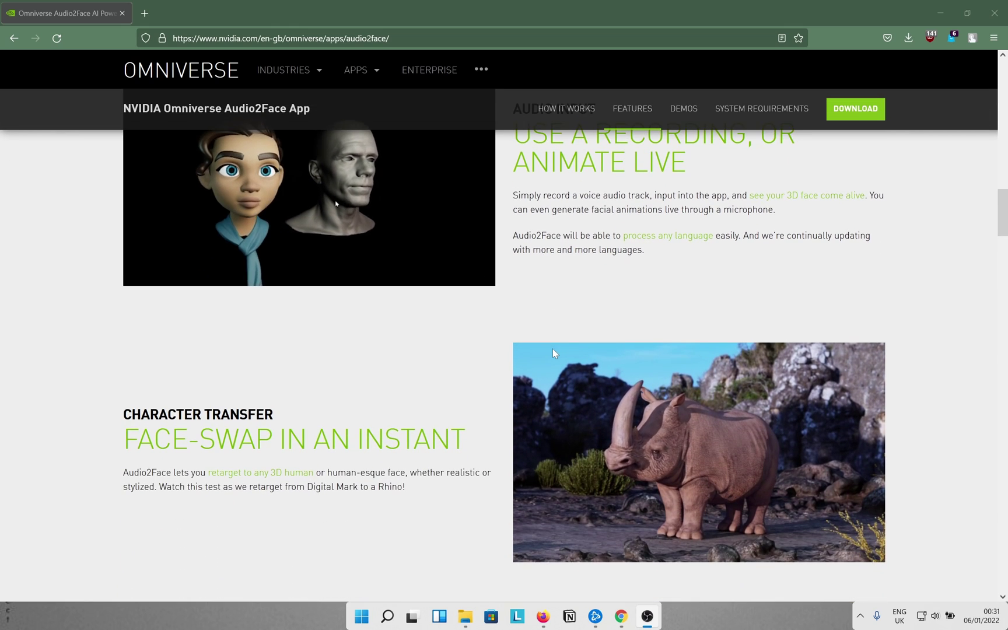
scroll(552, 349, "down", 2)
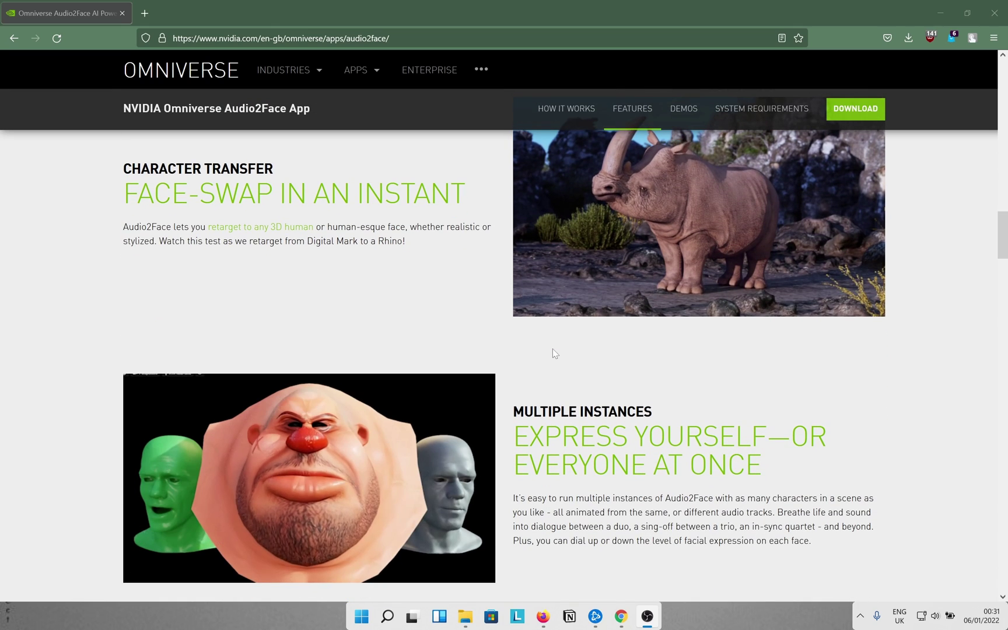
scroll(554, 354, "down", 5)
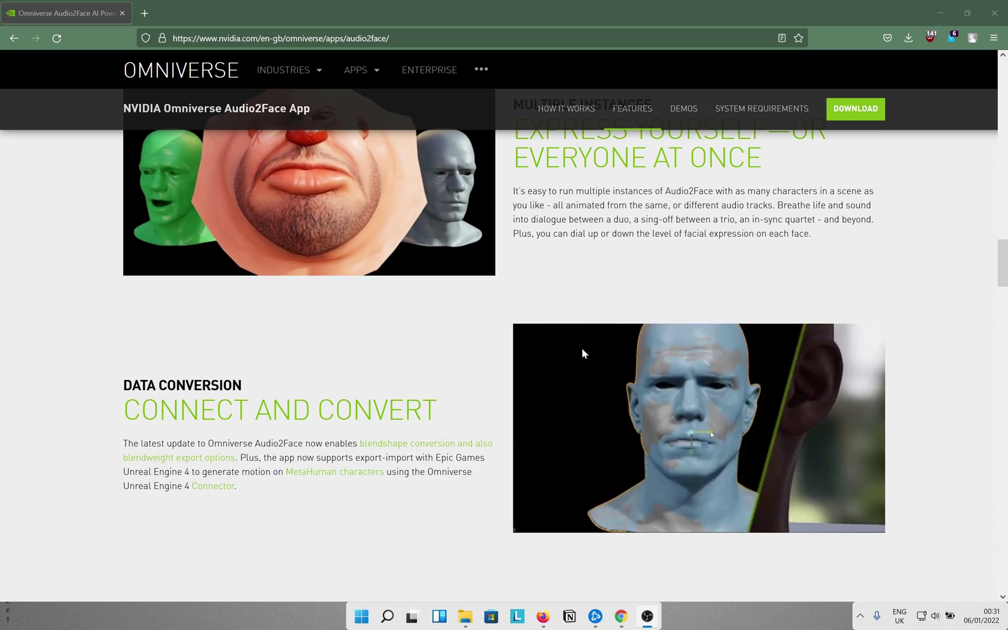
scroll(583, 352, "down", 2)
scroll(584, 353, "down", 12)
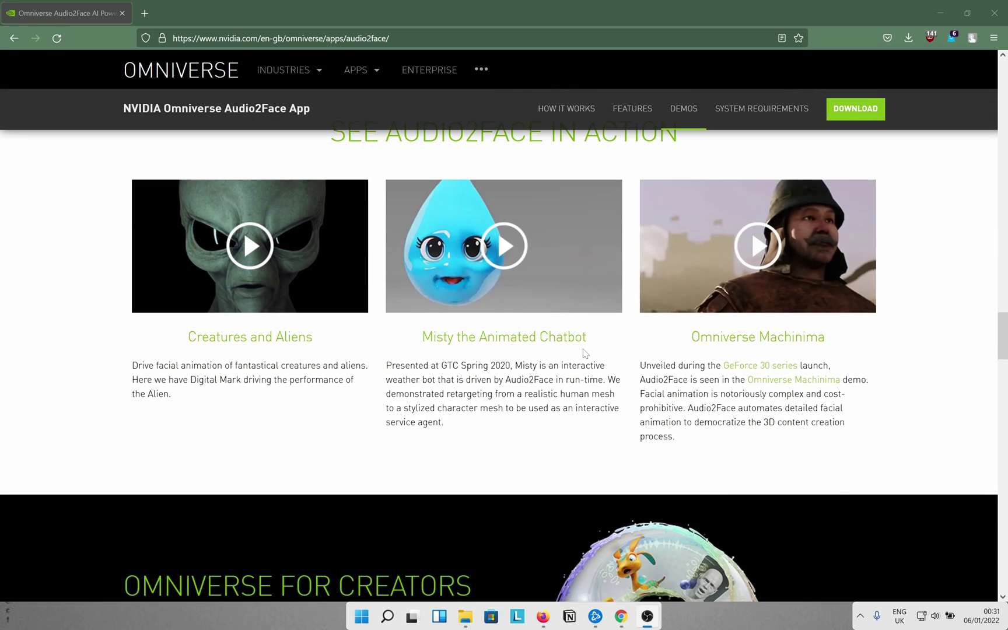
scroll(583, 352, "down", 8)
scroll(546, 335, "up", 3)
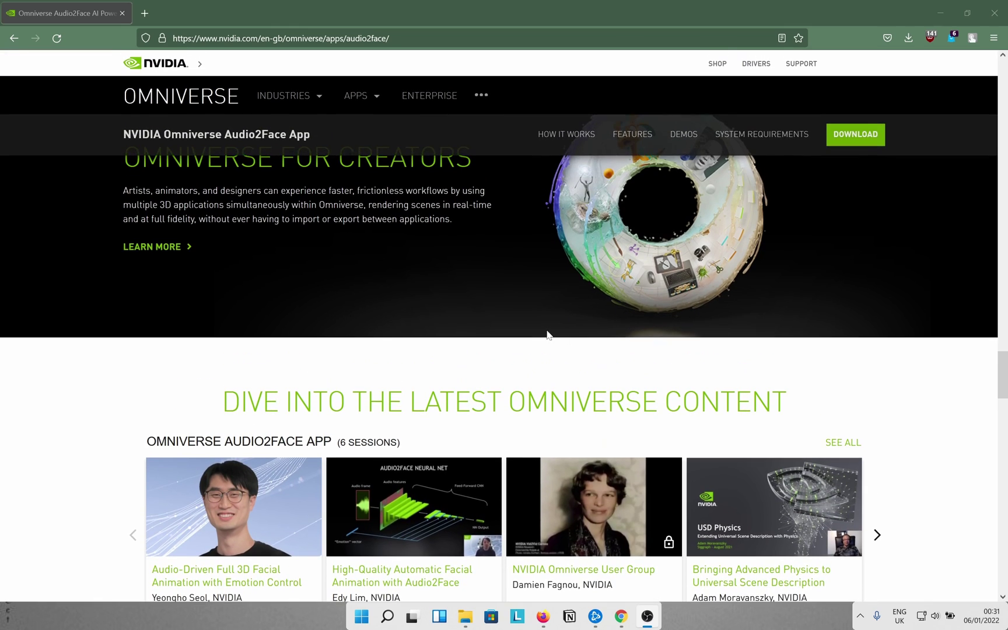
scroll(640, 371, "down", 5)
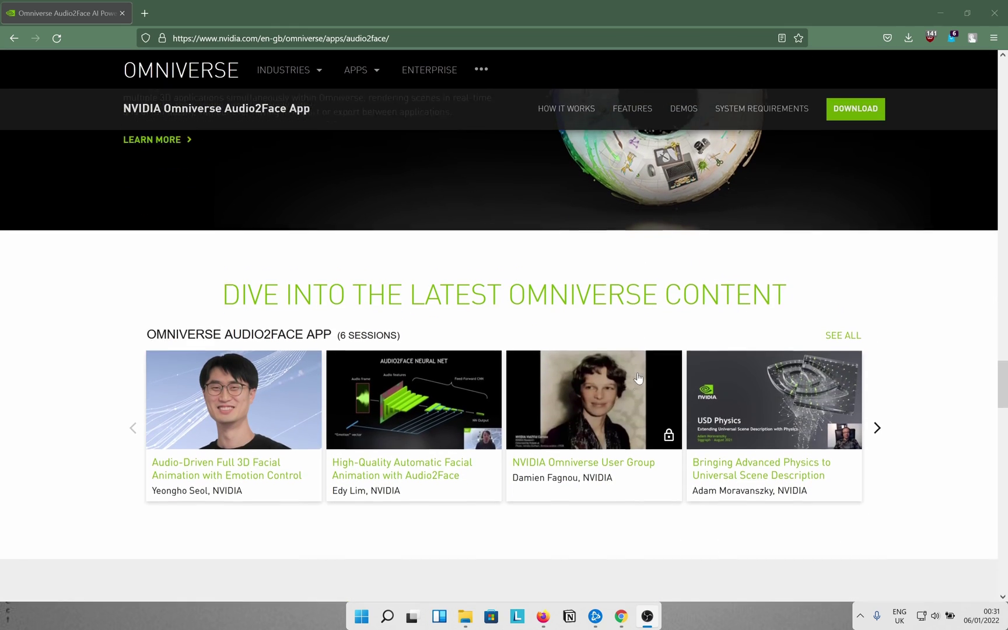
scroll(636, 378, "down", 5)
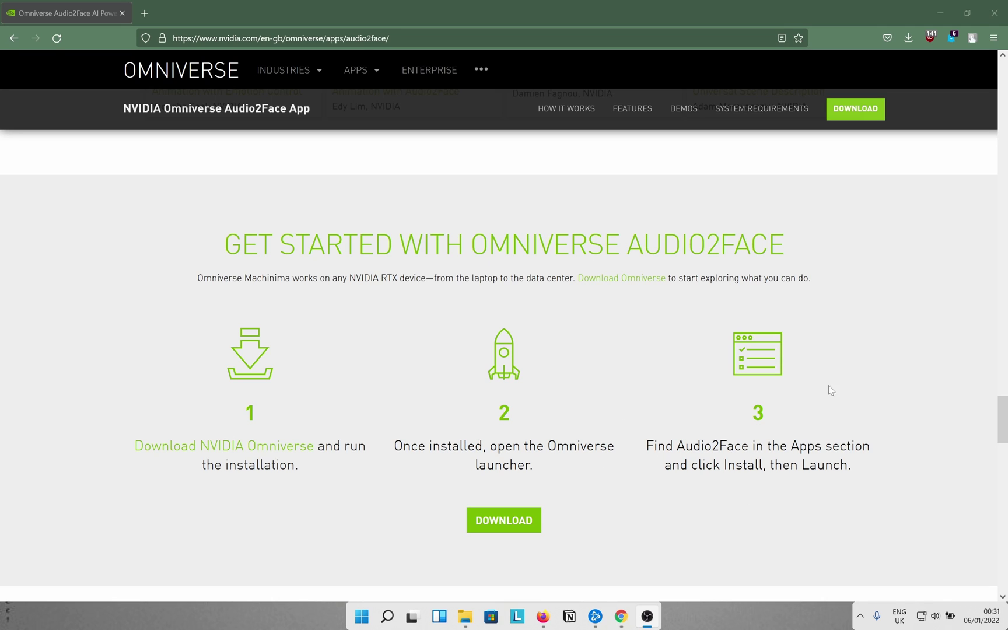
scroll(796, 400, "down", 2)
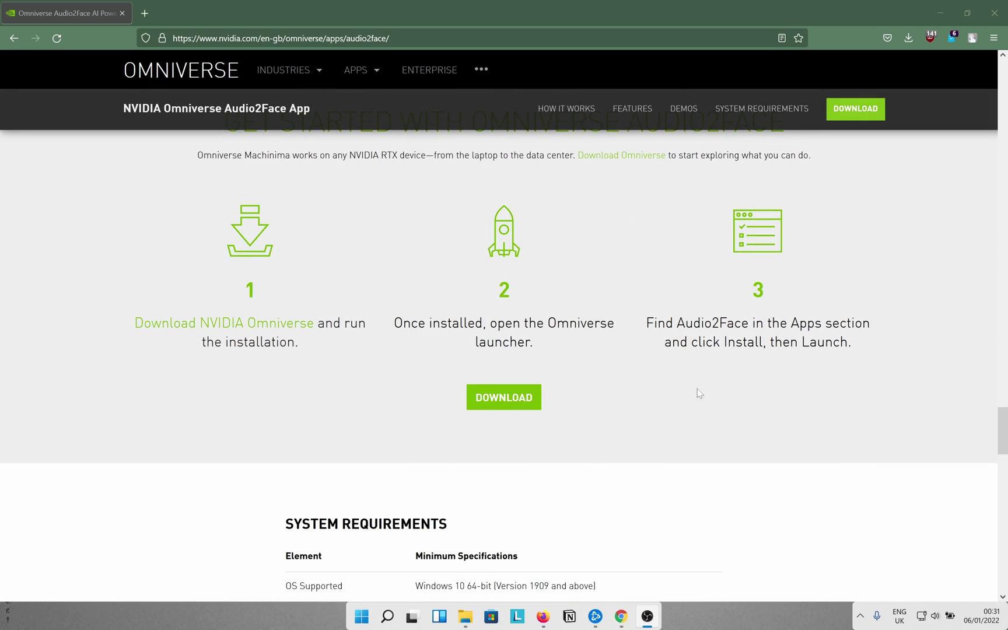
Step: Launch NVIDIA Omniverse Launcher from Windows search with 'omni'
key("super")
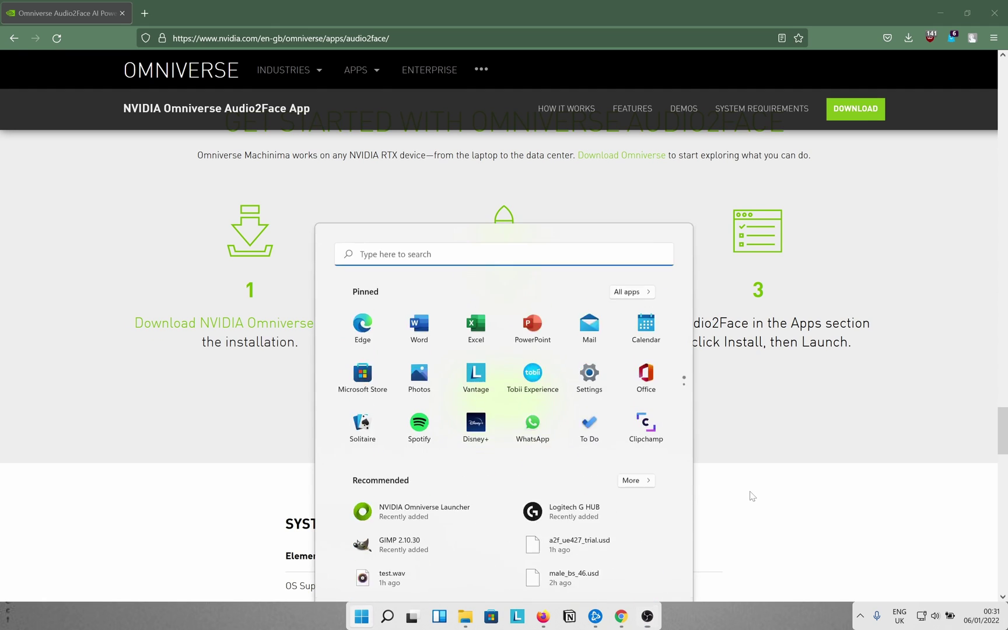
type("omni")
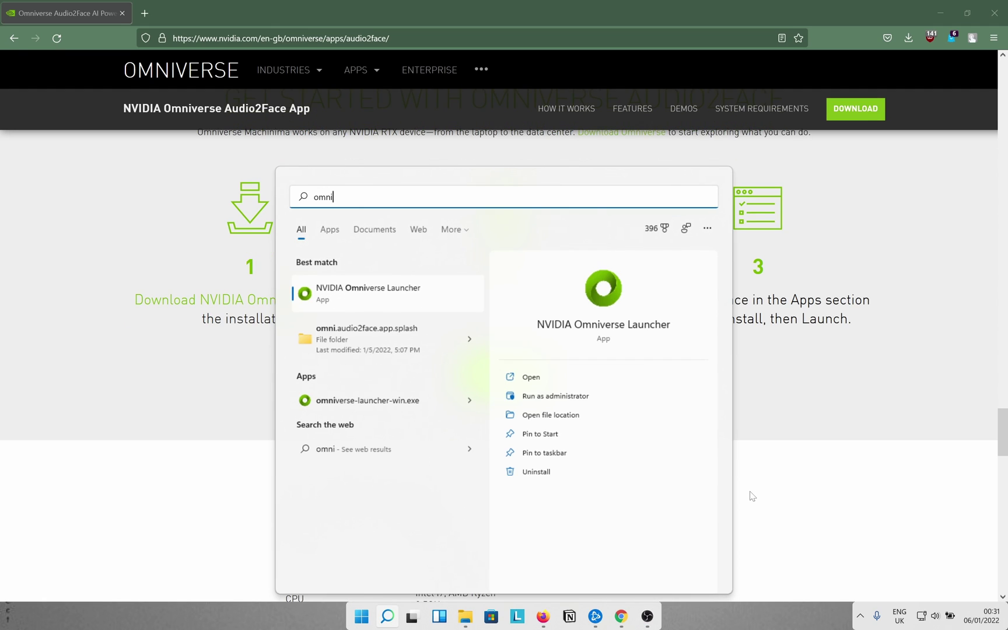
key("Return")
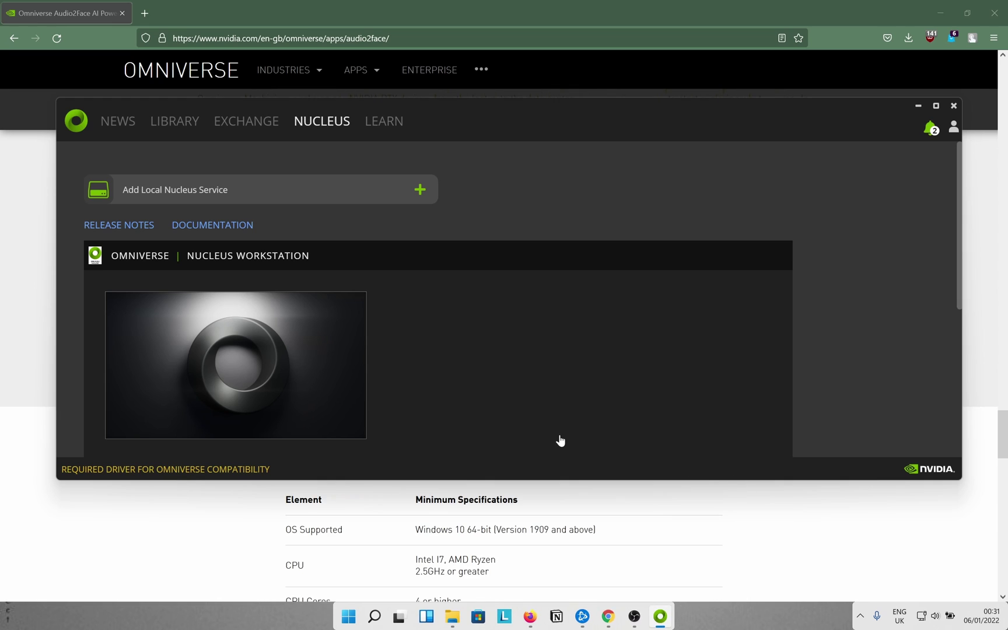
Step: In the Exchange catalogue, open the Omniverse Audio2Face 2021.3.2 page and launch it
left_click(128, 130)
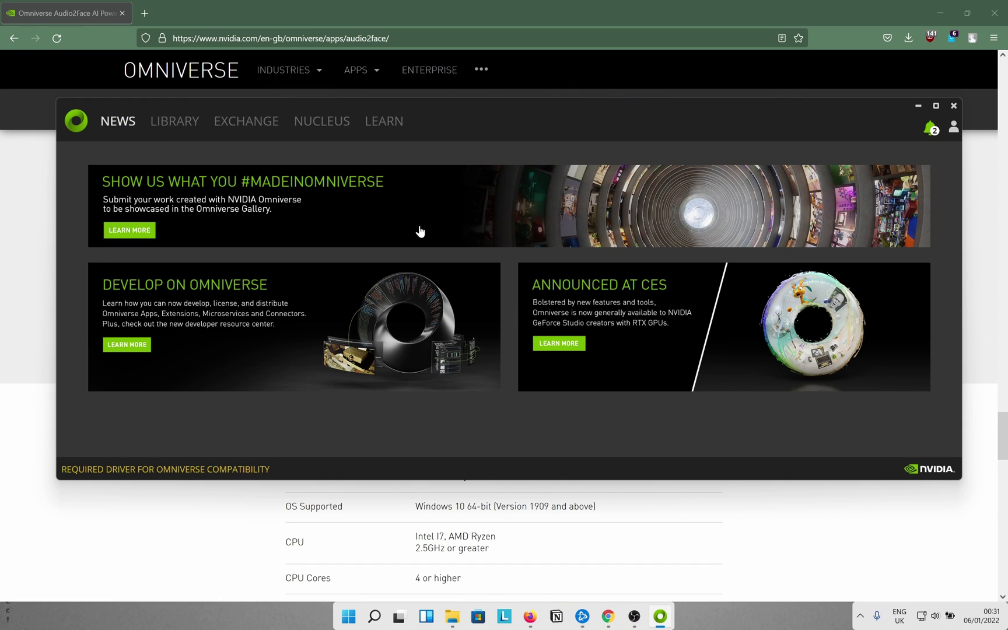
left_click(178, 124)
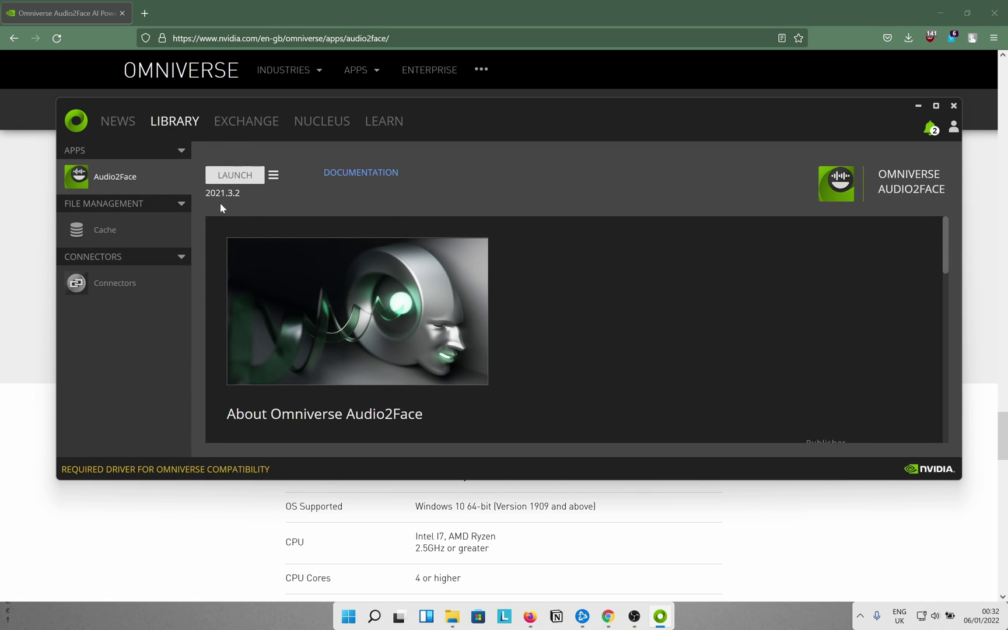
left_click(235, 125)
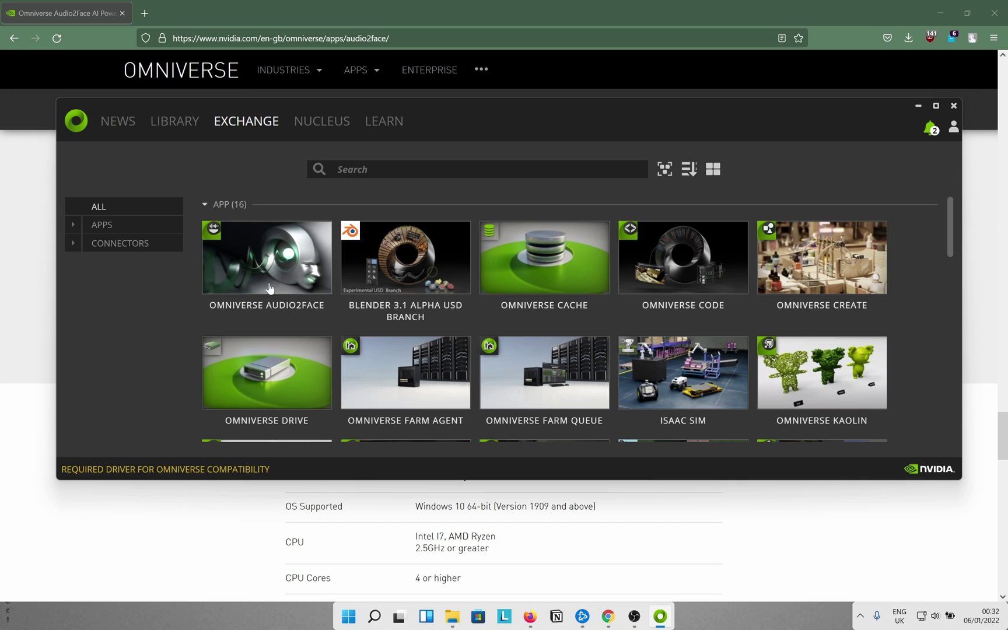
left_click(256, 257)
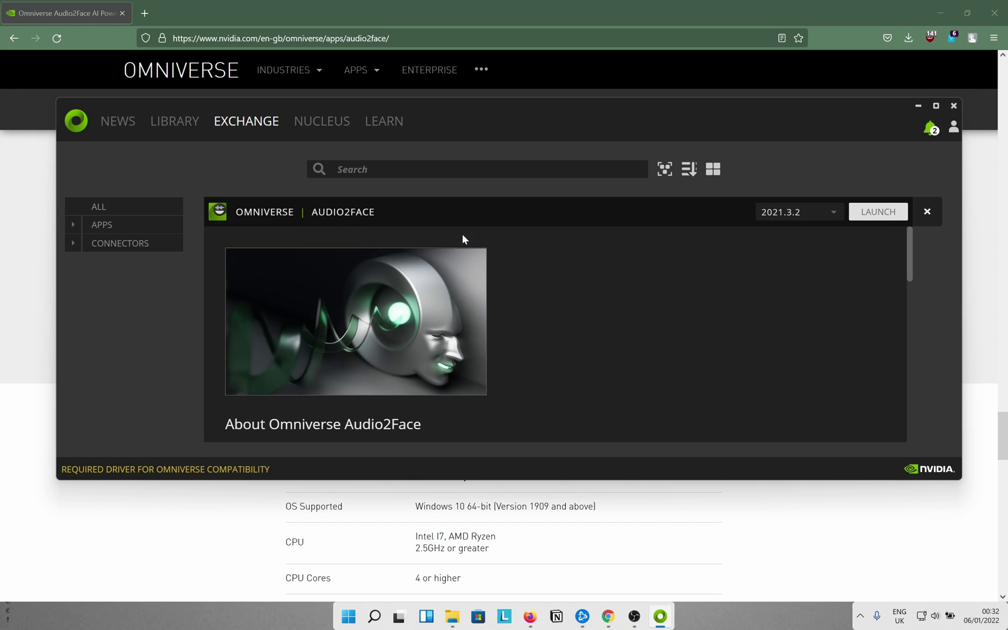
left_click(877, 211)
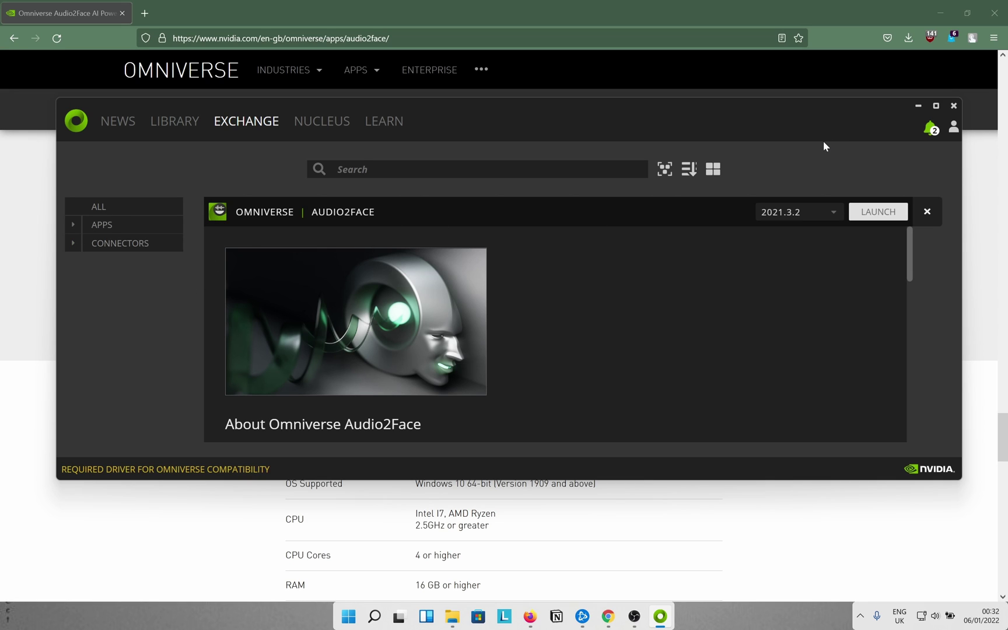
Step: Open Epic Games Launcher via 'epic' search and view the Unreal Engine Library with 4.27.2 and 5.0.0
key("super")
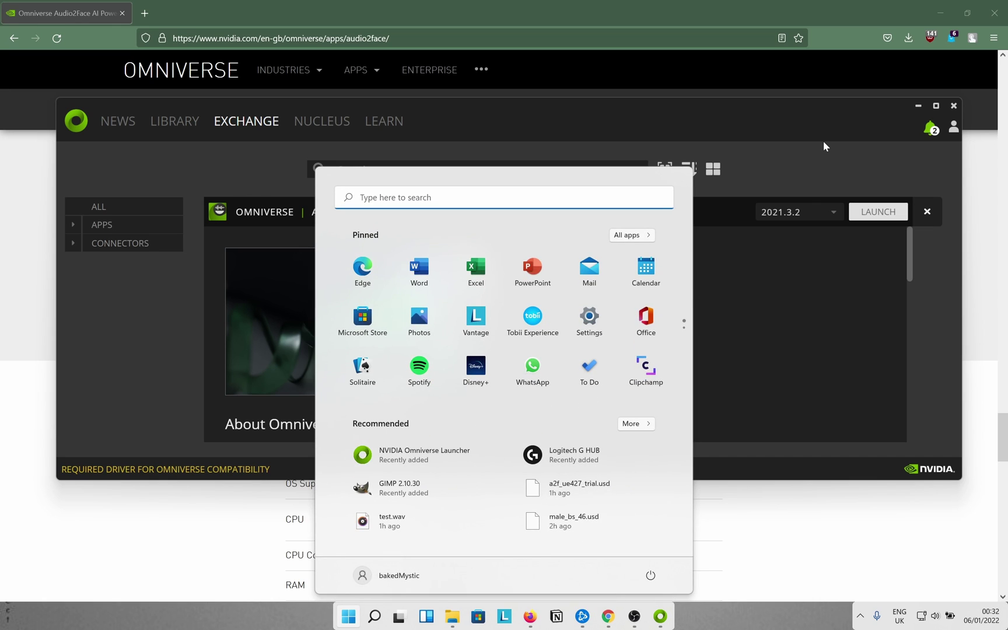
type("epic")
key("Return")
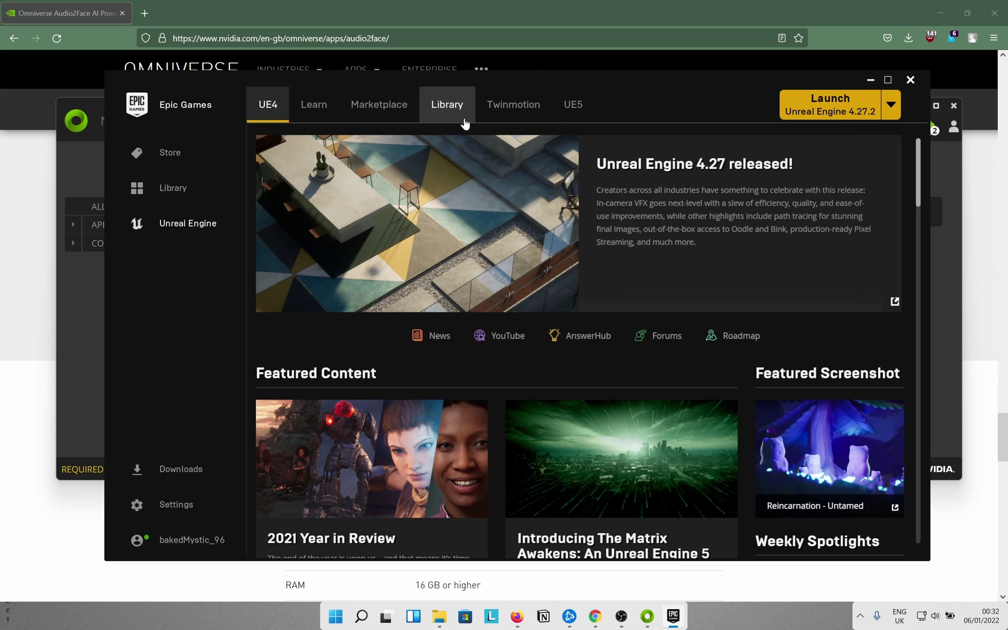
left_click(458, 119)
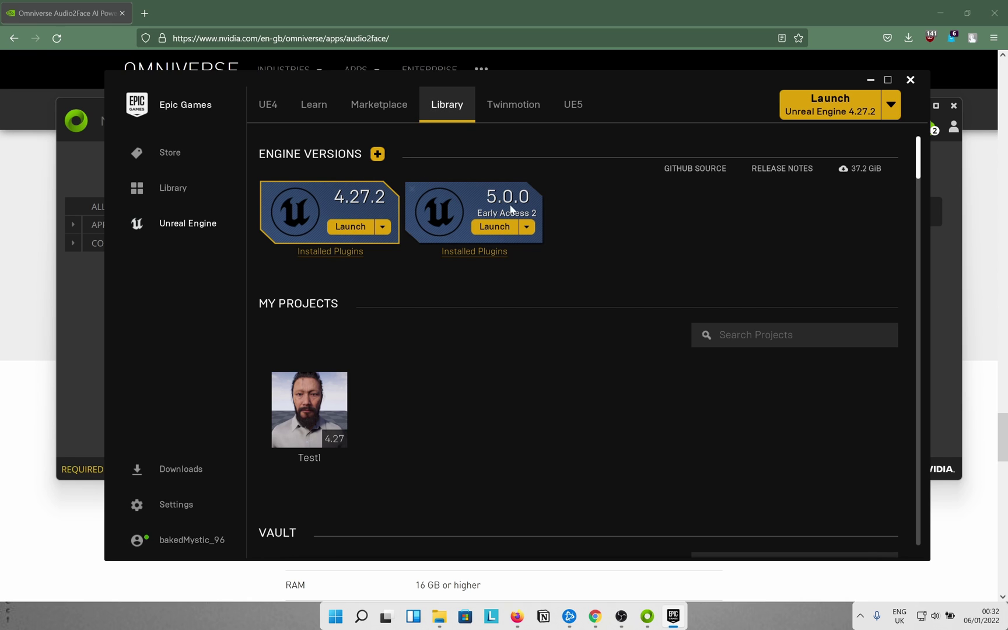
Step: Confirm the UE 4.27 Connector 103.3.167 is installed under Exchange Connectors, then go to the Nucleus page
left_click(870, 80)
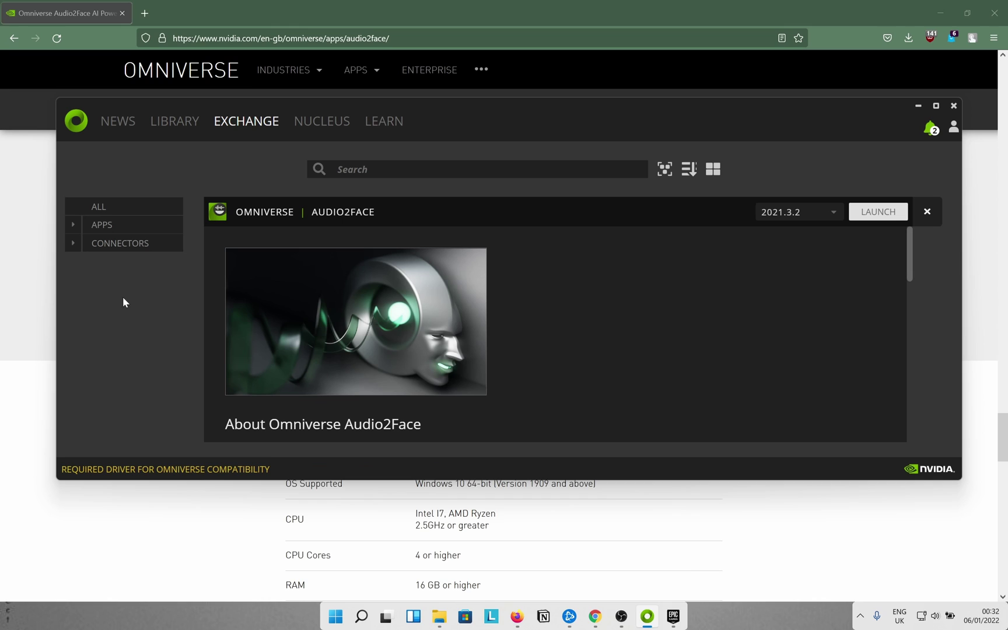
left_click(72, 244)
scroll(122, 292, "down", 6)
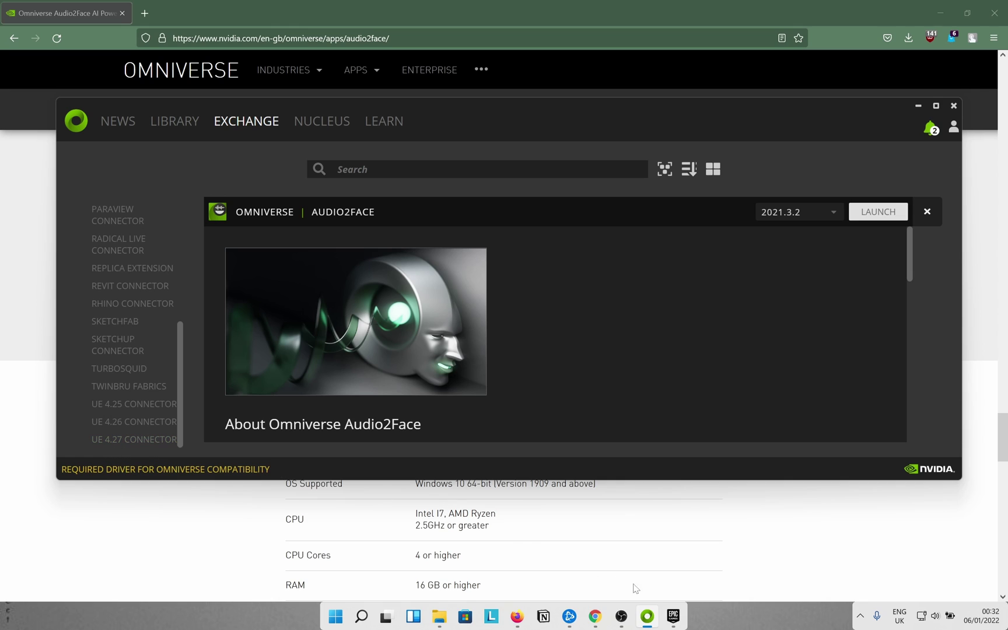
left_click(673, 615)
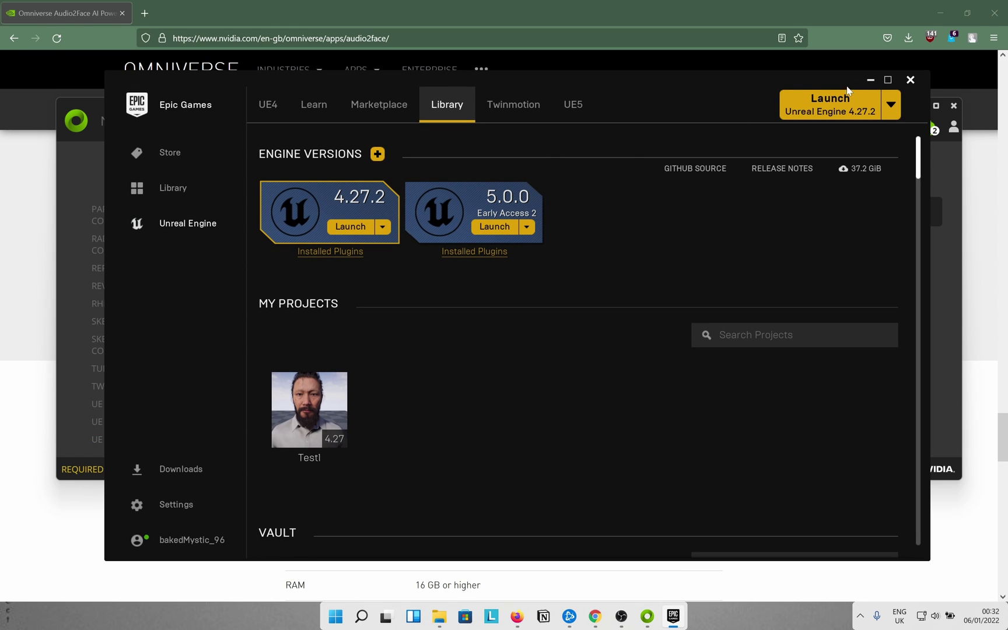
left_click(870, 79)
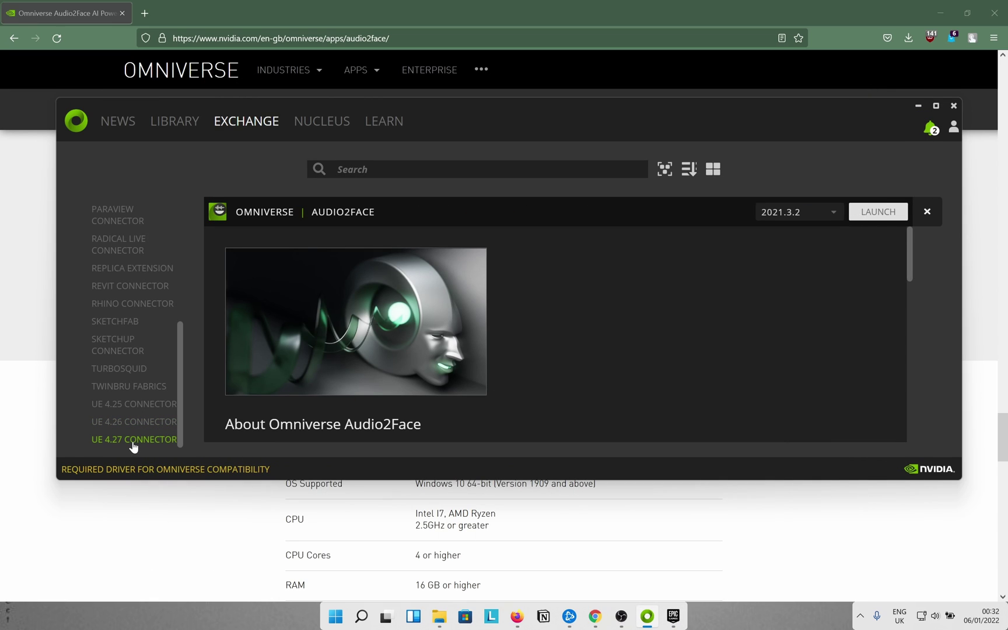
left_click(134, 440)
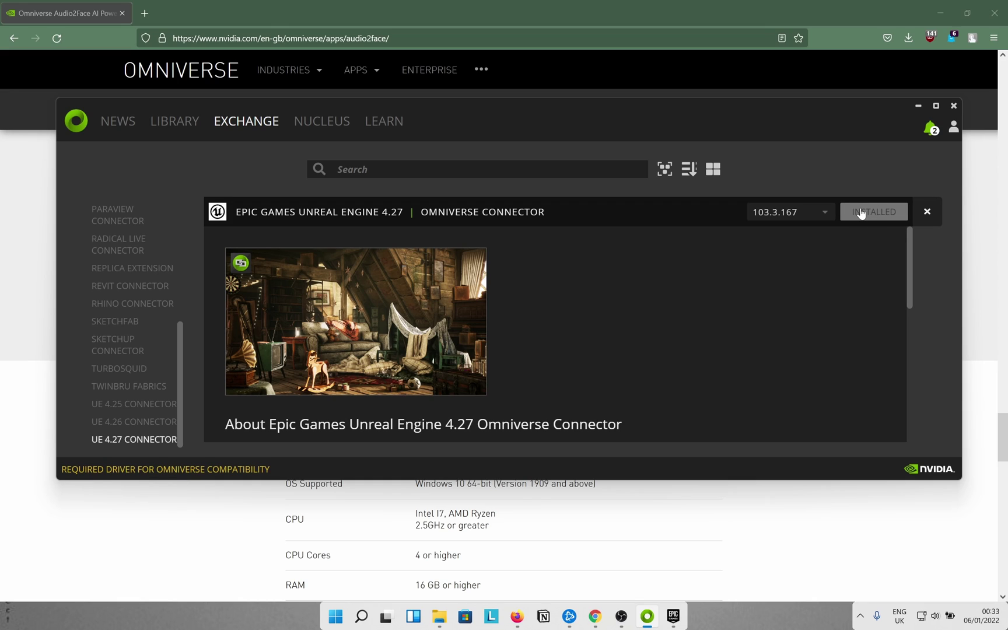
left_click(331, 121)
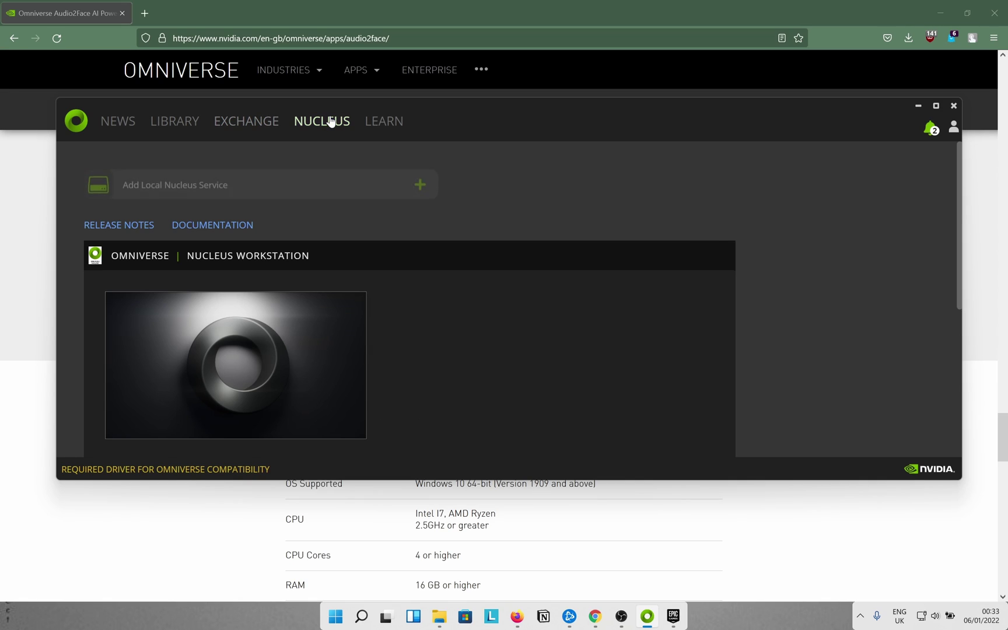
Step: Add a Local Nucleus Service with data path D:\nVidia Omniverse\Data and enter the admin username and password twice
left_click(420, 190)
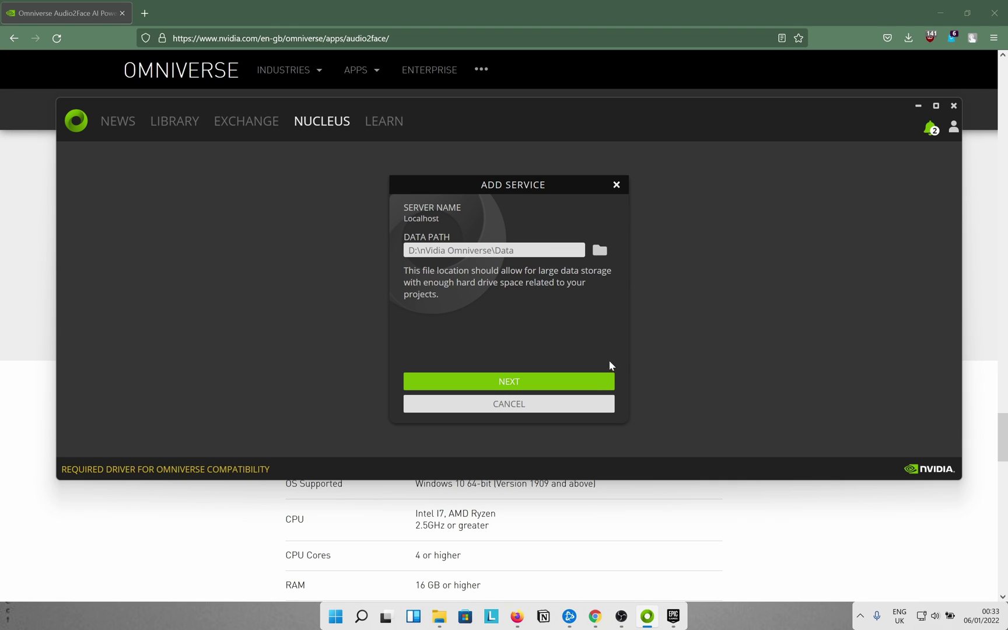
left_click(594, 382)
left_click(501, 285)
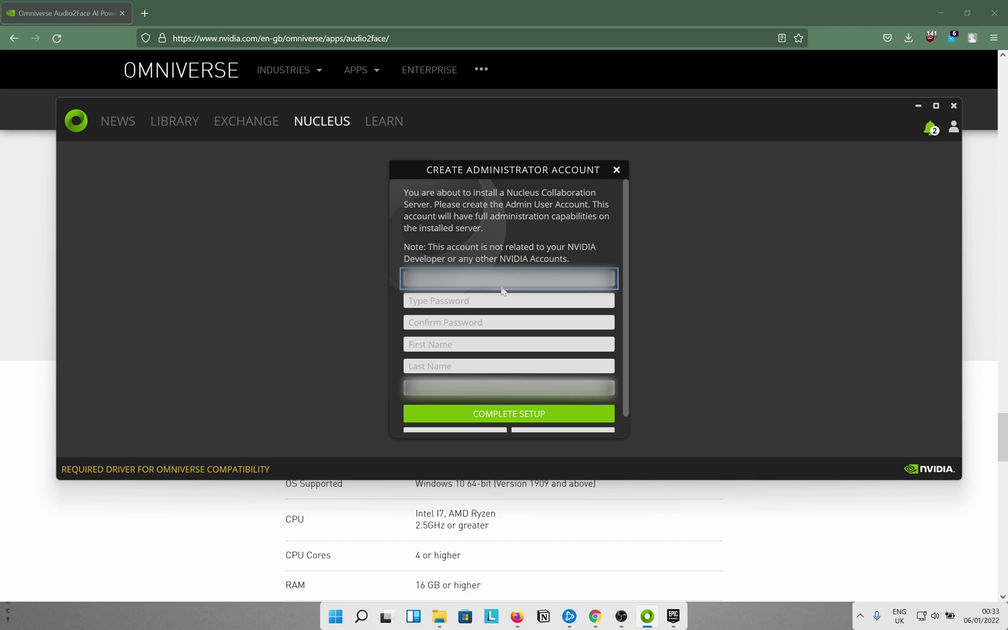
key("Tab")
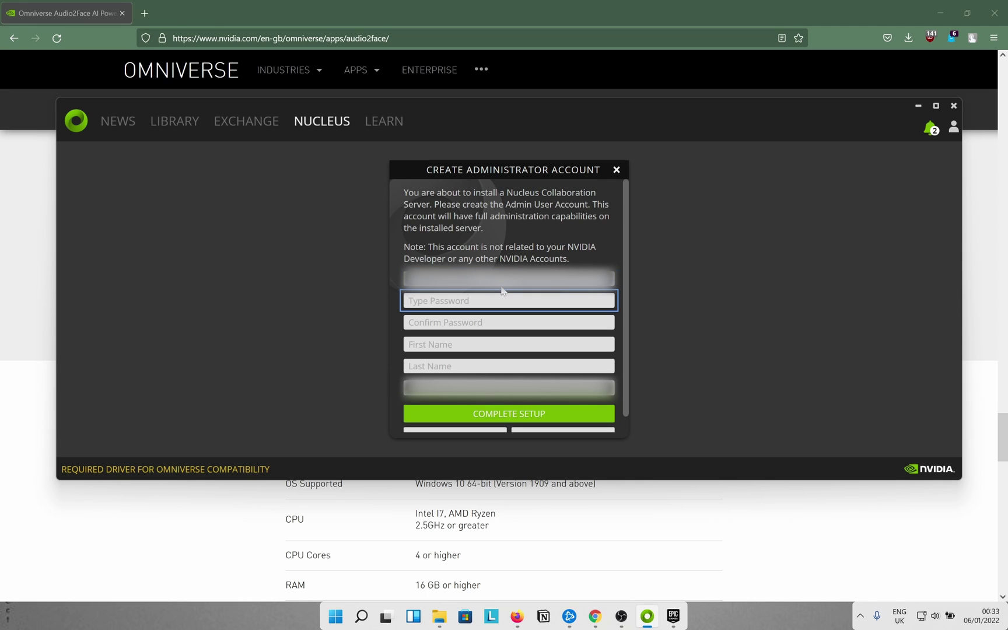
type("**********")
key("Tab")
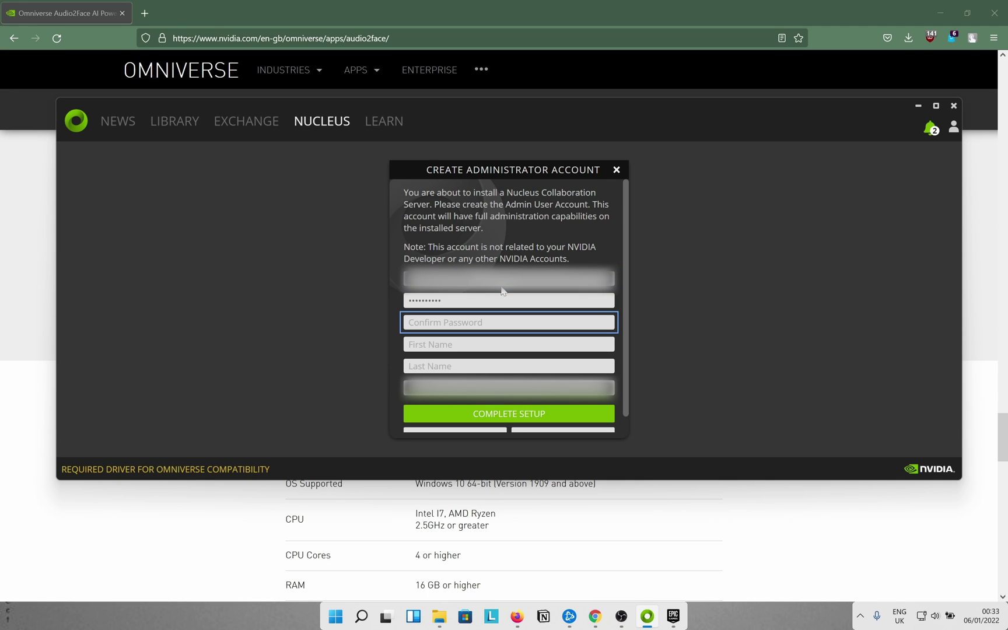
type("**********")
Step: Fill in the admin's first name, last name and e-mail, and complete the Nucleus setup
key("Tab")
type("S")
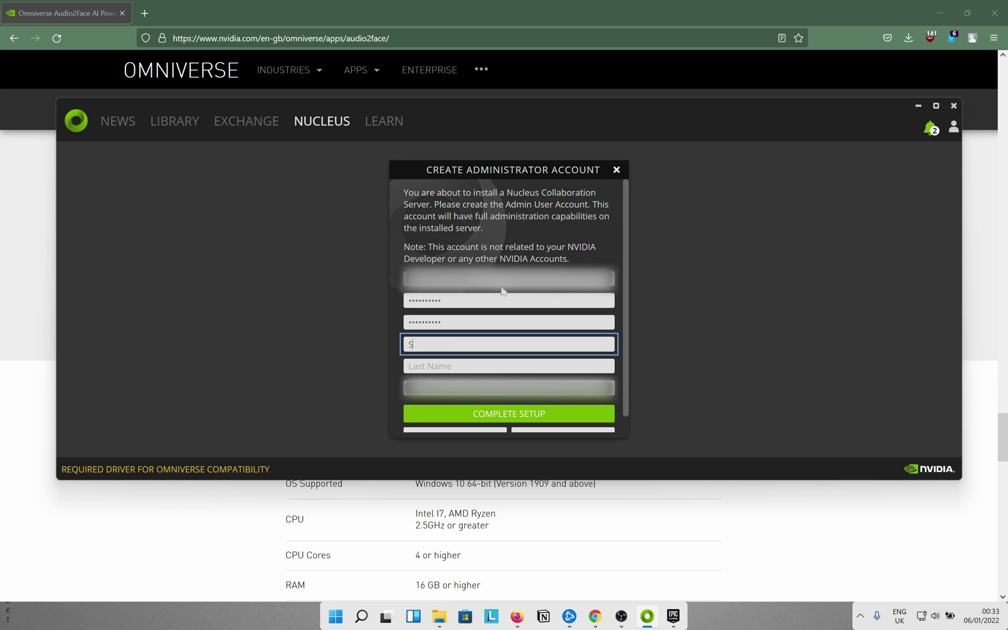
type("ubham")
key("Tab")
type("Agrawa")
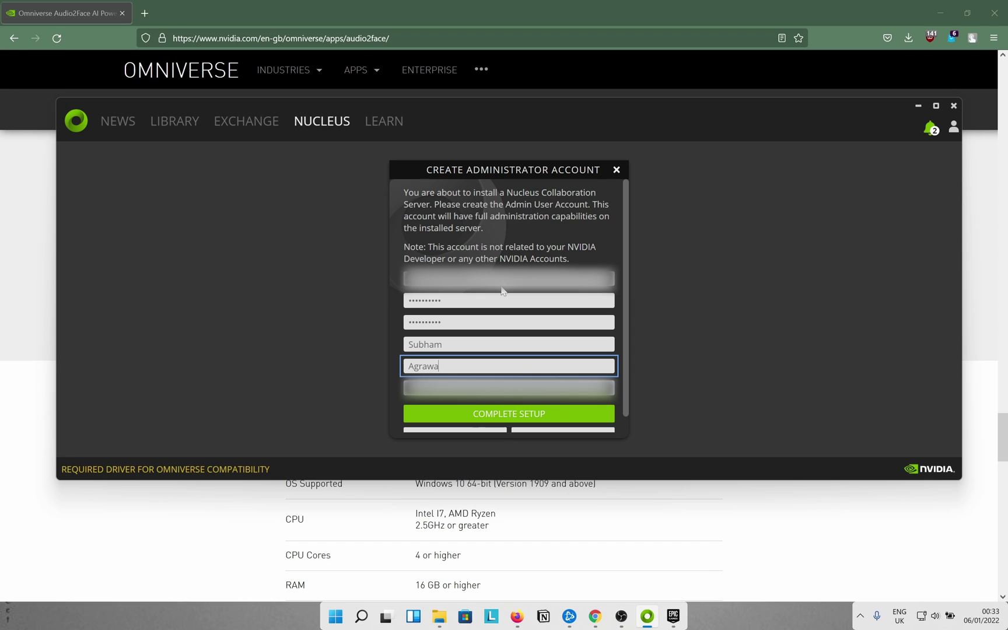
key("Tab")
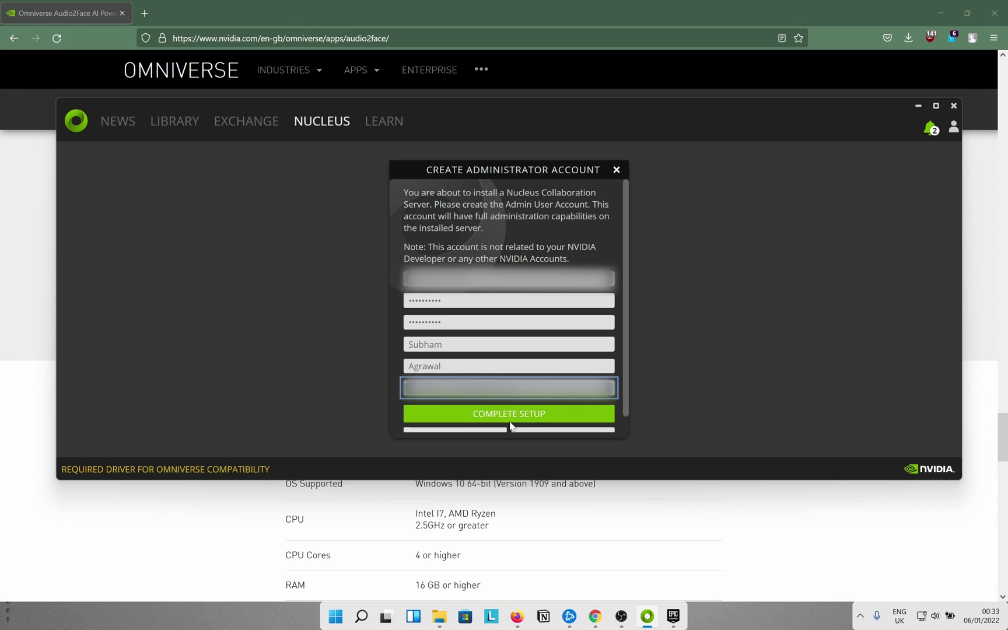
left_click(524, 411)
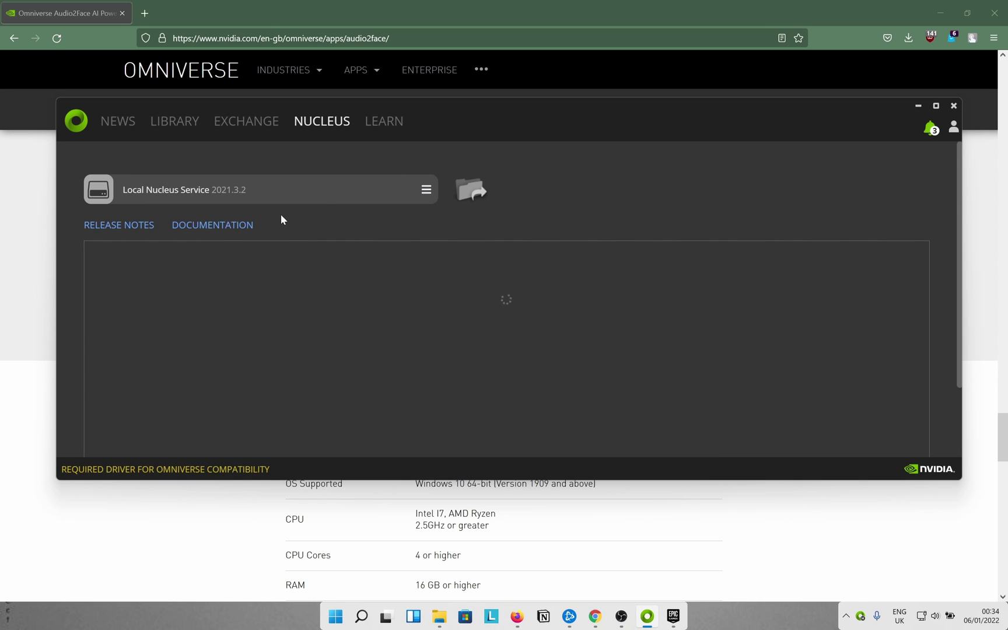
Step: Browse the localhost blendshape_solve samples, then return to the localhost root showing NVIDIA, Library, Projects and Users
scroll(433, 376, "down", 1)
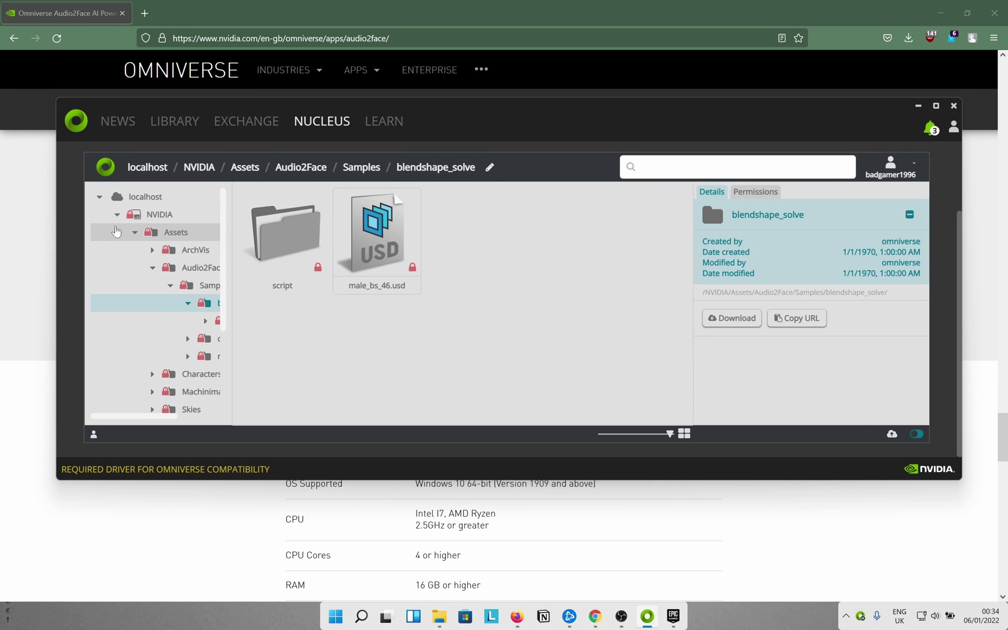
left_click(135, 198)
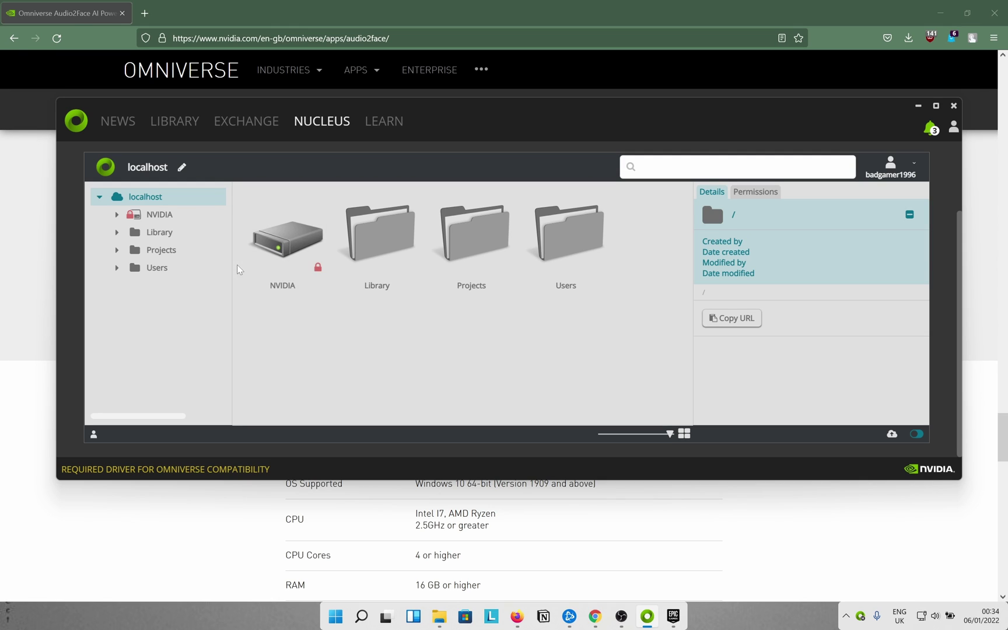
Step: Launch Audio2Face 2021.3.2 from the Library's Apps list
left_click(169, 131)
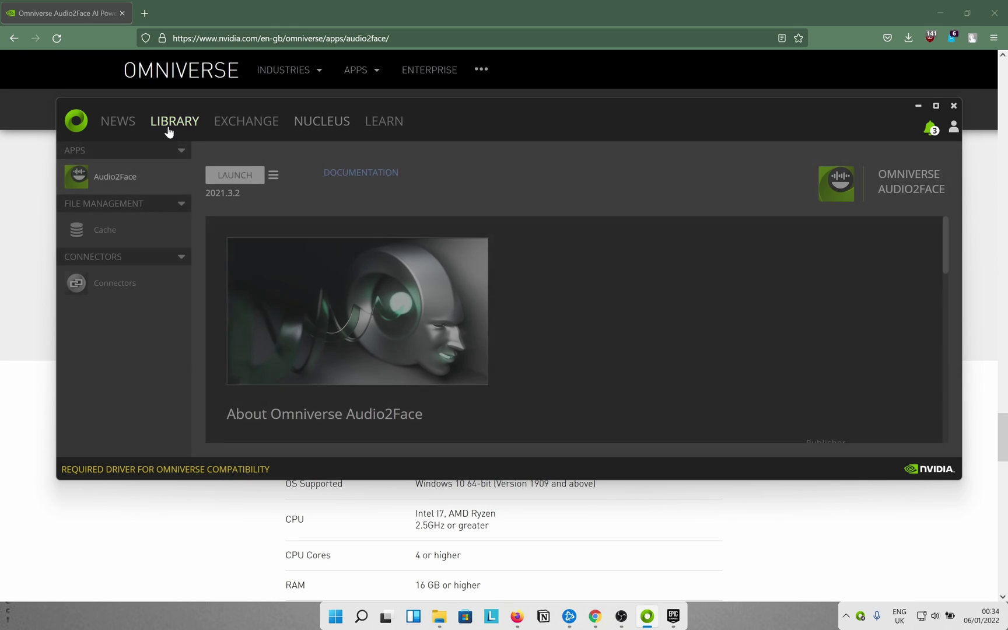
left_click(230, 177)
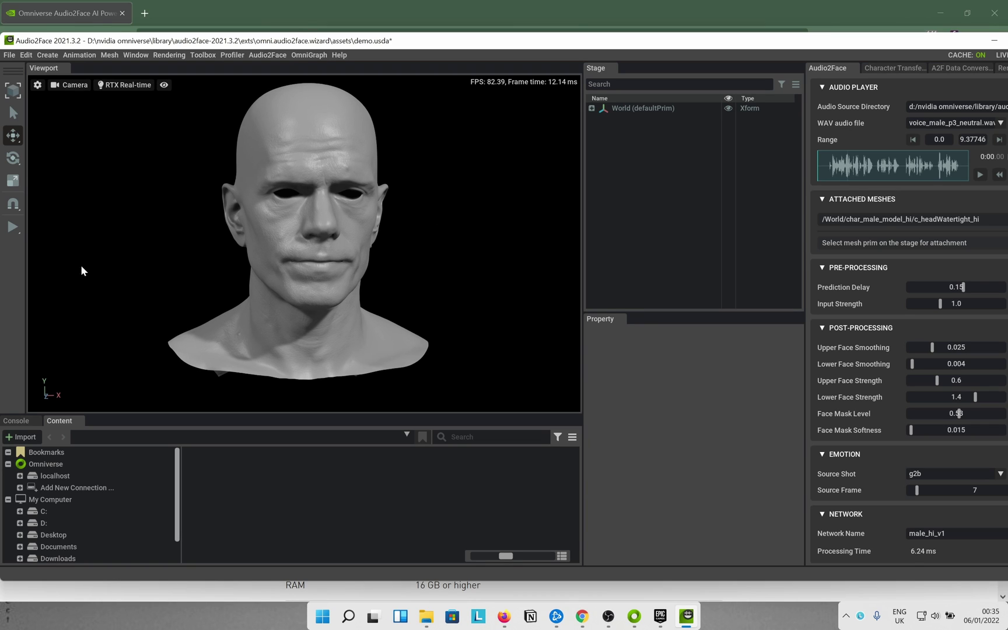
Step: Maximize the Audio2Face window and show localhost in the Content browser
left_click_drag(965, 42, 940, 41)
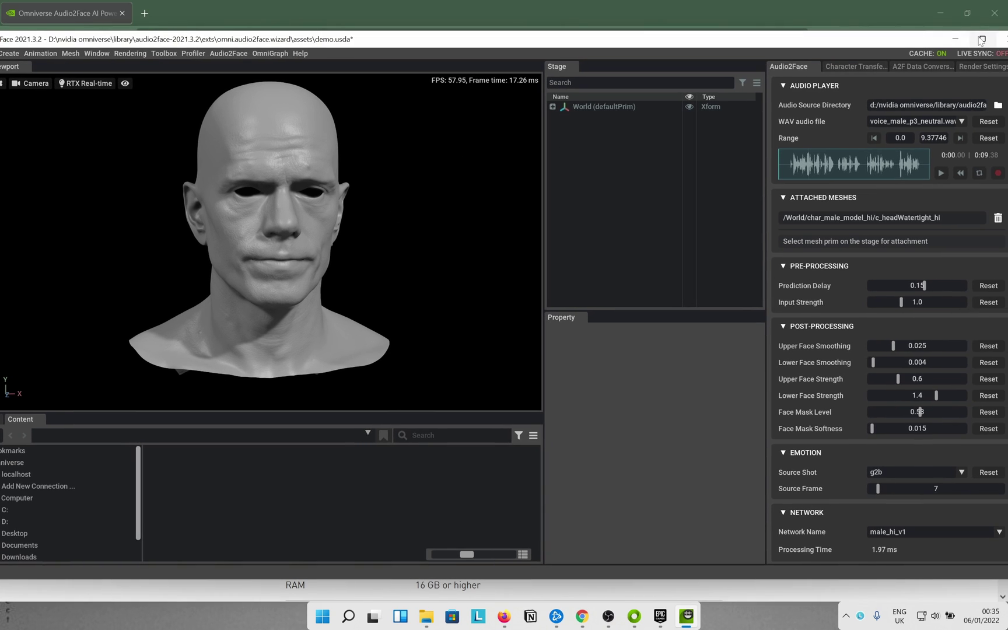
double_click(940, 41)
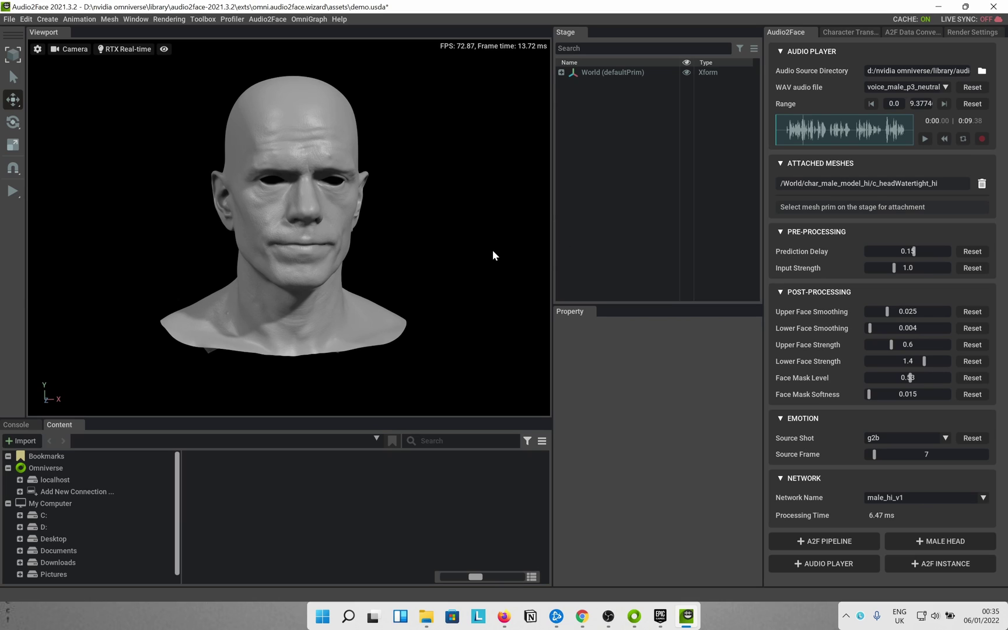
left_click(50, 479)
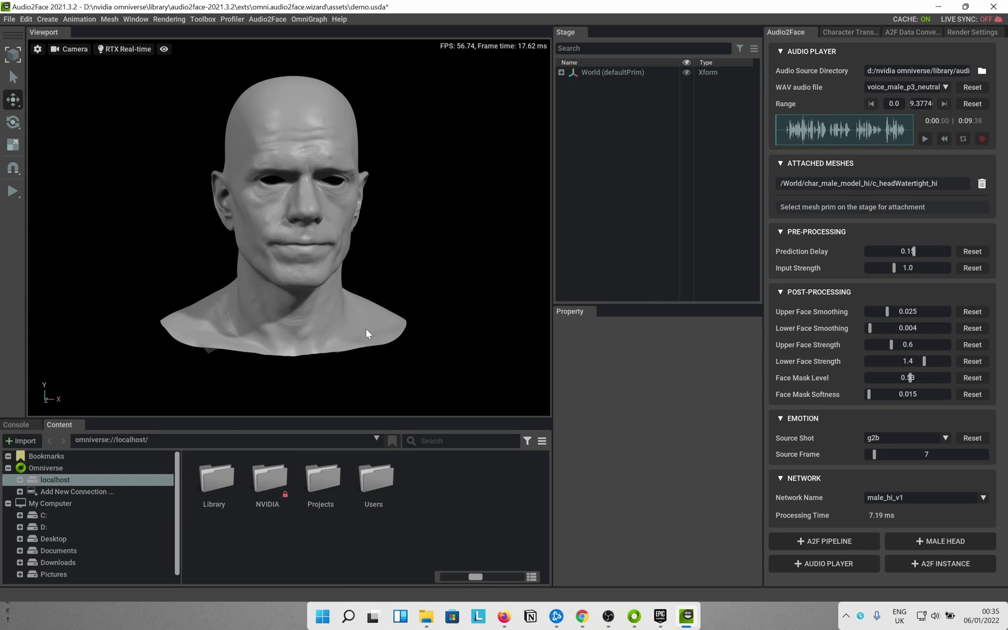
left_click(276, 233)
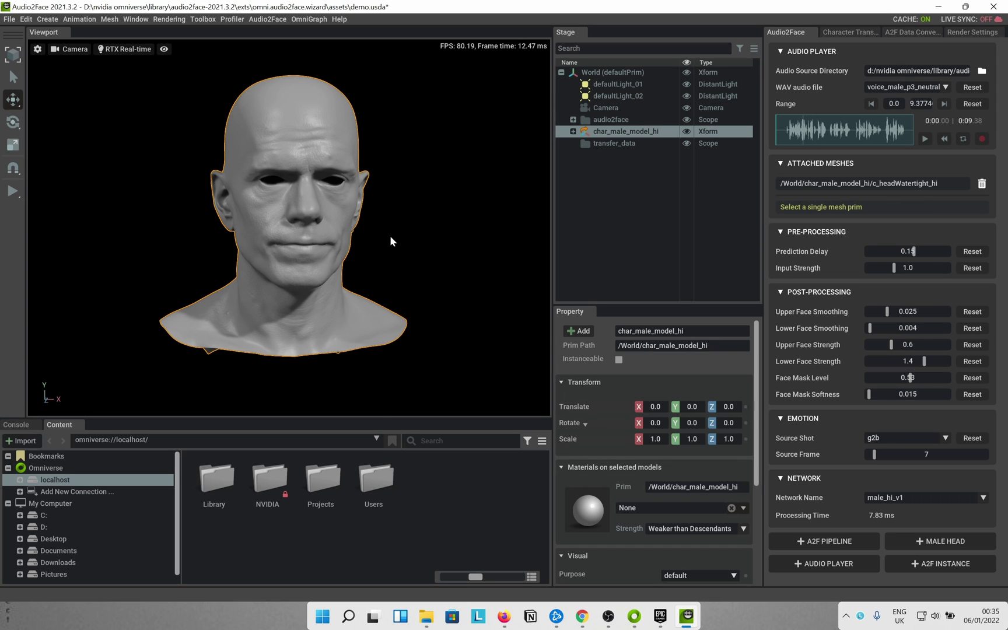
left_click(363, 236)
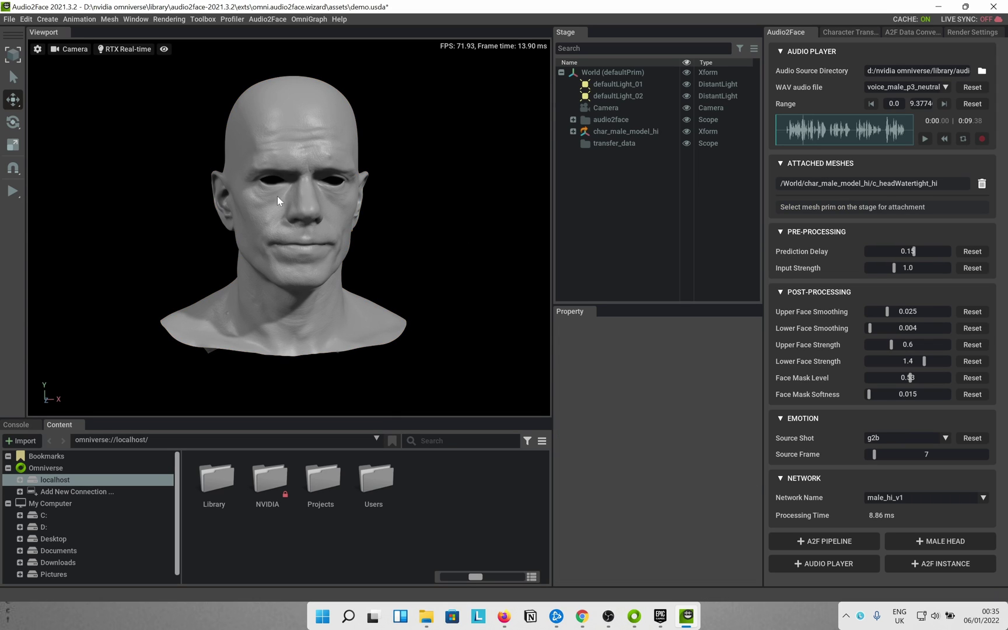
Step: Open NVIDIA > Assets > Audio2Face > Samples > blendshape_solve to reveal male_bs_46.usd
double_click(283, 496)
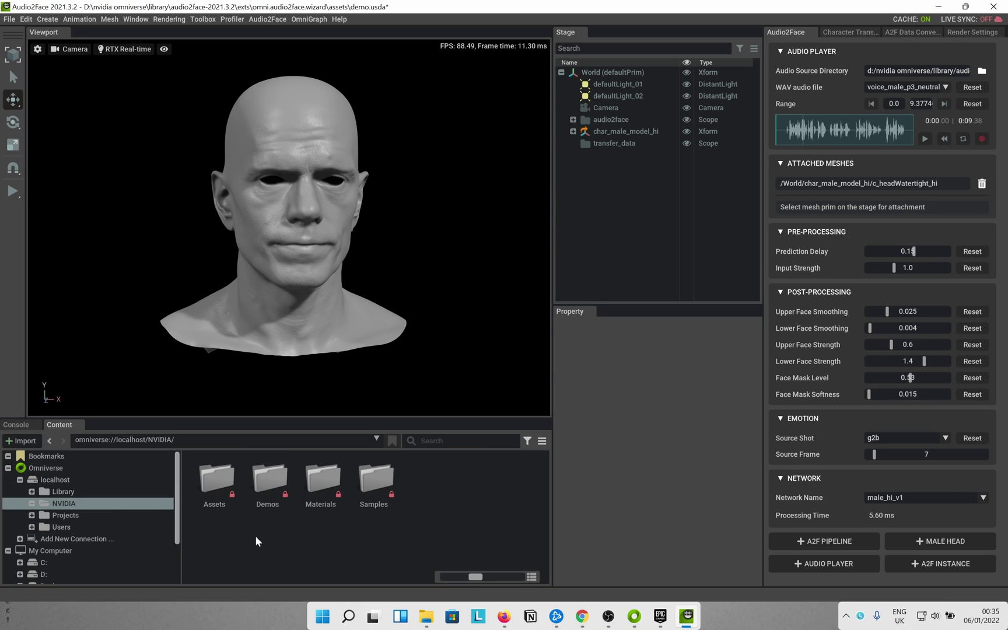
double_click(219, 481)
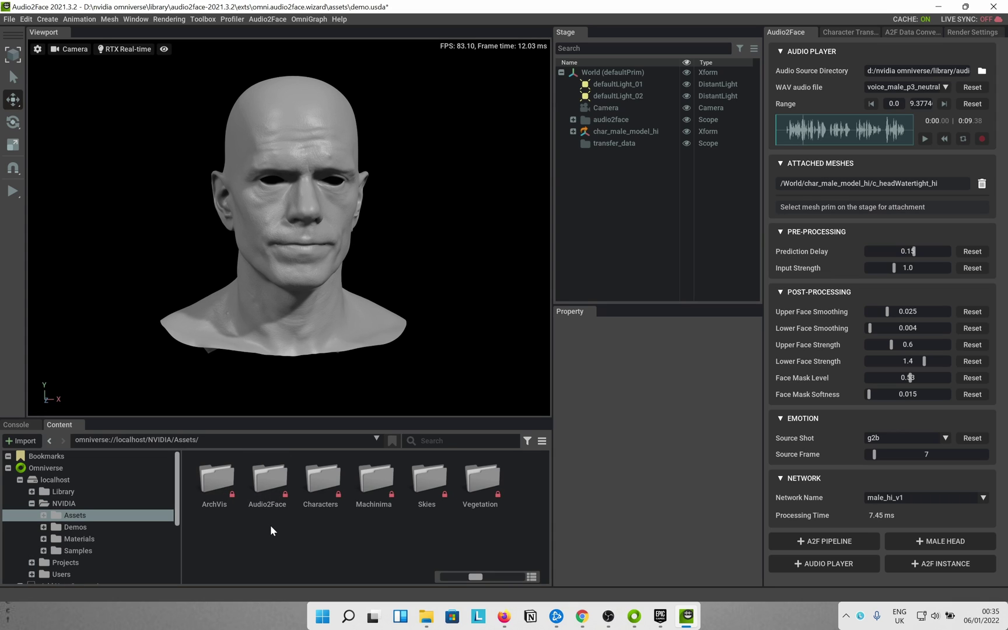
double_click(259, 485)
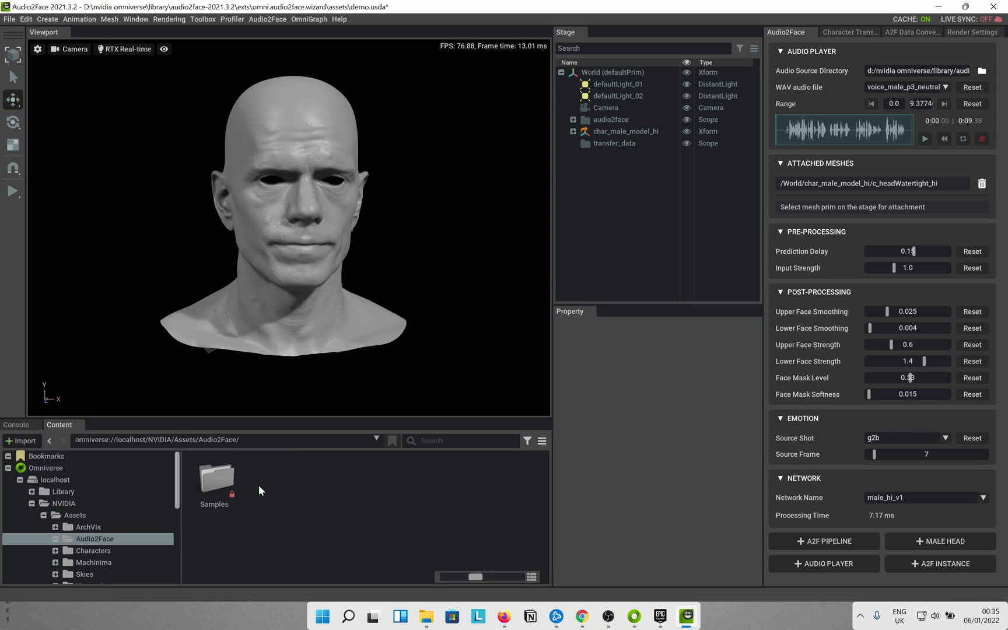
double_click(213, 486)
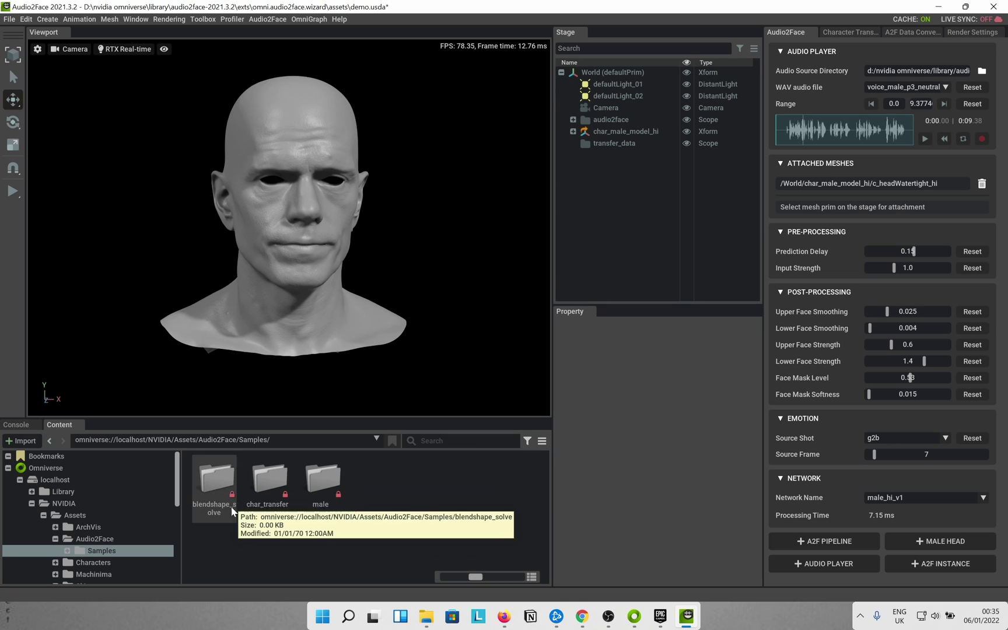
double_click(217, 489)
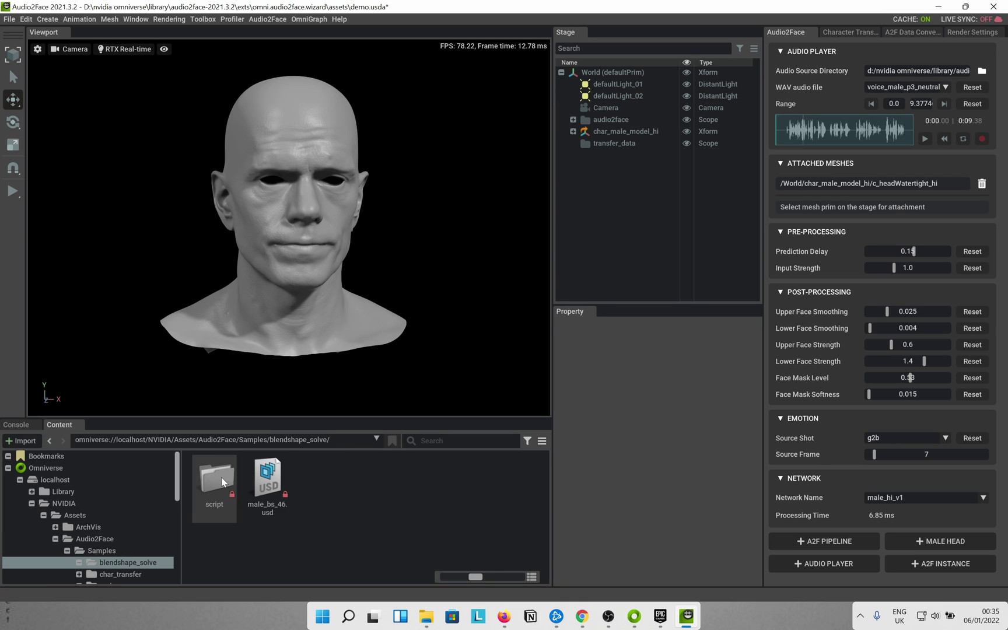
Step: Drag male_bs_46.usd into the viewport and select the default head with the Move tool
left_click(266, 485)
left_click_drag(269, 500, 586, 205)
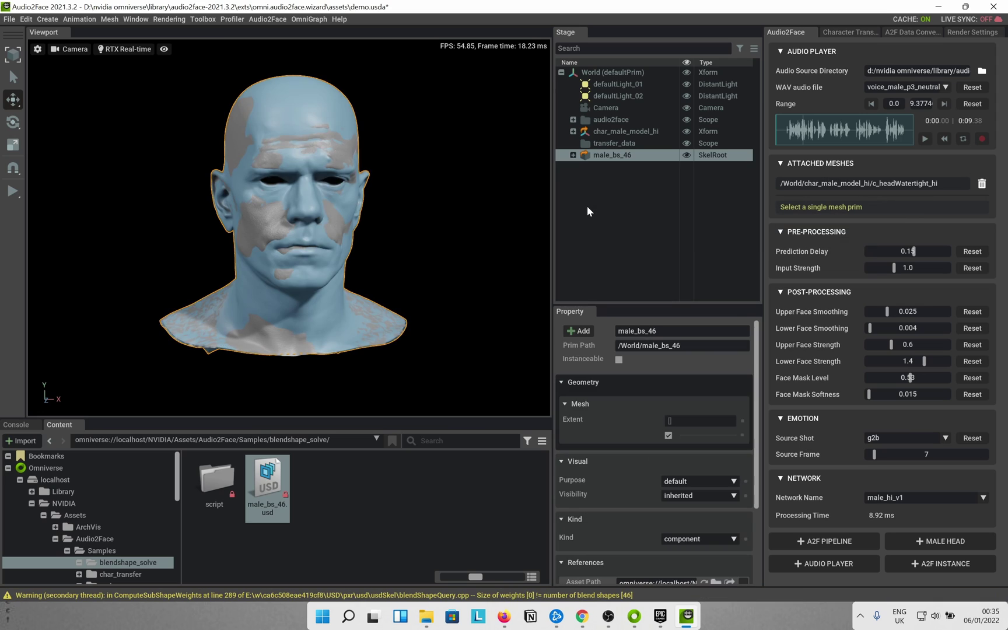
left_click(264, 221)
left_click(257, 222, "shift")
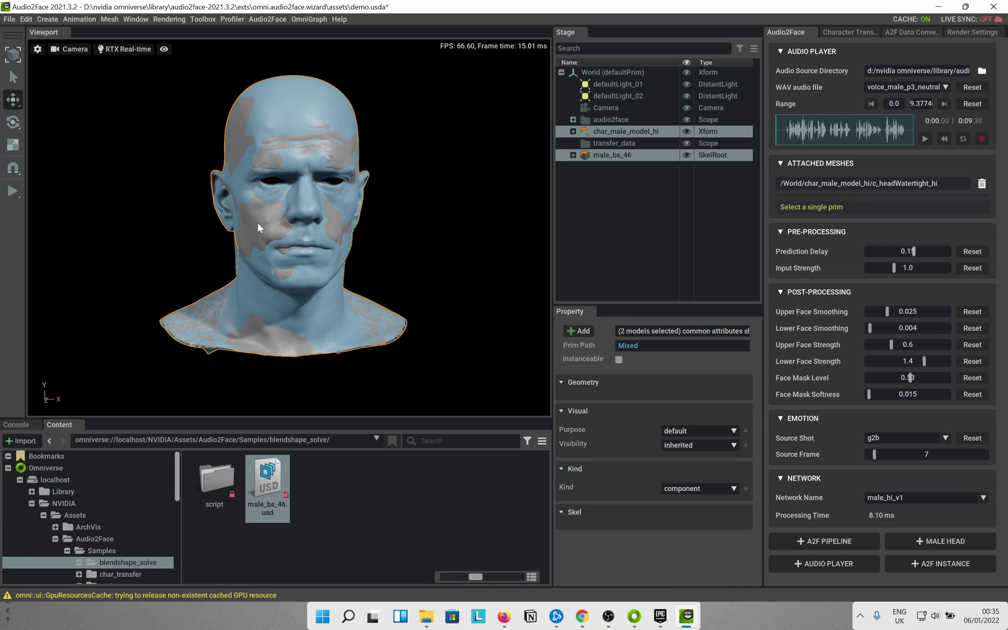
left_click(258, 222)
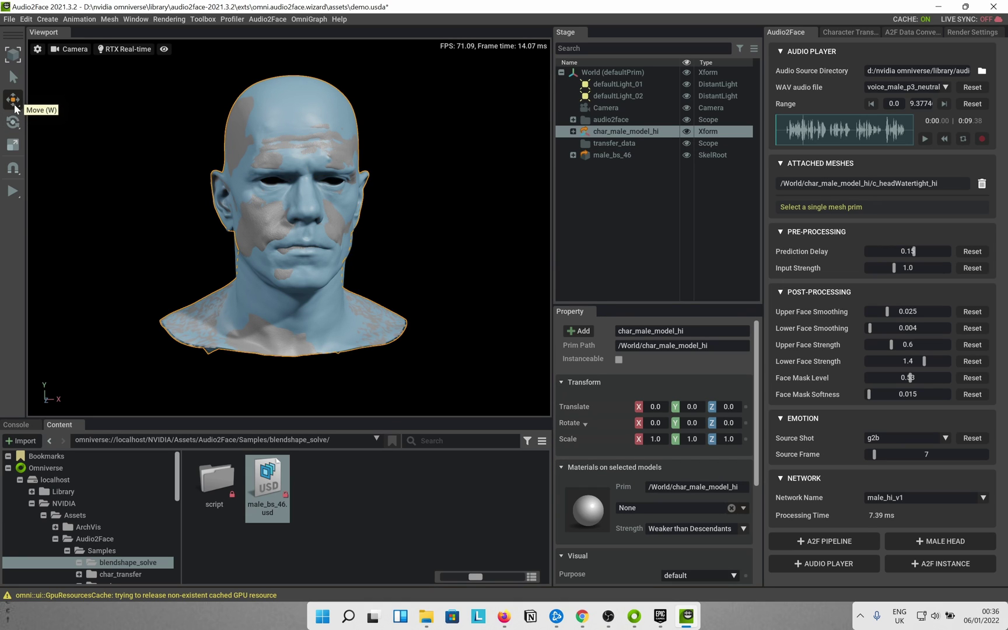
left_click(259, 223)
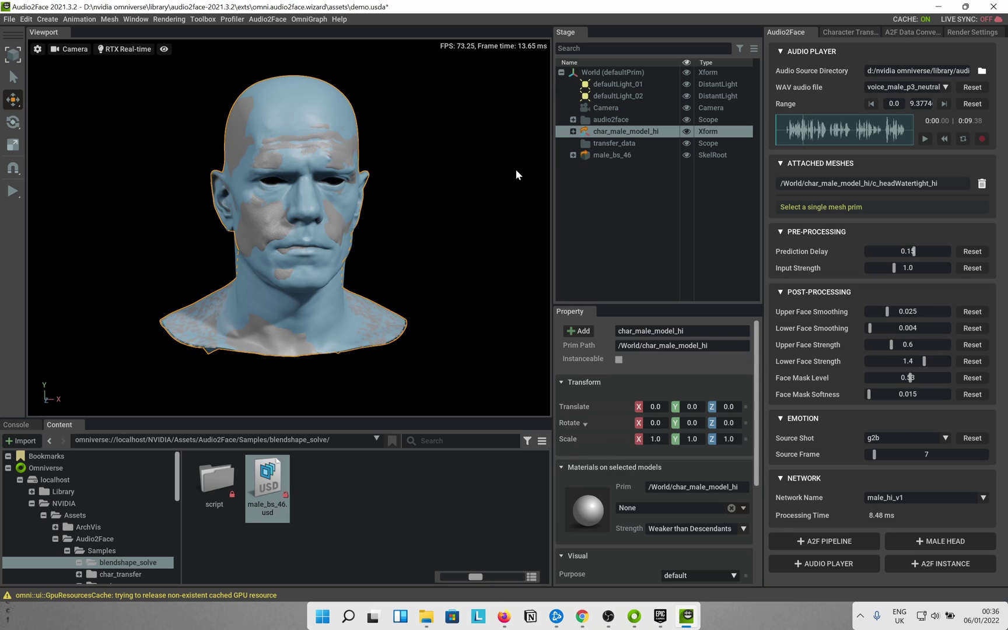
Step: Move the c_headWatertight_hi mesh left to X -24.67, then select male_bs_46 and open Character Transfer
left_click(572, 131)
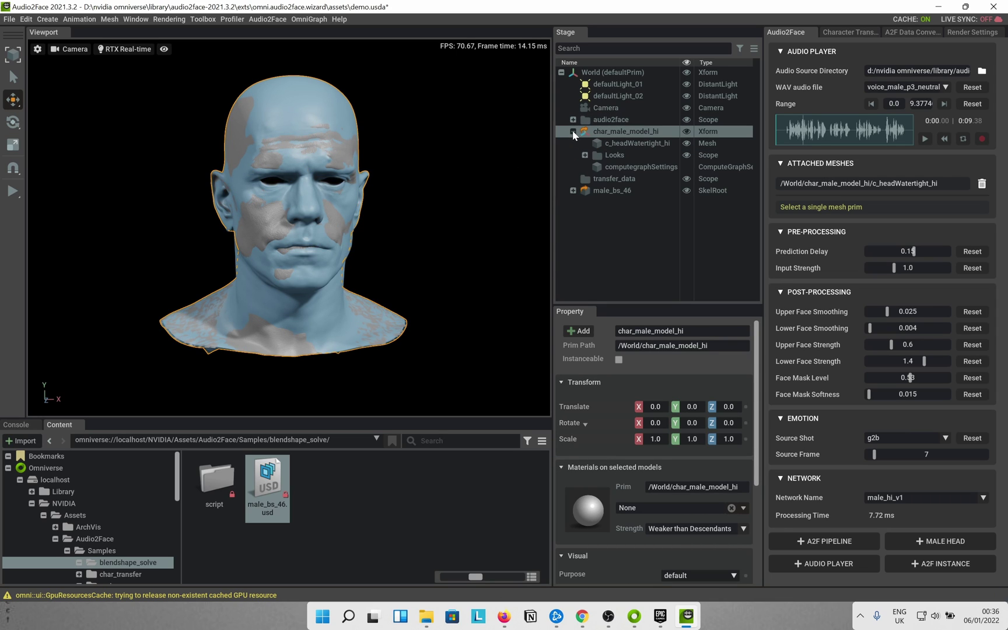
left_click(624, 145)
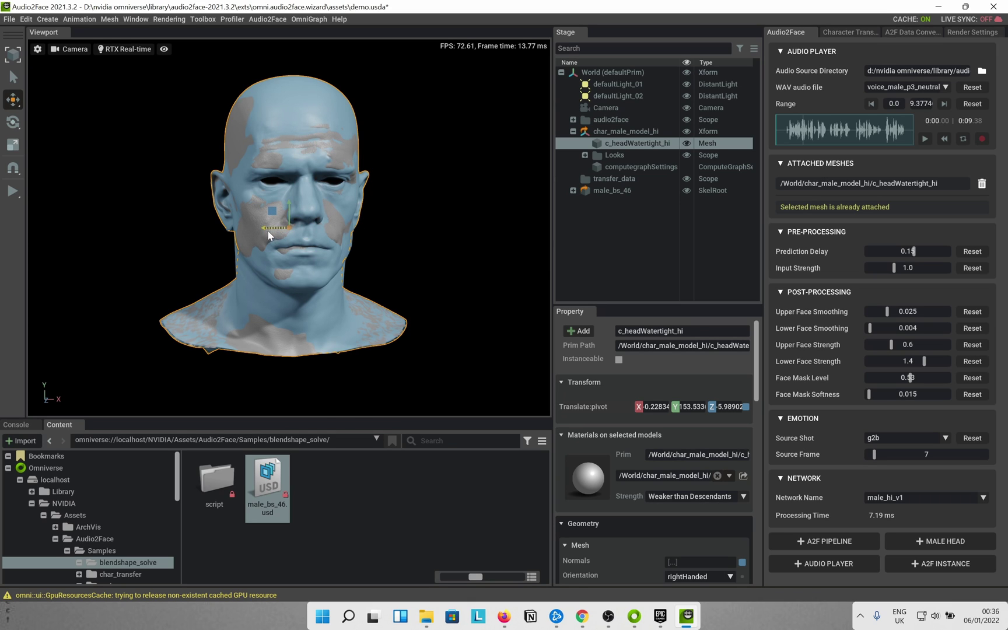
left_click_drag(267, 231, 55, 245)
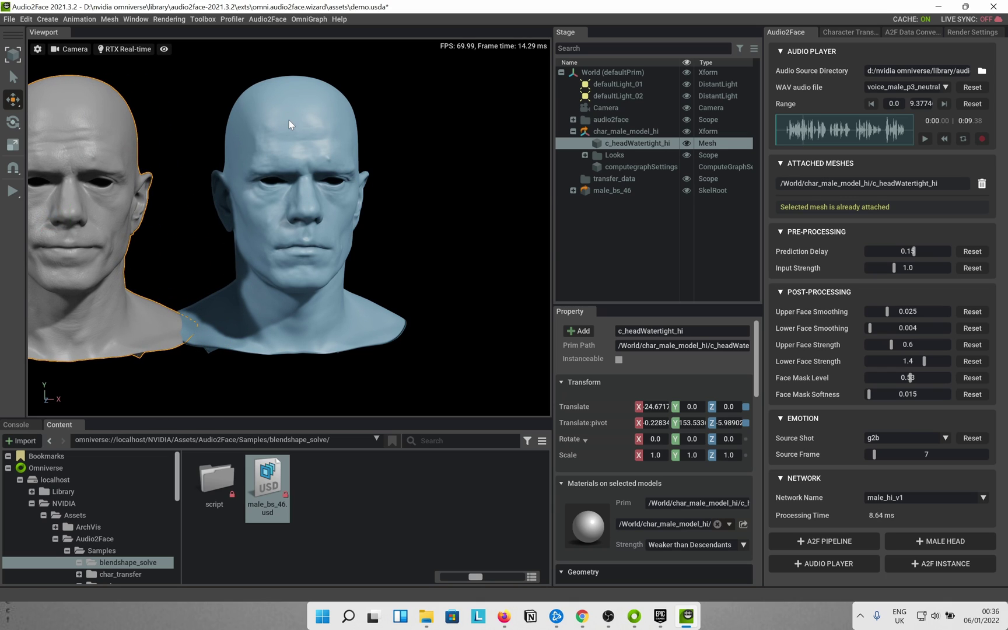
left_click(310, 203)
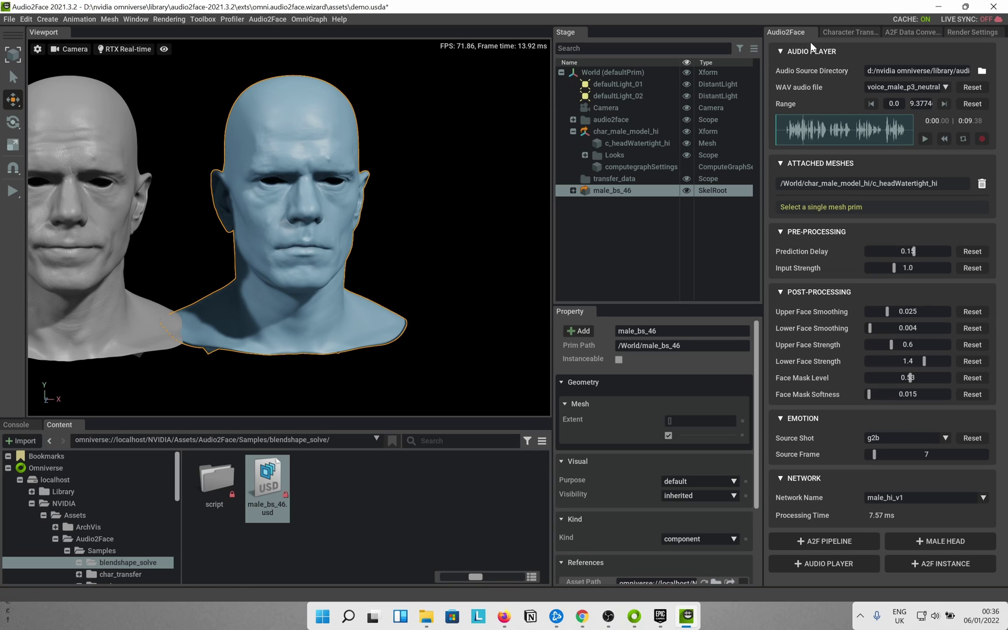
left_click(851, 31)
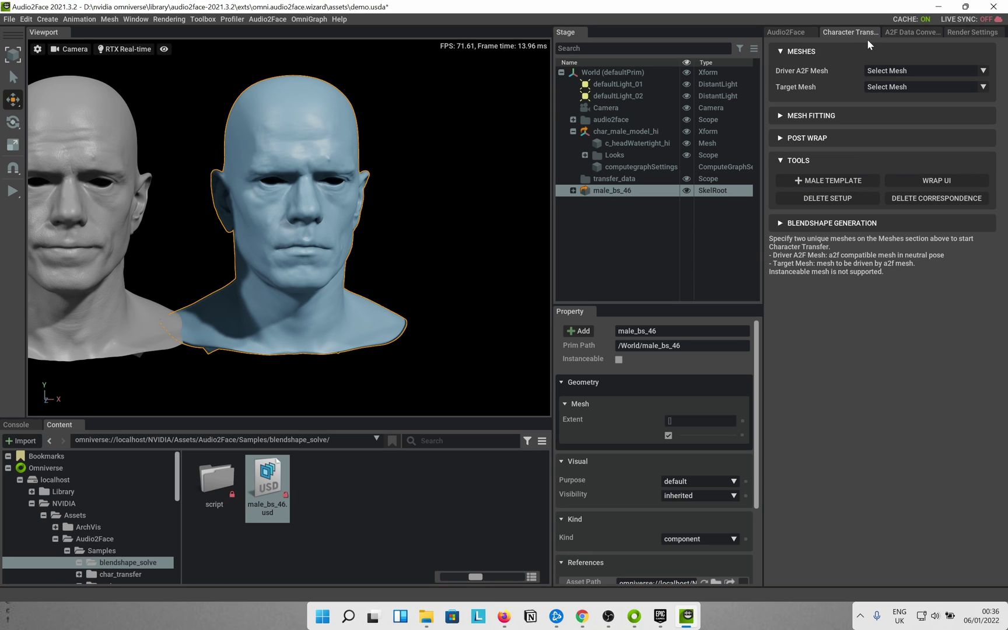
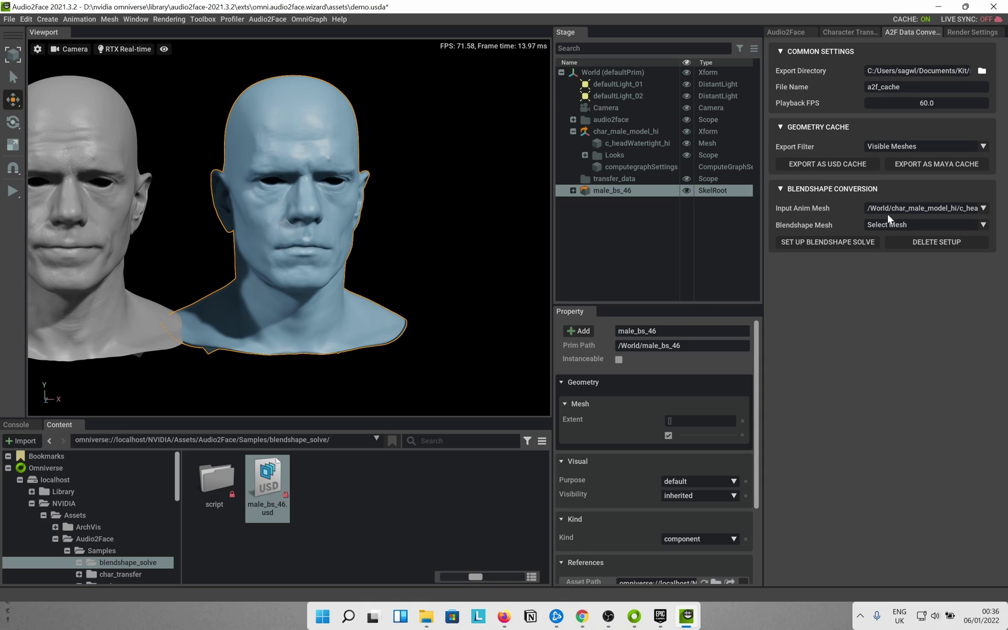
Step: Set up a blendshape solve using /World/male_bs_46/neutral as the blendshape mesh, then return to Audio2Face settings
left_click(919, 209)
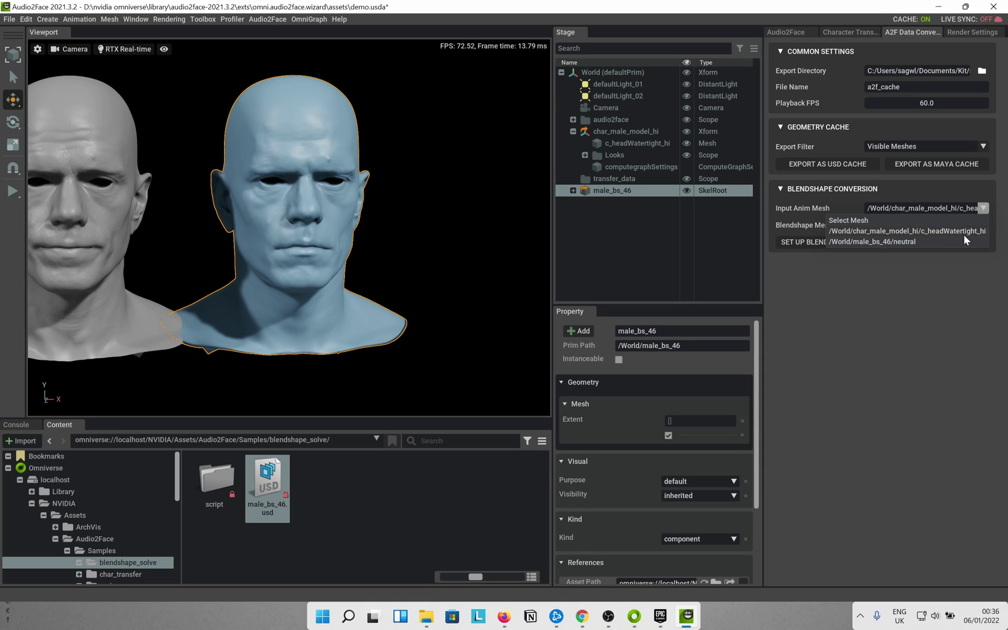
left_click(940, 205)
left_click(906, 226)
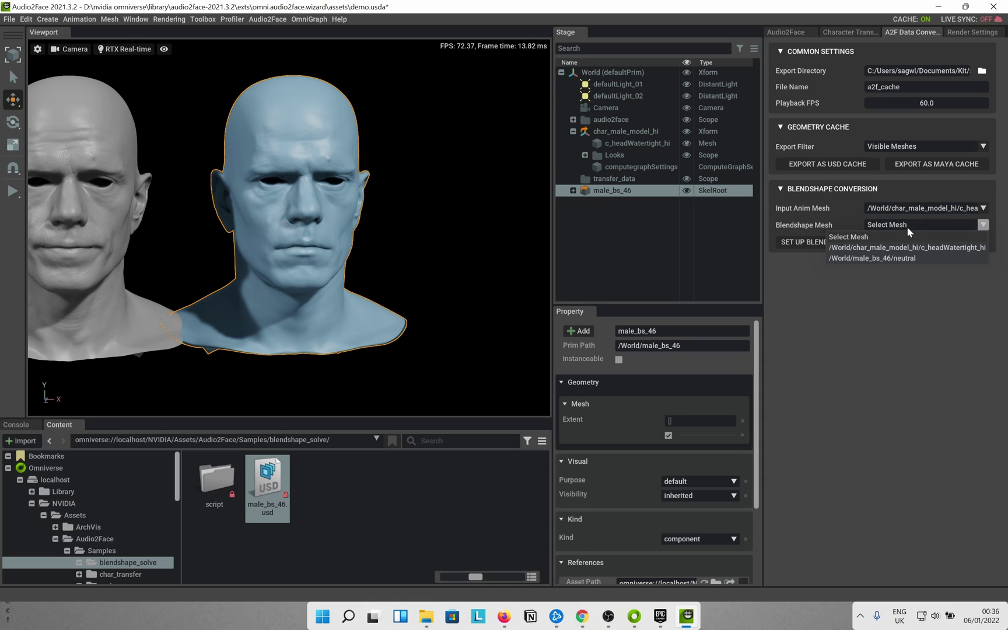
left_click(916, 258)
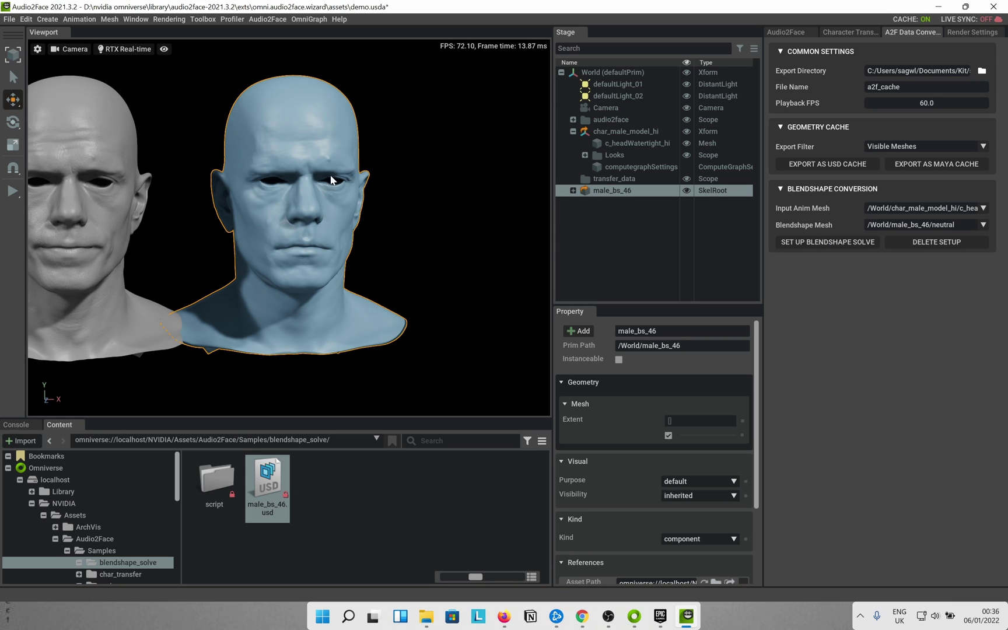
left_click(825, 243)
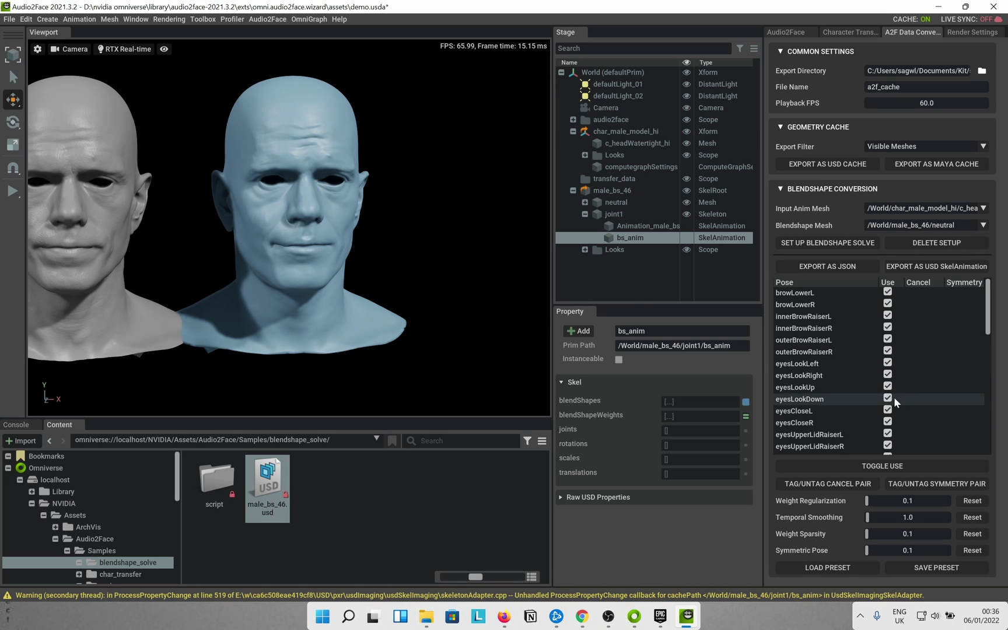
left_click(787, 30)
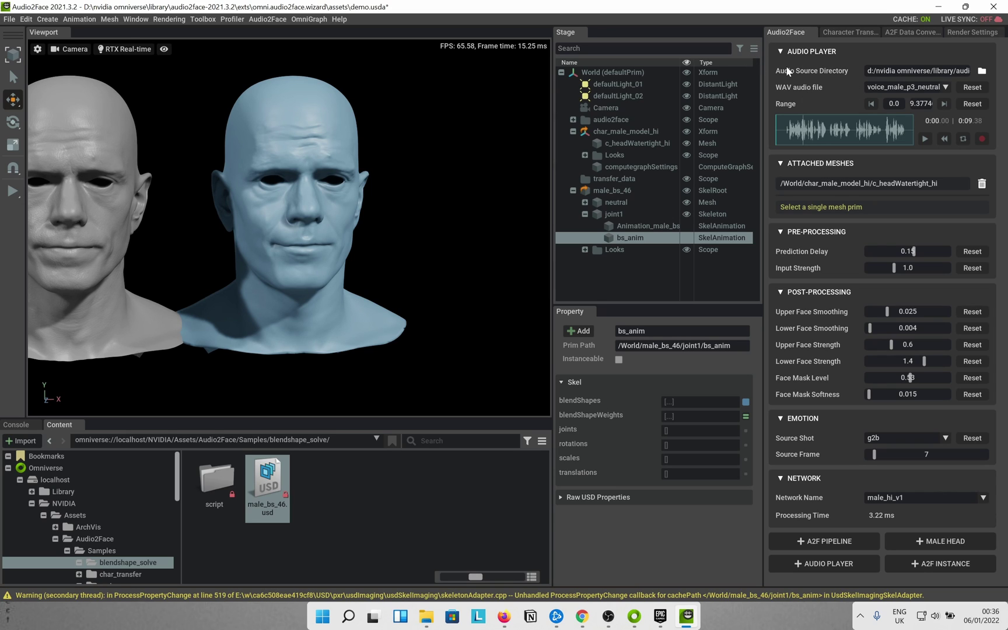
Step: Load Track-28.wav from D:/Video Projects/nVidia Omniverse Audio2Face/Source and play it on the face
left_click(981, 71)
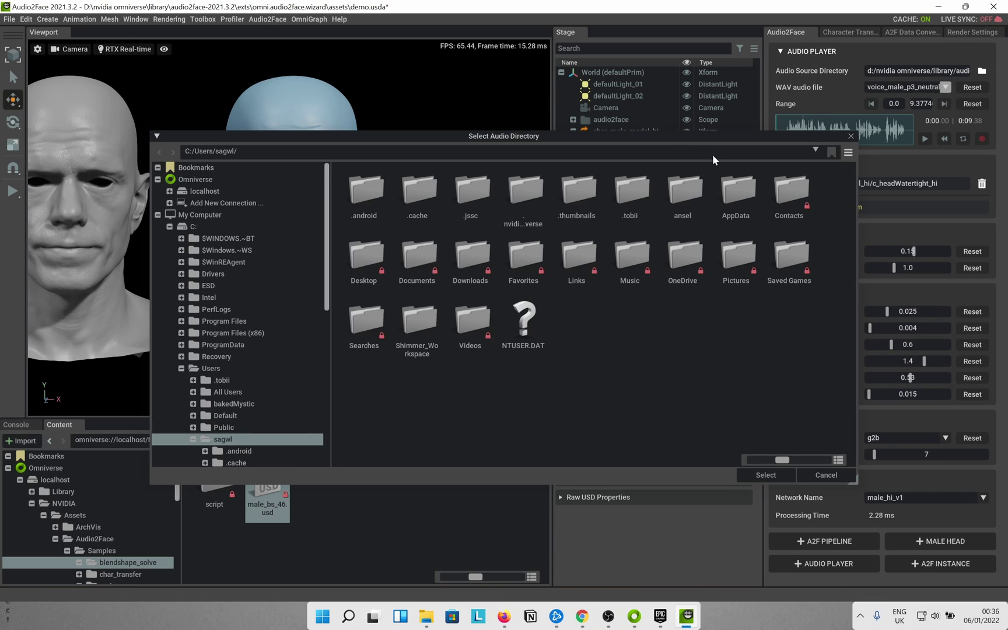
left_click(169, 226)
left_click(193, 238)
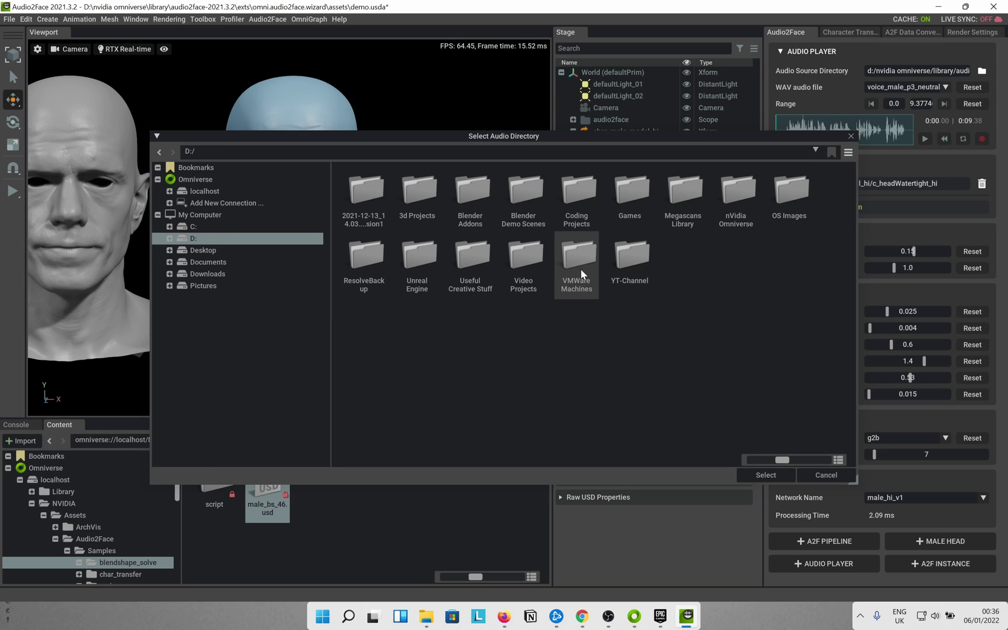
double_click(532, 265)
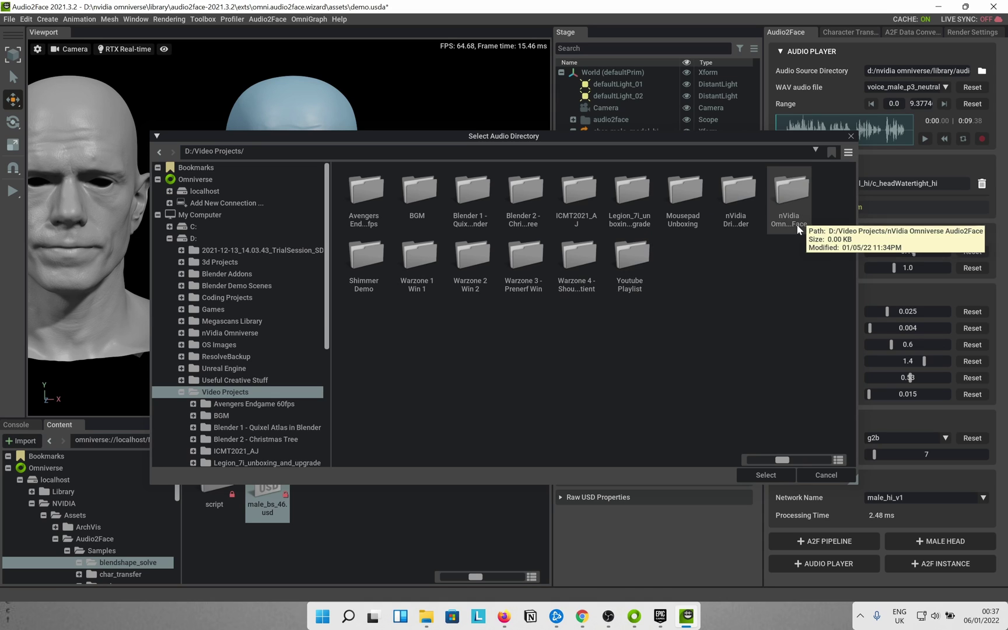
double_click(788, 201)
double_click(409, 211)
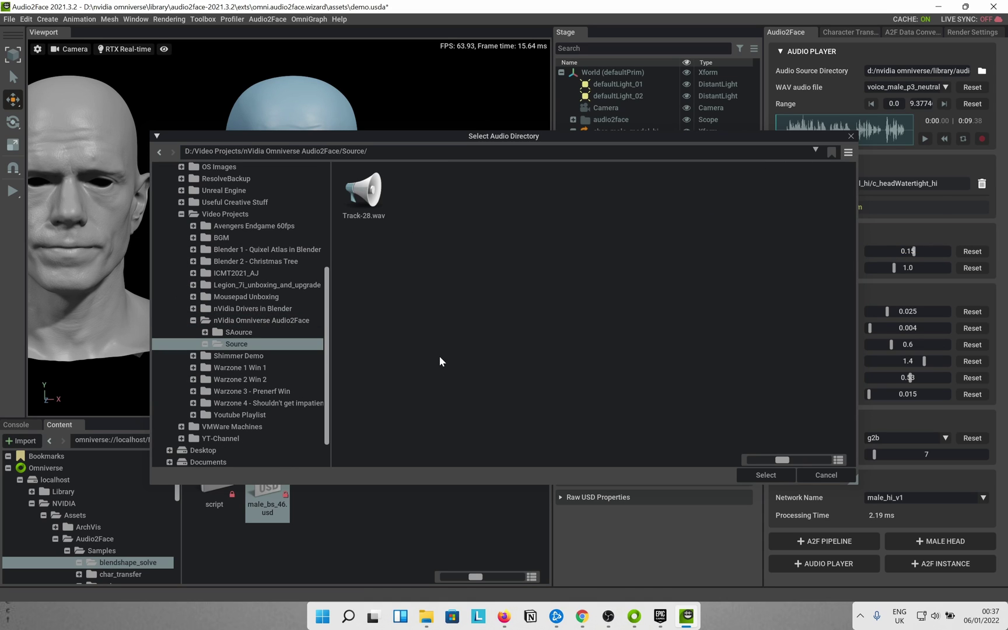
double_click(349, 199)
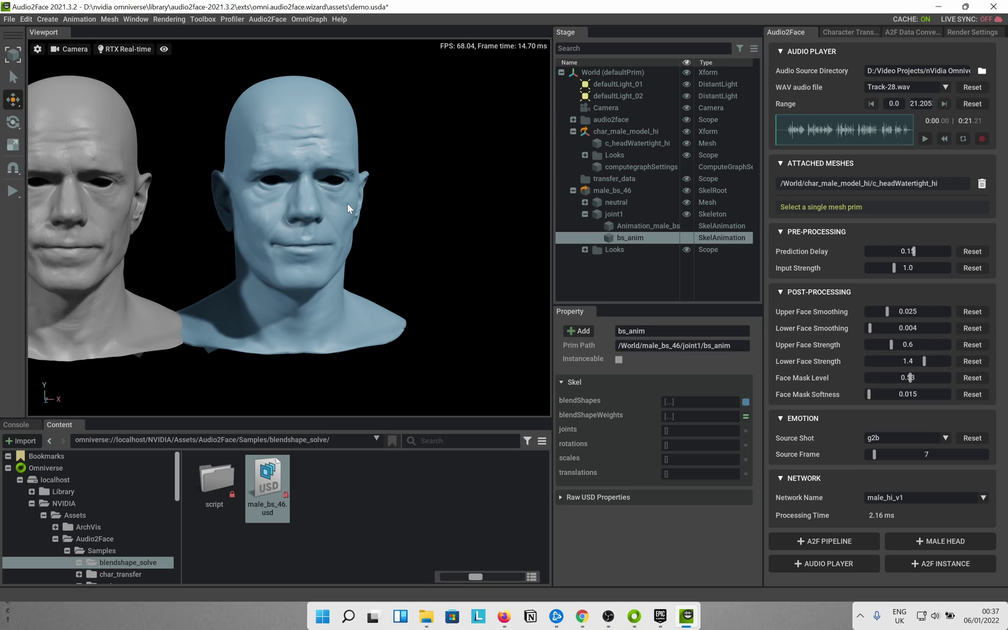
key("space")
Step: Start a USD SkelAnimation blendshape export from A2F Data Conversion, then cancel it
left_click(898, 32)
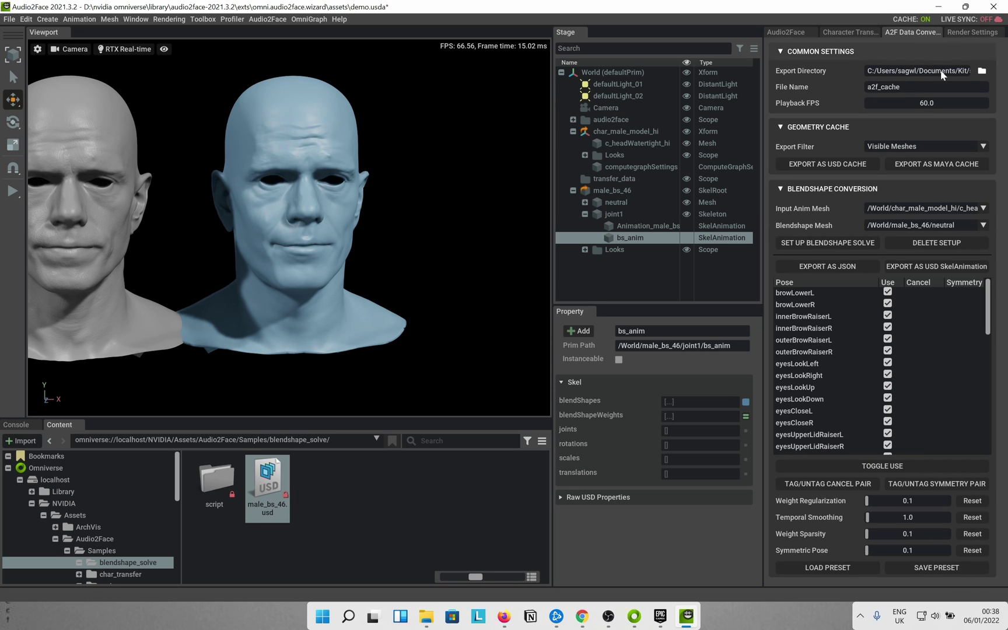
left_click(942, 268)
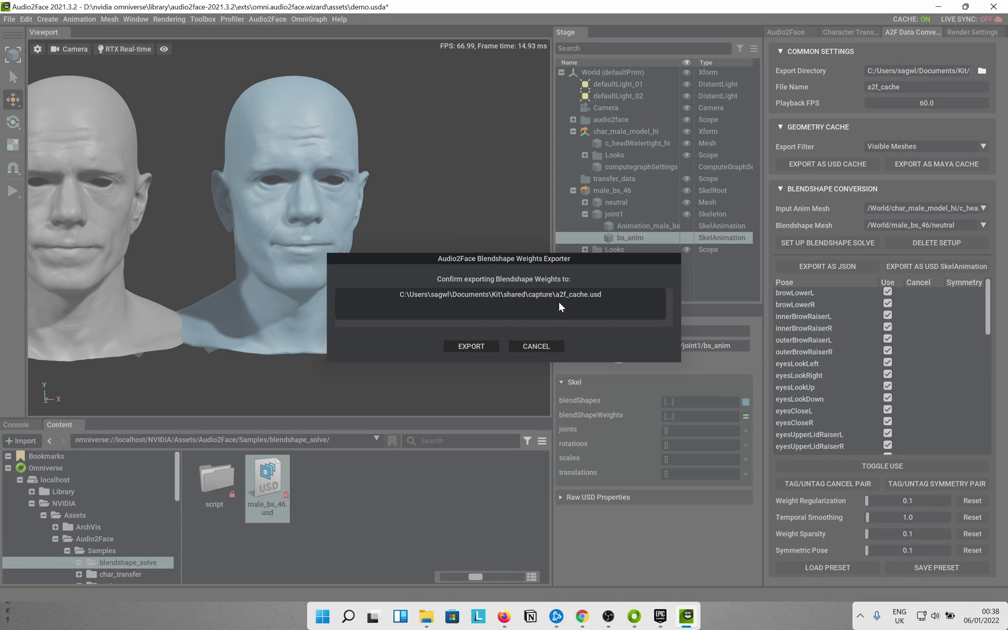
left_click(538, 346)
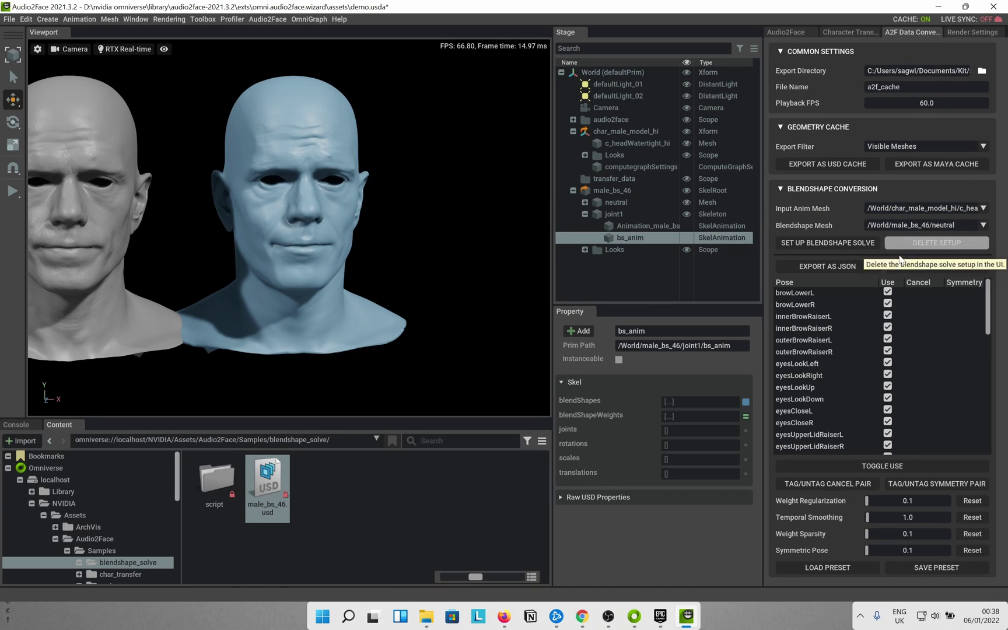
Step: Set the export directory to D:/3d Projects/Omniverse
left_click(982, 71)
left_click(193, 238)
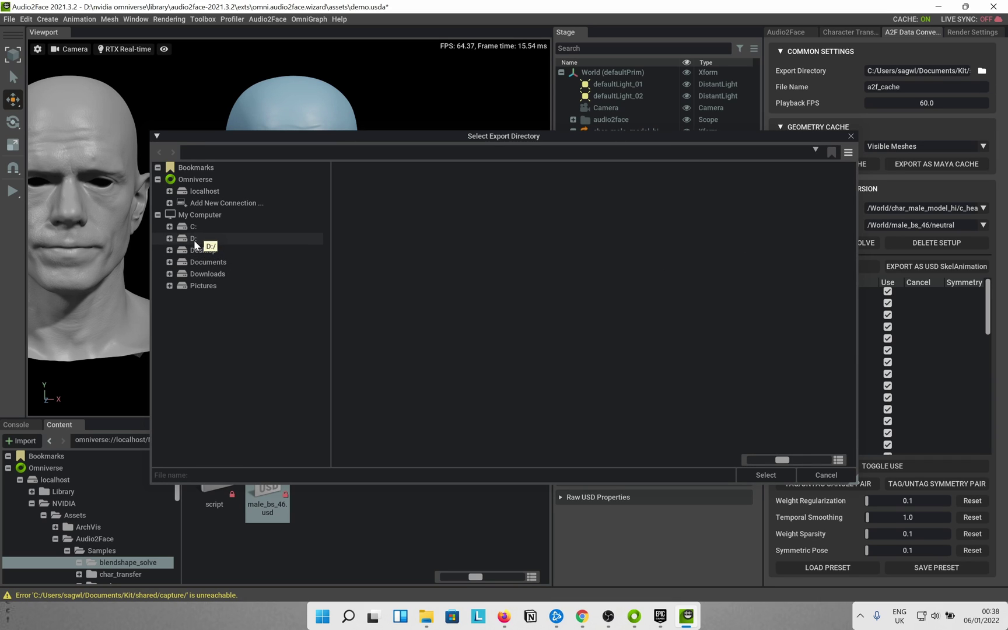
double_click(407, 202)
double_click(408, 204)
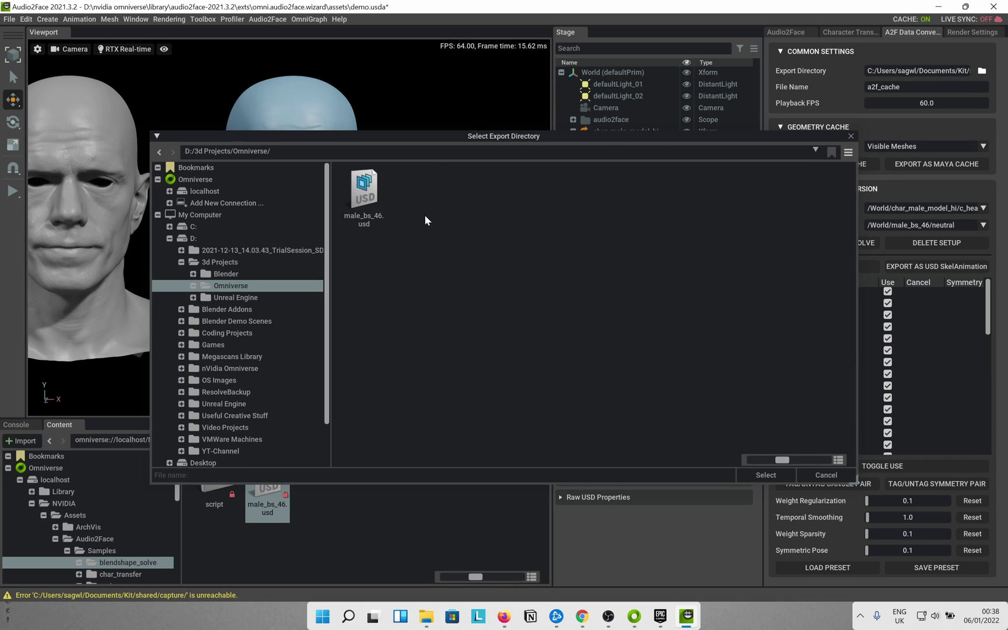
left_click(770, 476)
Step: Name the export a2f_cache_ue427_trial_animation and set playback FPS to 30
left_click(907, 89)
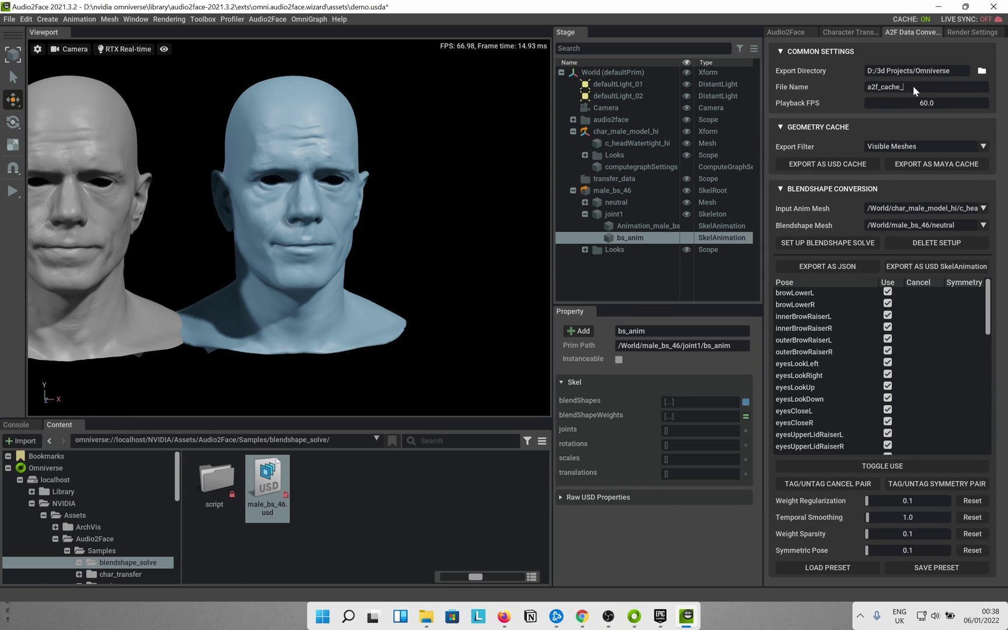
type("_ue427_trial_animation")
double_click(928, 100)
type("30")
key("Return")
Step: Export the blendshape weights as USD SkelAnimation to a2f_cache_ue427_trial_animation.usd
left_click(941, 266)
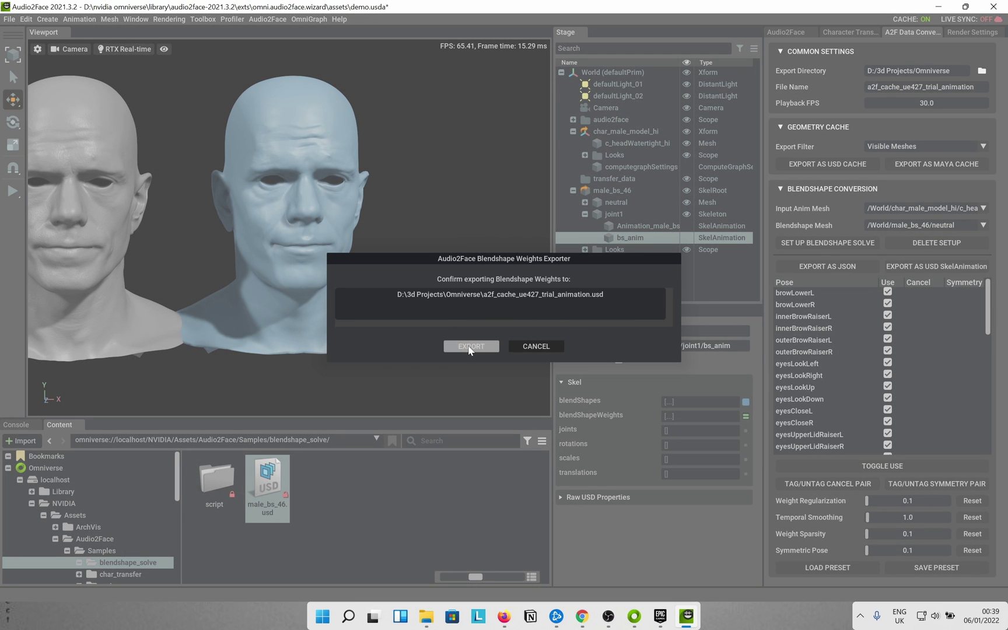
left_click(470, 346)
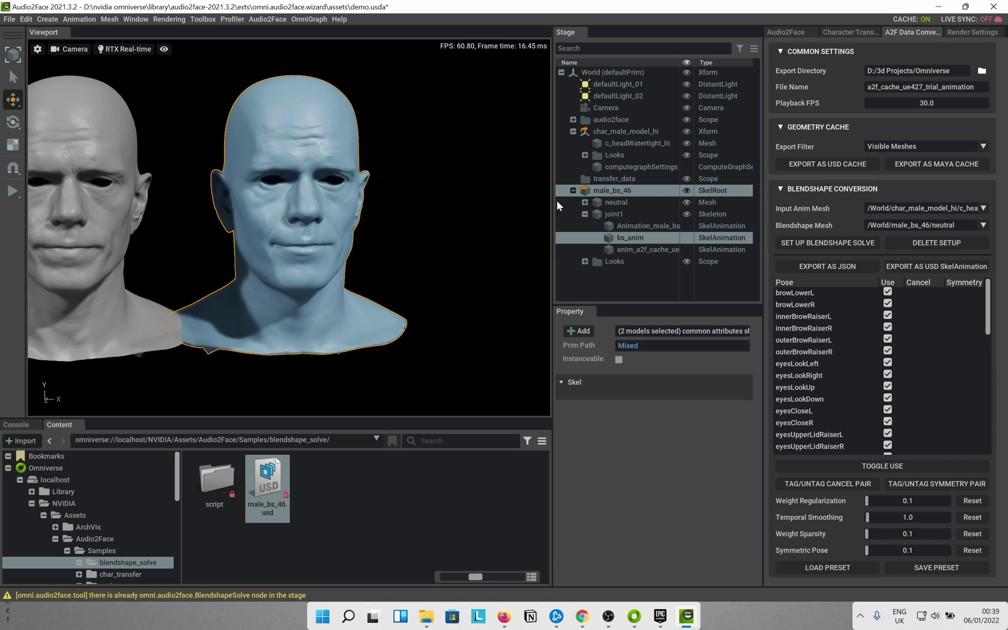
Step: Close Audio2Face, choosing Don't Save for the scene
left_click(993, 7)
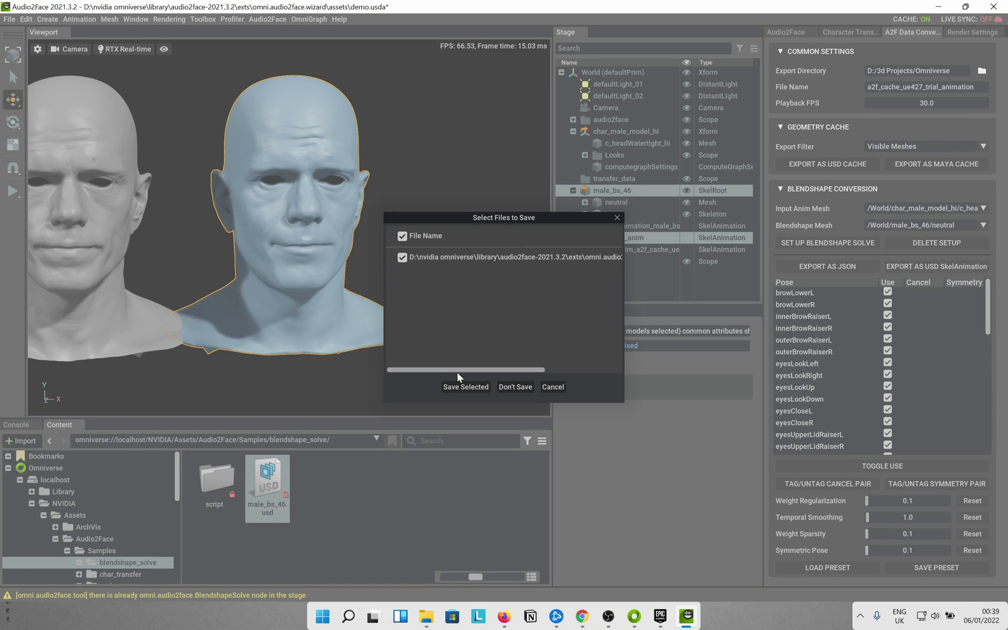
left_click_drag(490, 368, 450, 377)
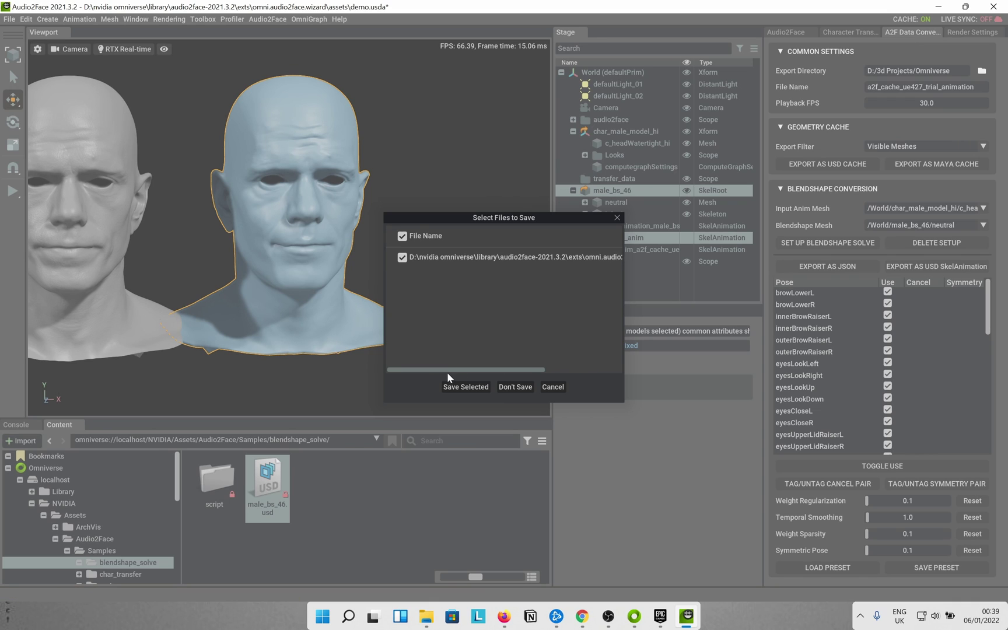
left_click(515, 386)
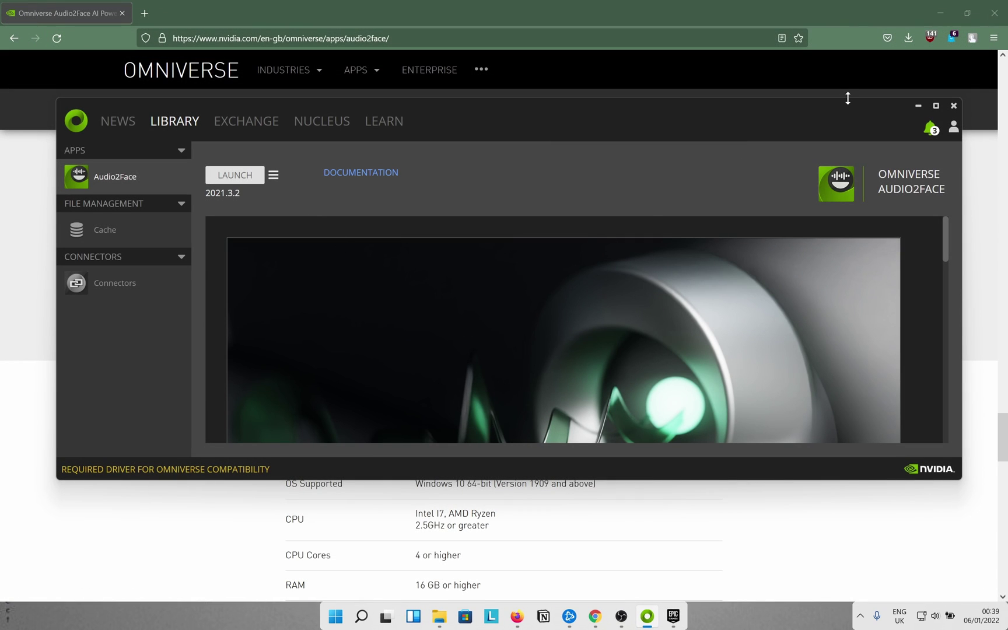
Step: Close the Omniverse launcher and launch Unreal Engine 4.27.2 from the Epic Games Launcher
left_click(952, 107)
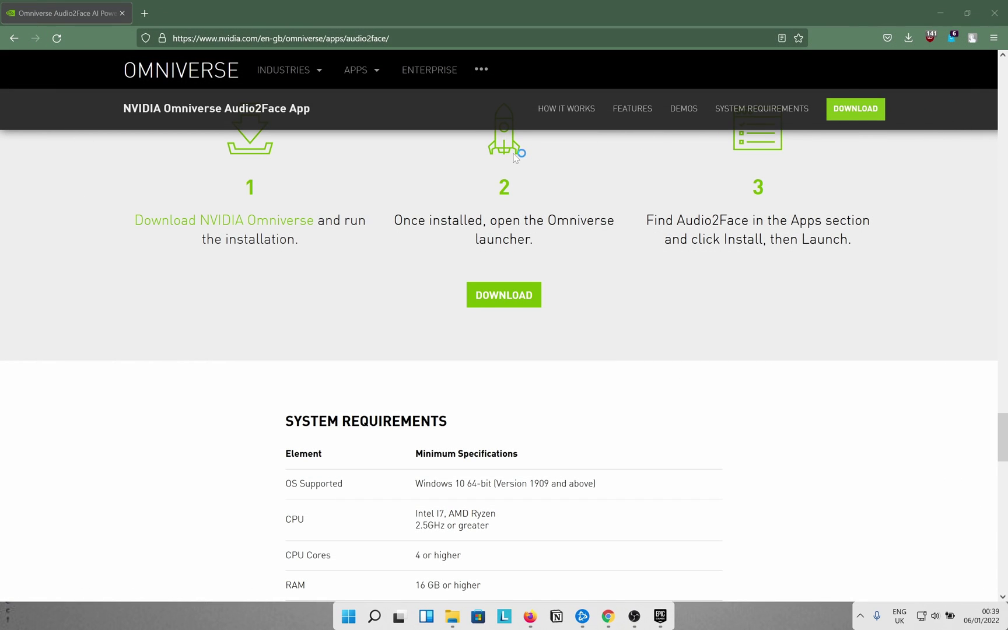
left_click(939, 13)
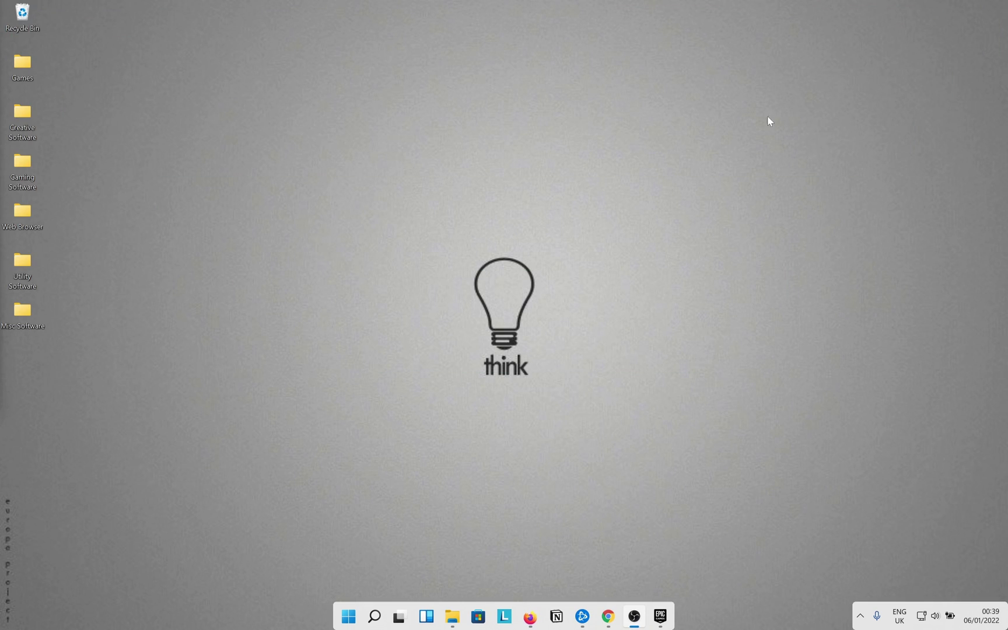
left_click(665, 618)
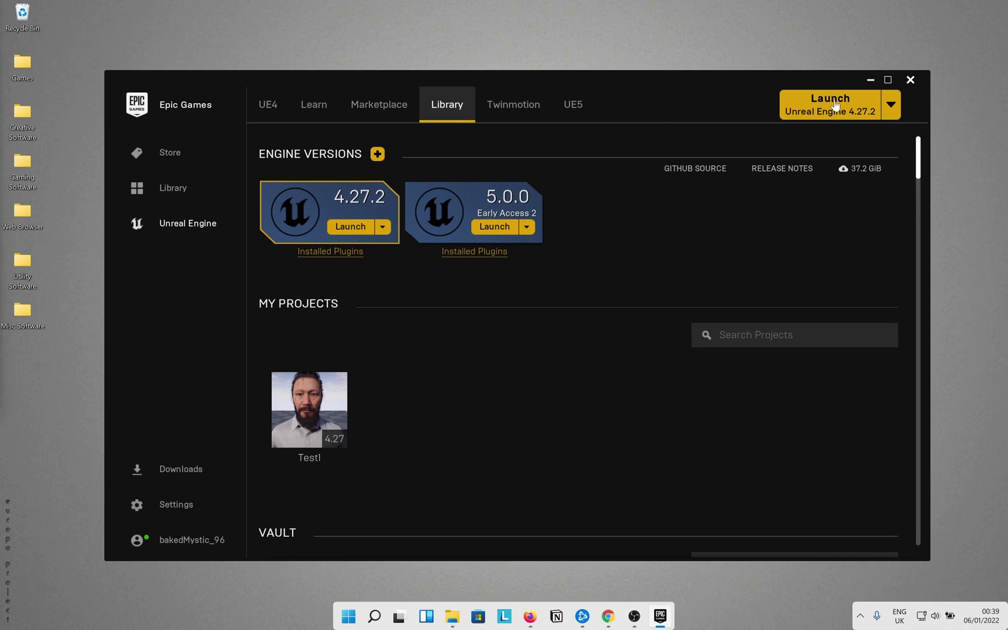
left_click(808, 112)
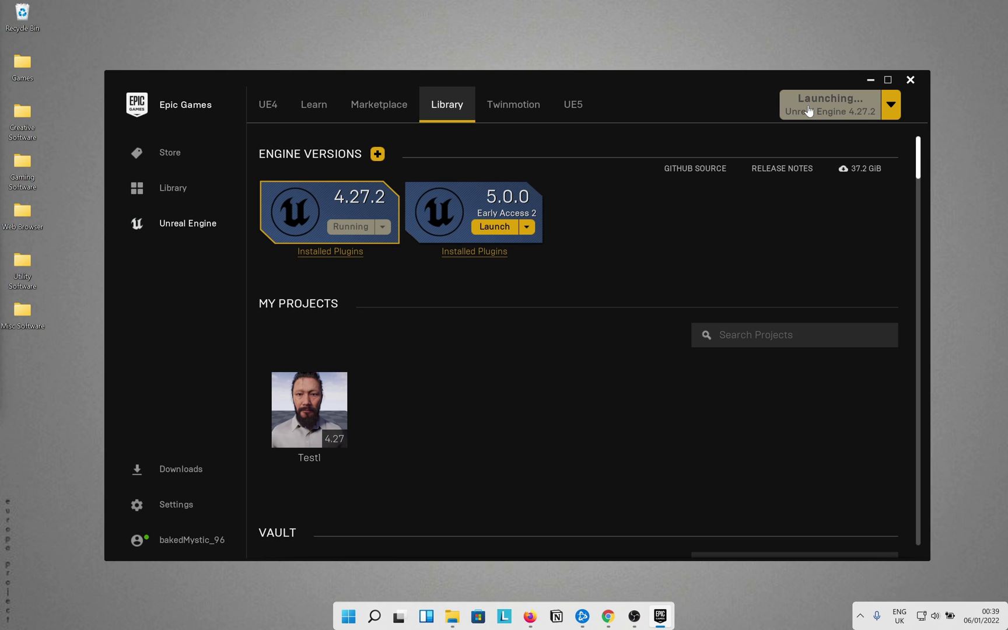
left_click(870, 80)
right_click(656, 264)
Step: Refresh the desktop while Unreal Engine loads into the project browser
left_click(697, 295)
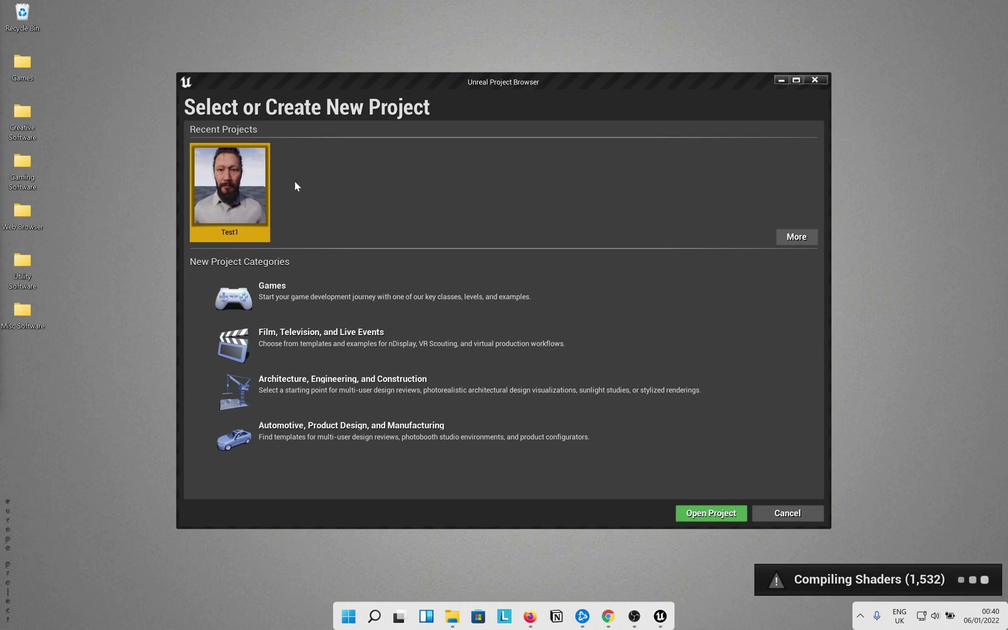
Step: Create a Blank Games project named FacialAnimationTest
double_click(328, 299)
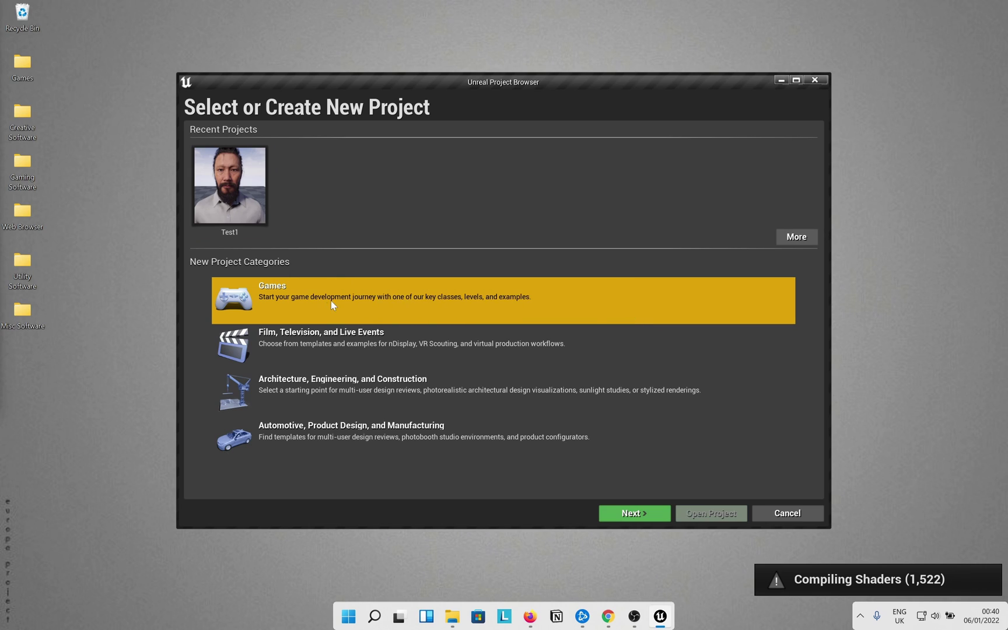
left_click(633, 513)
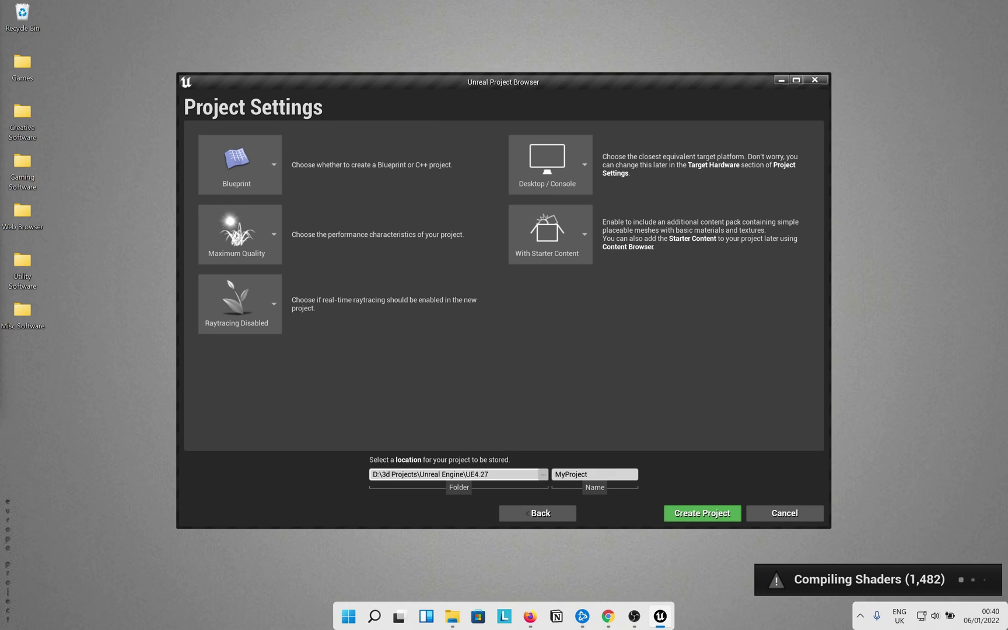
left_click(594, 473)
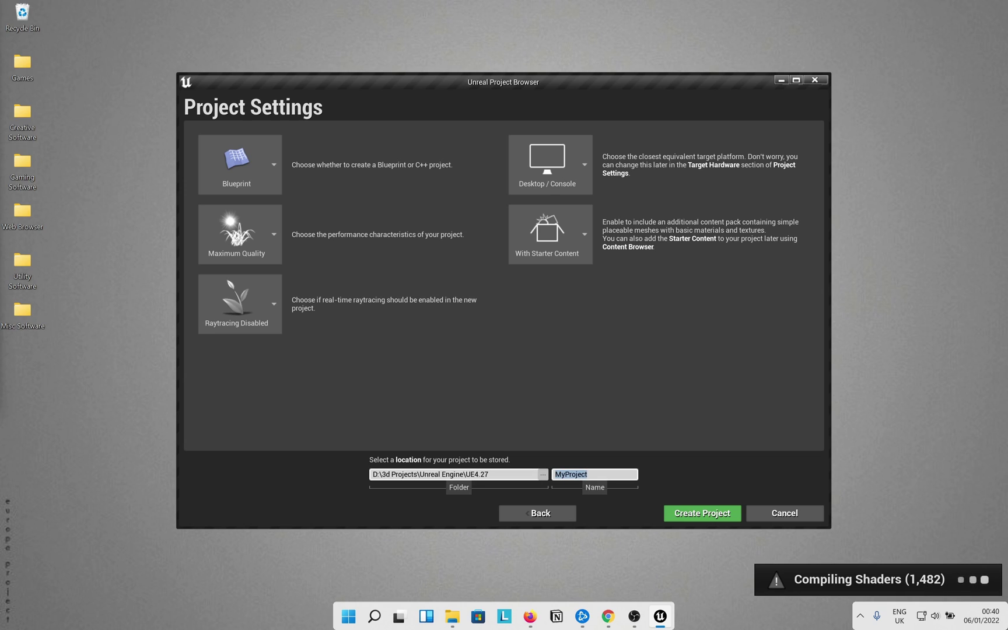
type("Face")
key("BackSpace")
type("ial")
key("BackSpace")
type("AnimationTest")
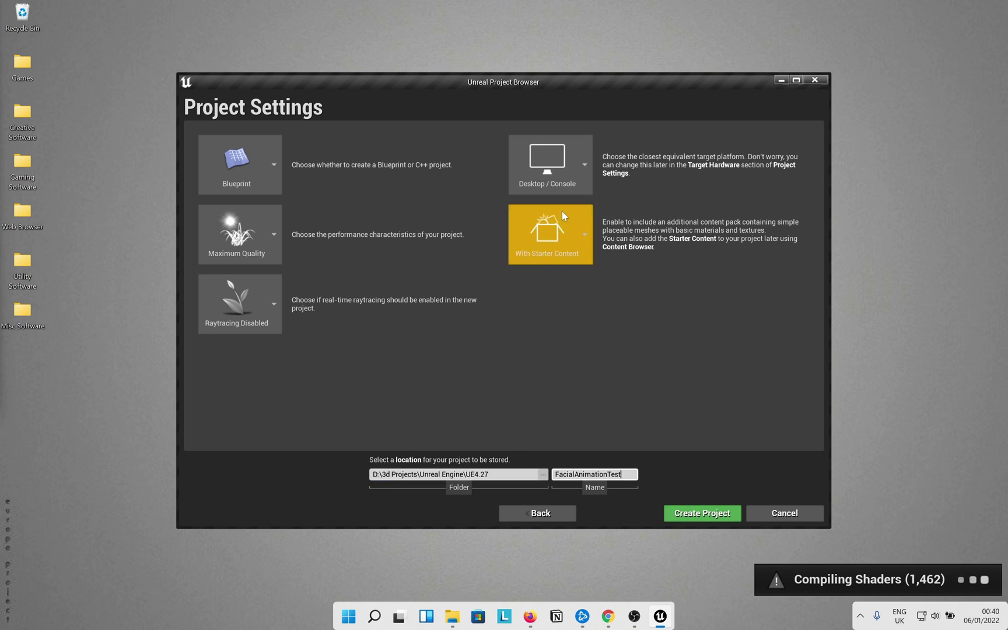
left_click(699, 513)
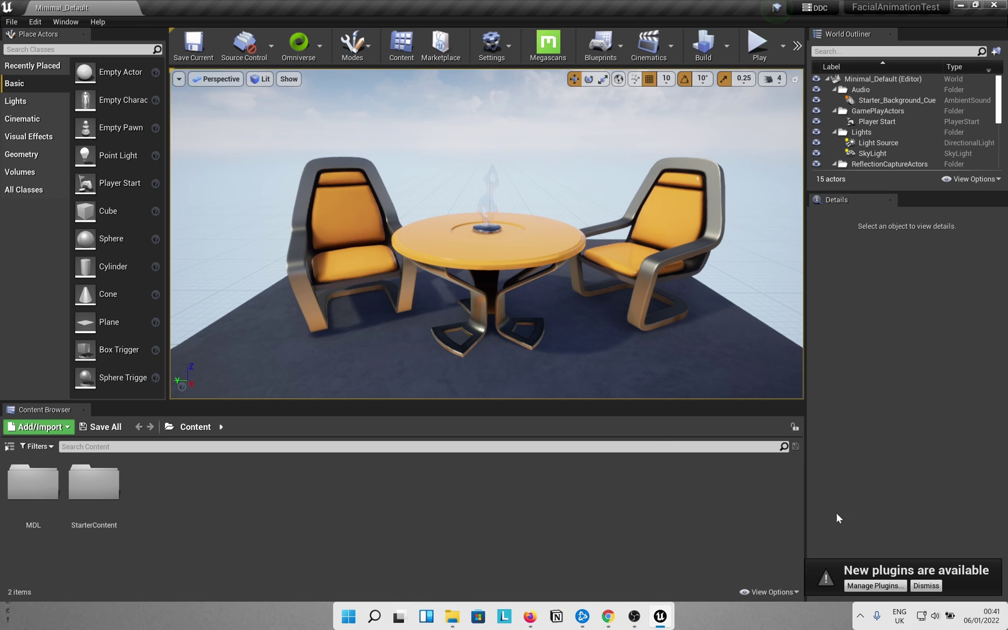
Step: Enable the USD Importer beta plugin, restart the editor, and close the Plugins window
left_click(874, 586)
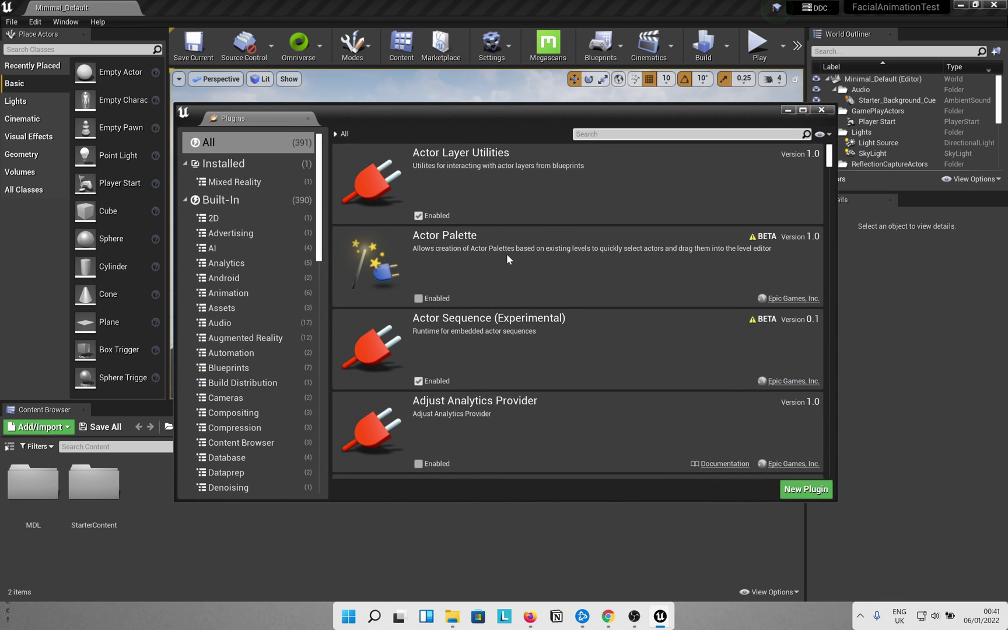
scroll(510, 265, "down", 3)
scroll(511, 265, "up", 3)
type("usd im")
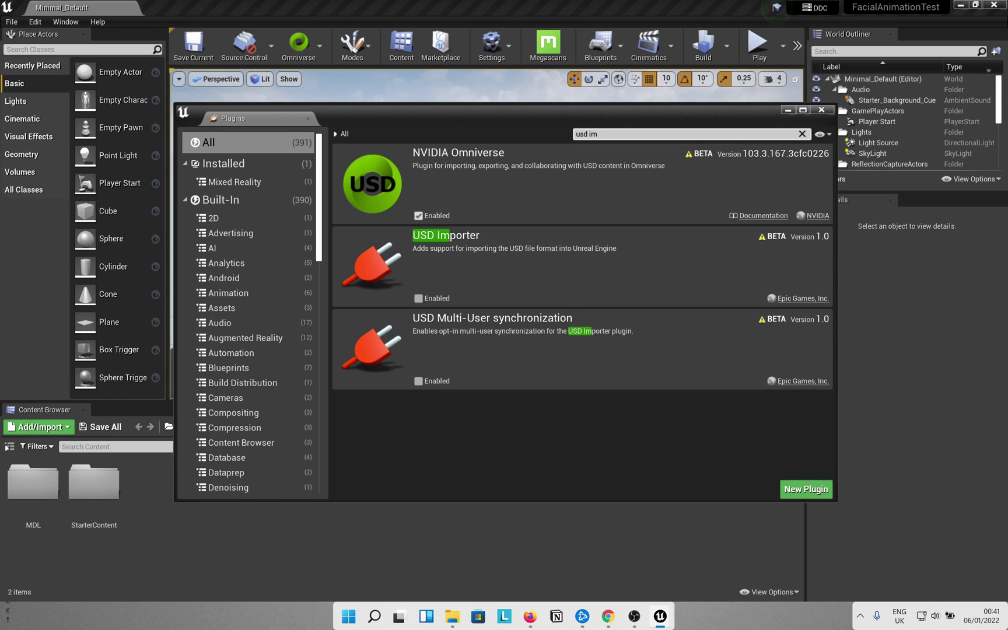
left_click(418, 298)
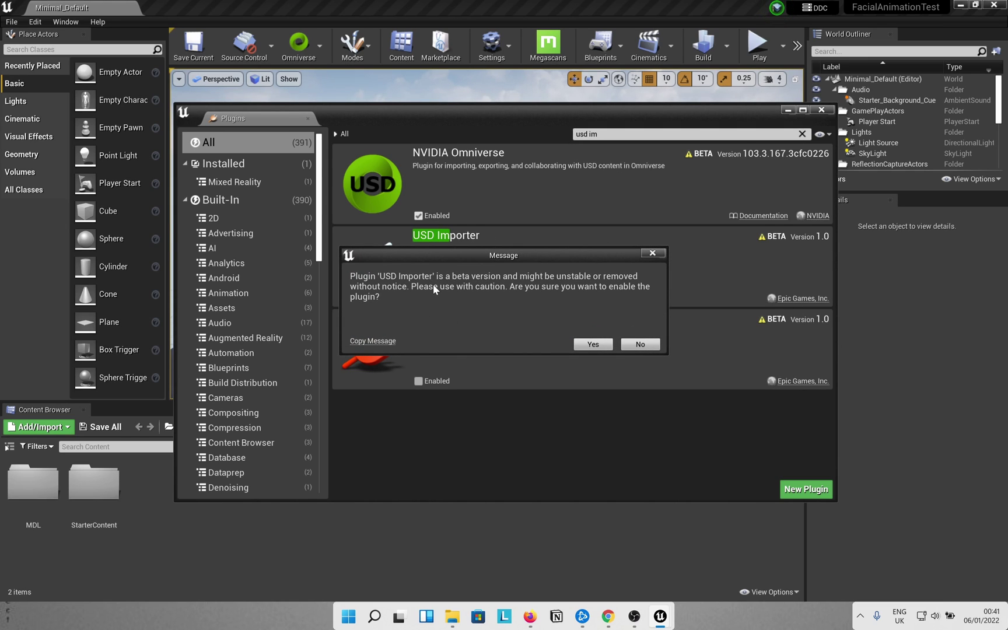
left_click(591, 344)
left_click(787, 467)
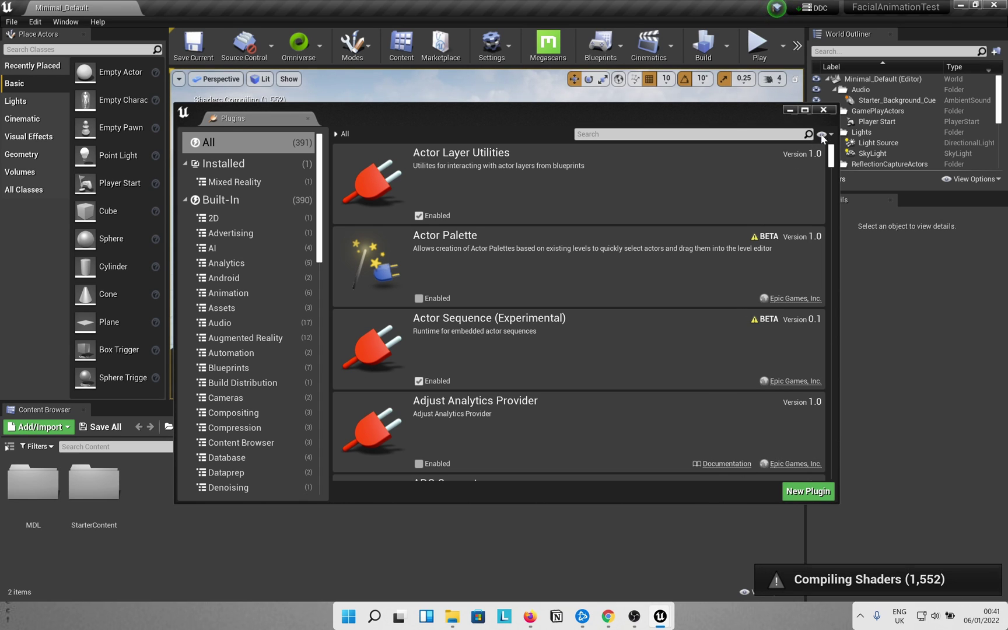
left_click(823, 109)
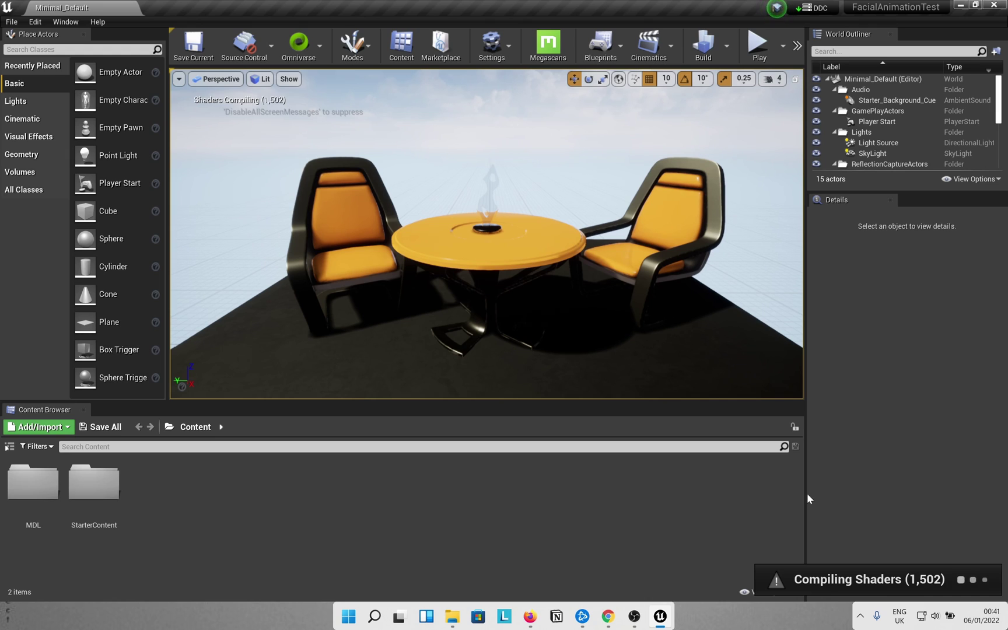
Step: Create a new level from the Default template to replace the Minimal_Default map
left_click(17, 24)
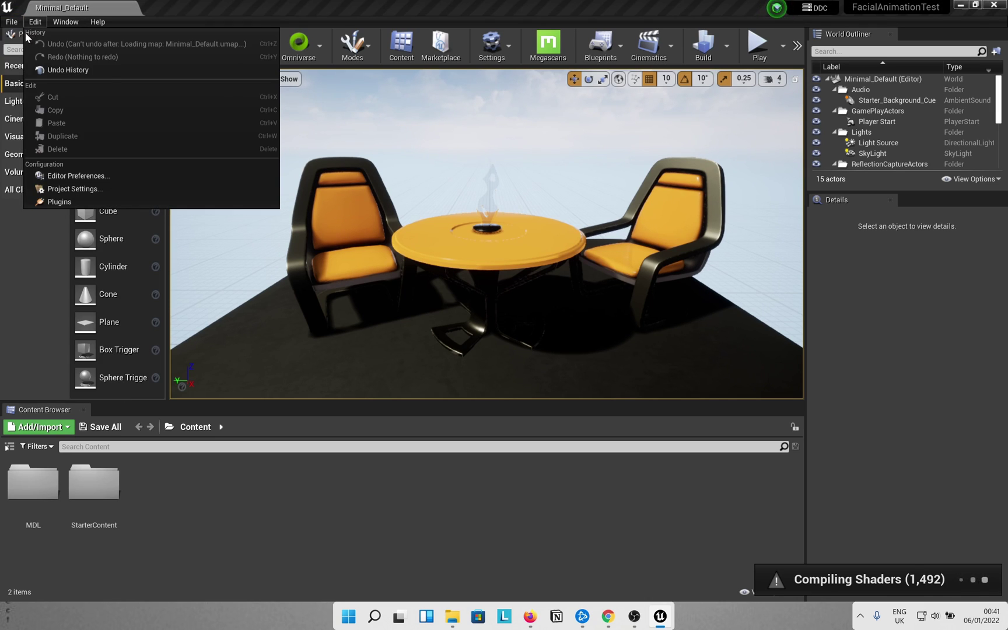
left_click(42, 44)
left_click(427, 233)
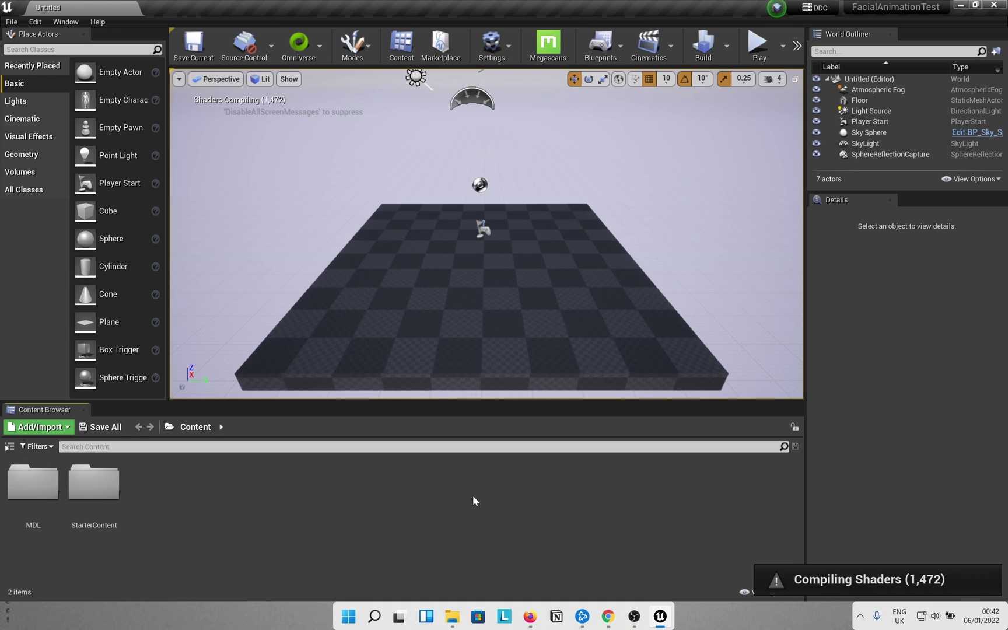
Step: Launch Quixel Bridge from Windows search
key("super")
type("bridge")
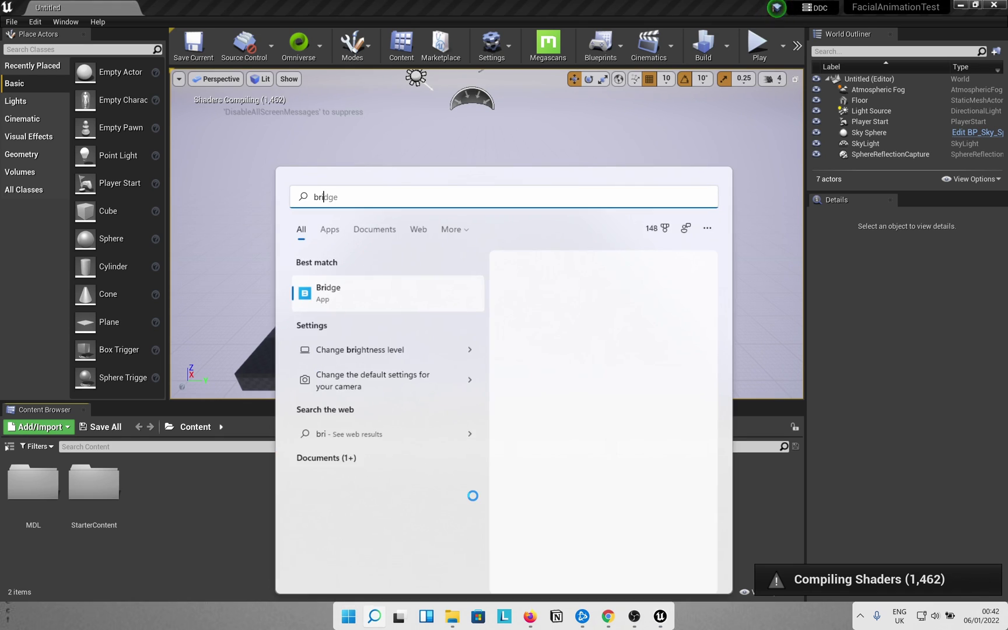
key("Return")
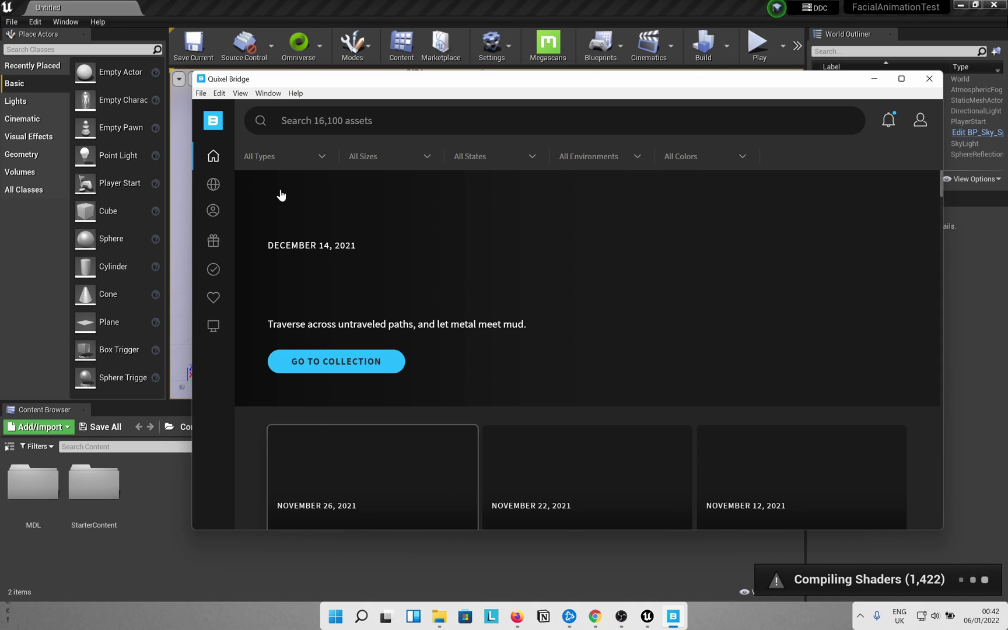
Step: In the MetaHumans section, select Aoi and export it to Unreal Engine
left_click(213, 210)
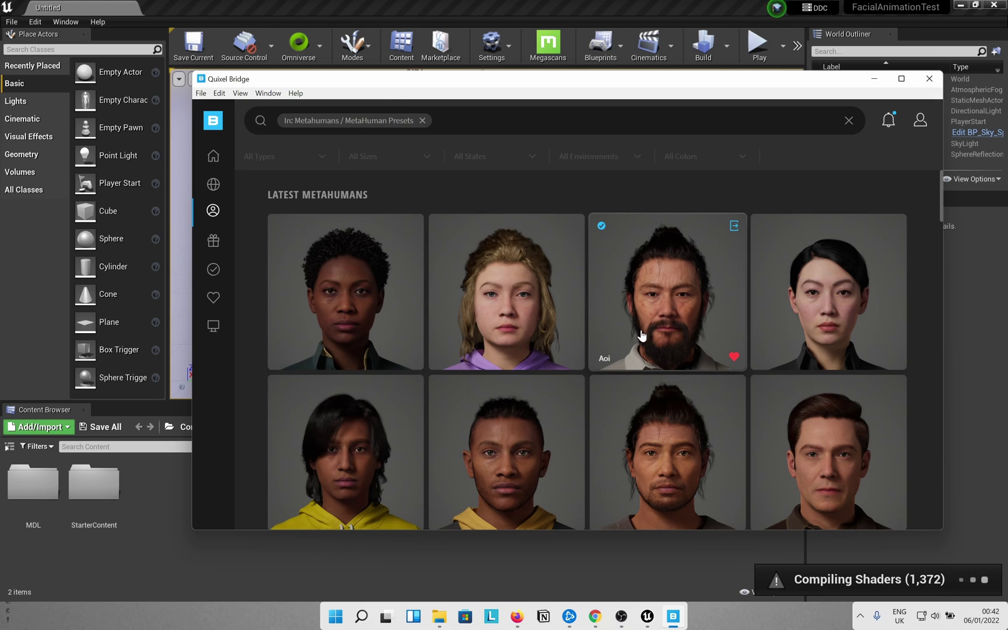
left_click(684, 322)
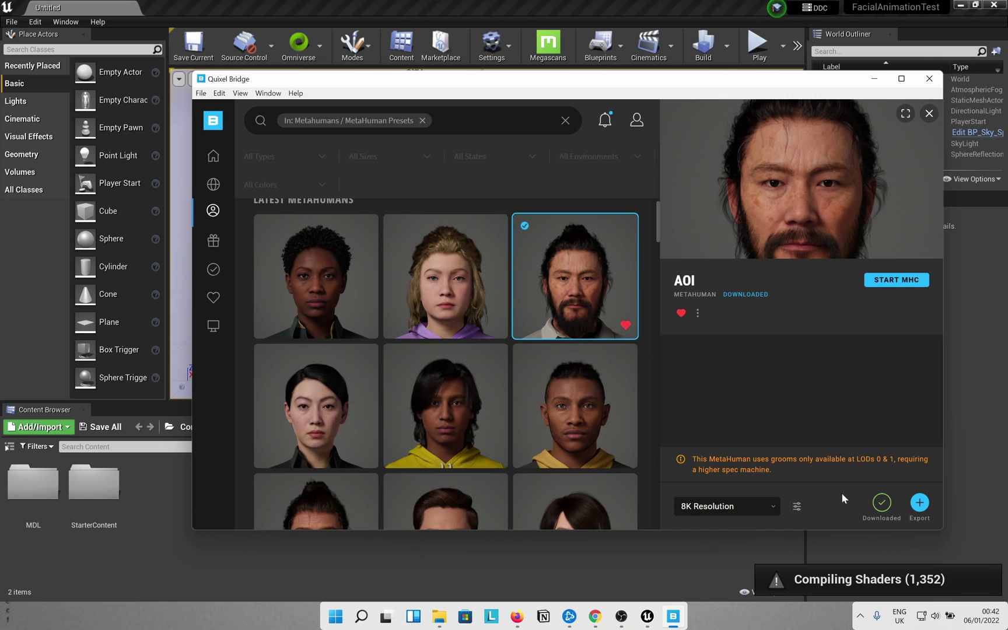
left_click(919, 502)
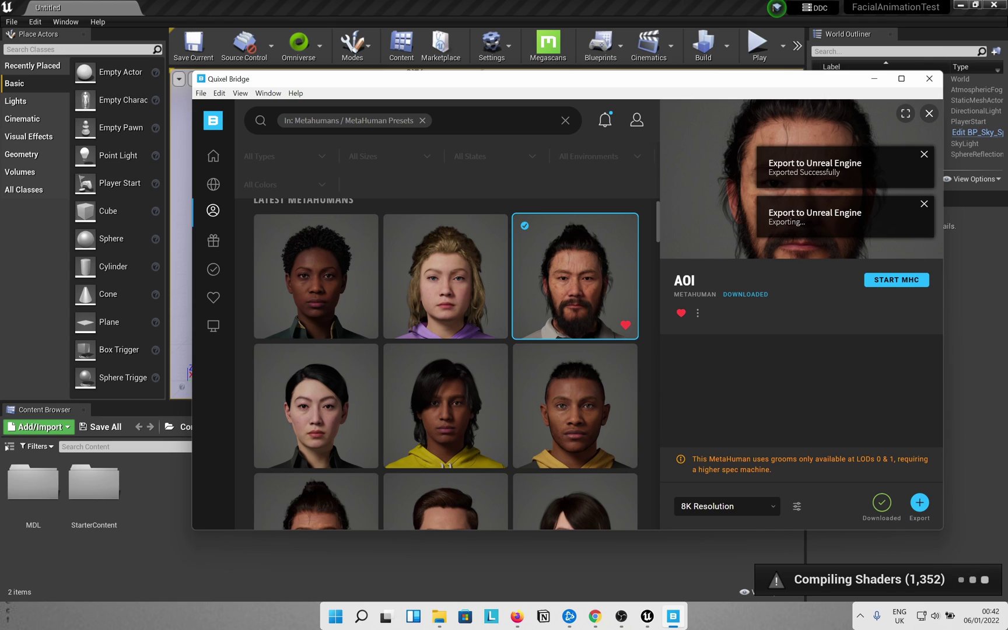
left_click(923, 204)
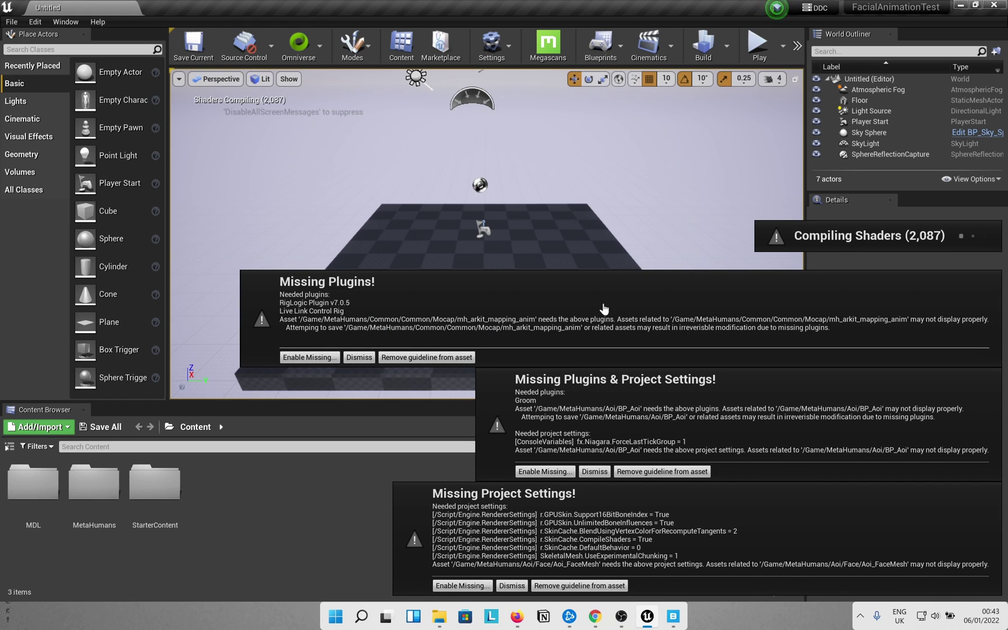
Step: Enable the missing plugins and project settings Aoi needs, then restart the editor
left_click(310, 357)
left_click(544, 472)
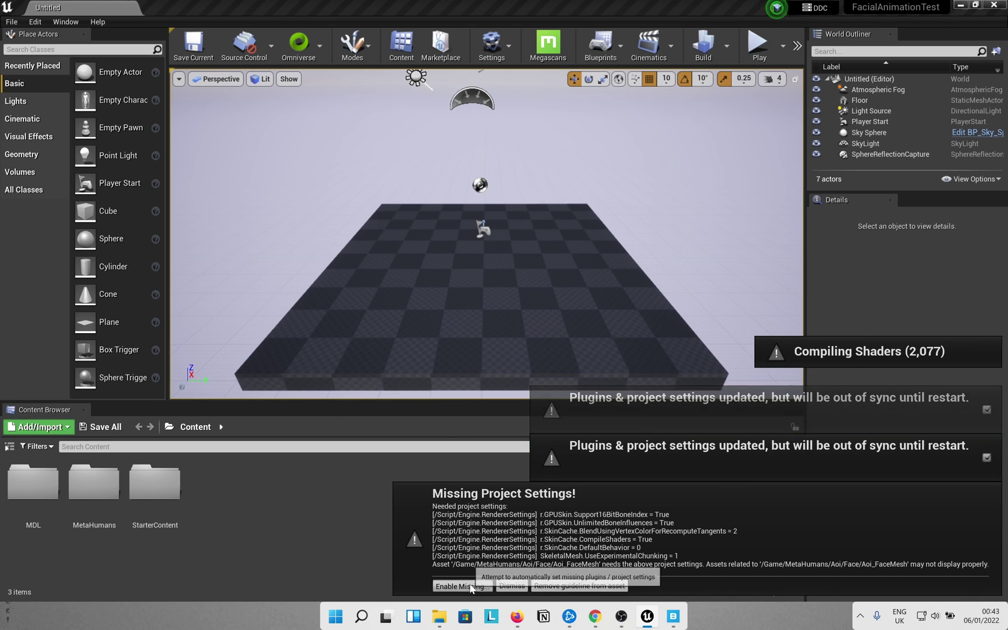
left_click(467, 586)
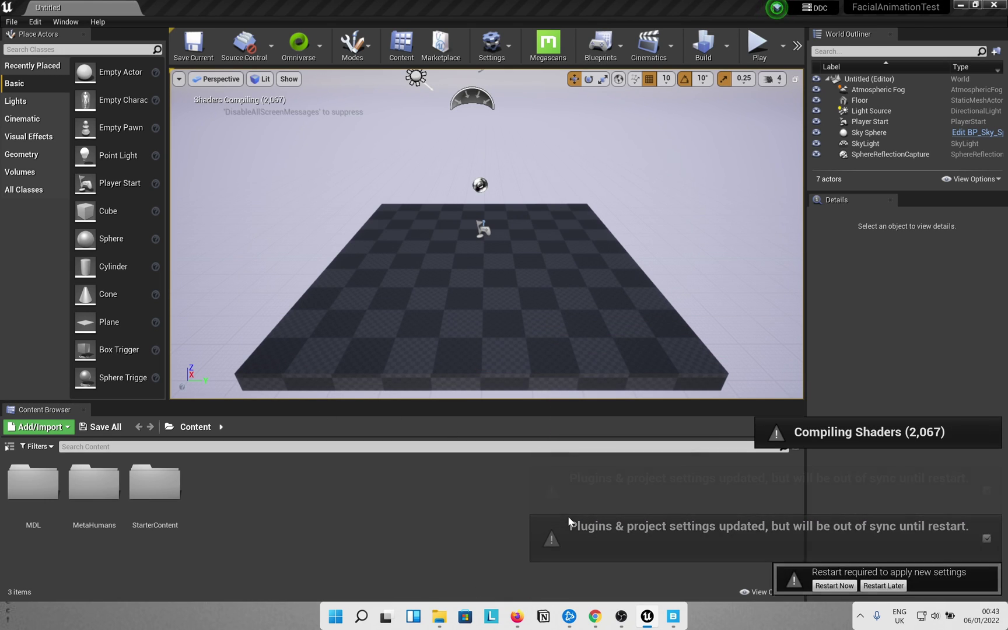
left_click(831, 587)
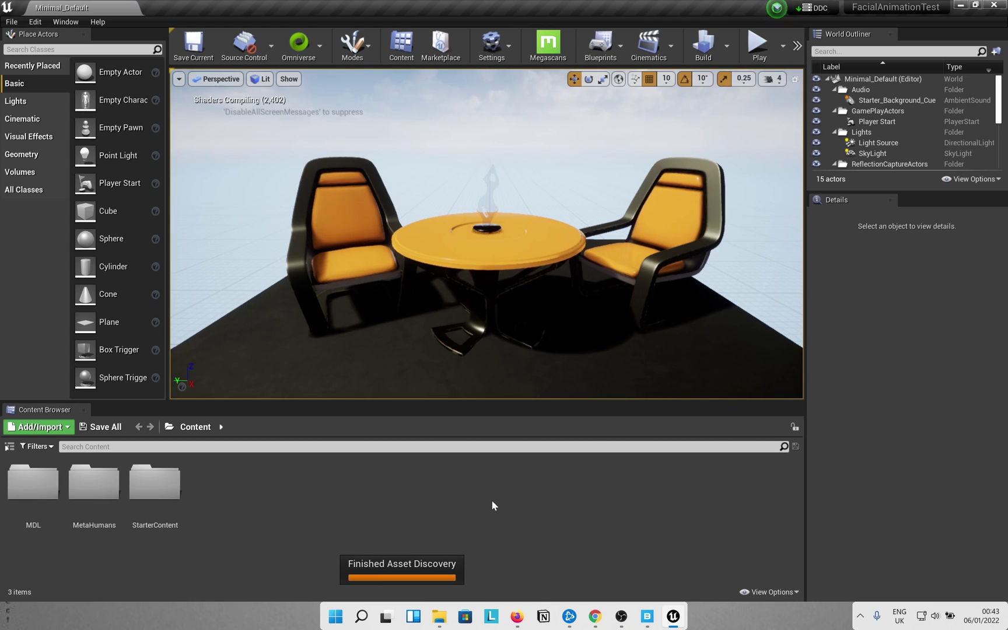
Step: Create a new level from the Default template
left_click(12, 21)
left_click(40, 41)
left_click(438, 254)
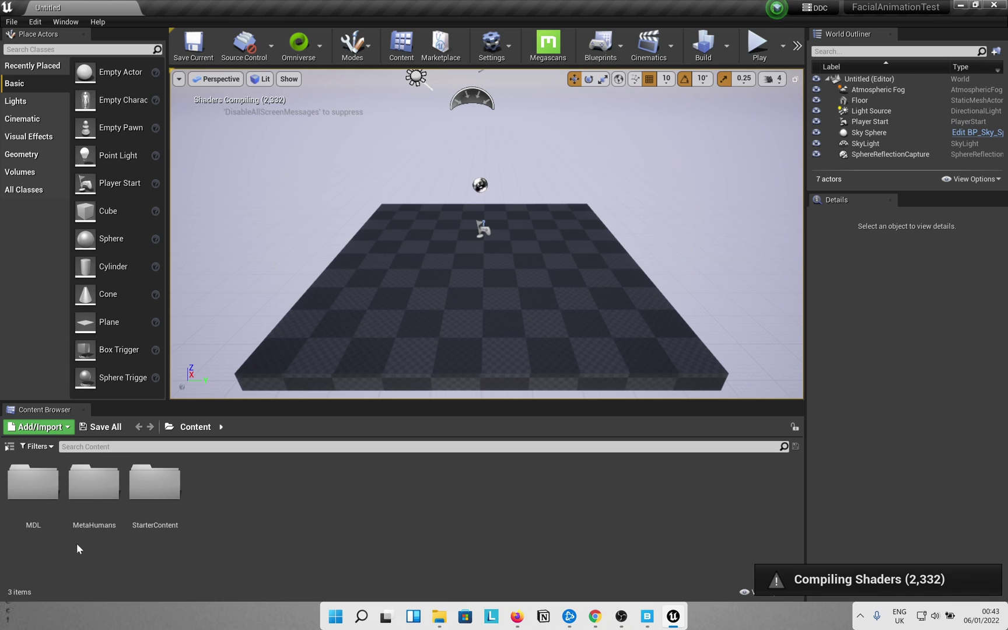
double_click(82, 512)
left_click(60, 512)
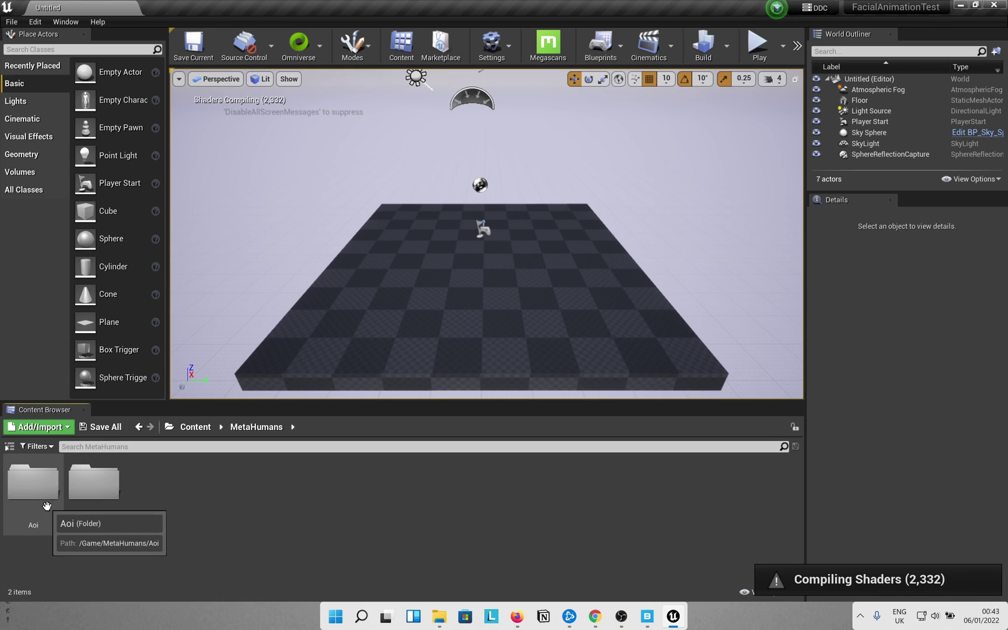
double_click(61, 512)
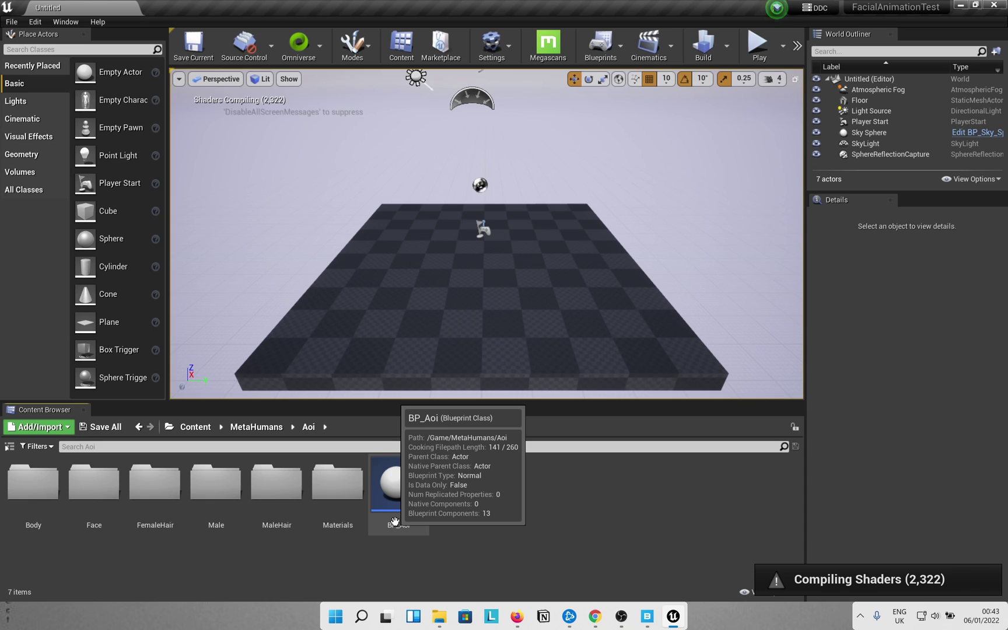
left_click(402, 495)
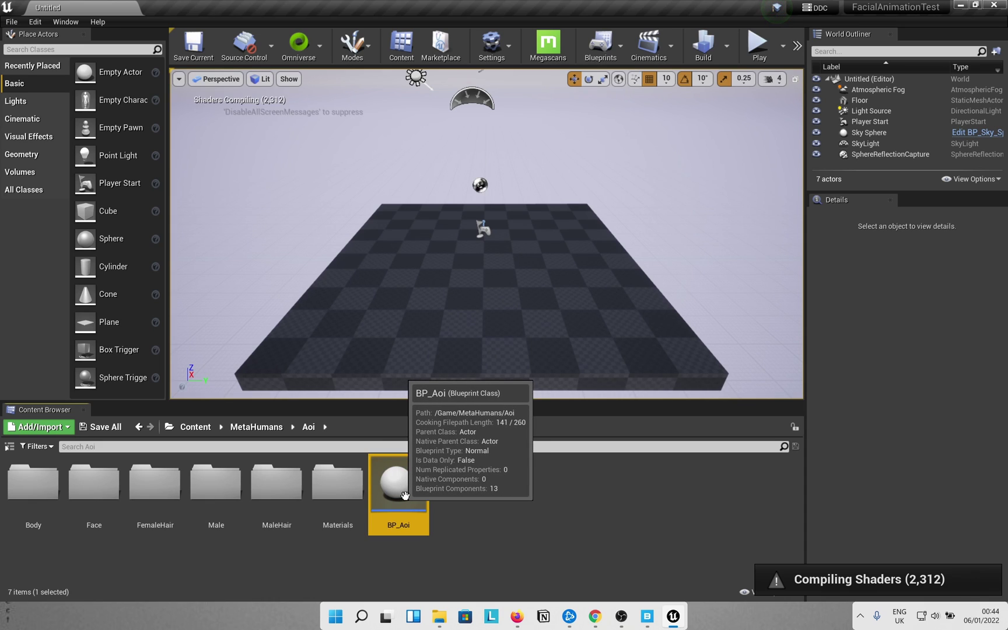
double_click(405, 496)
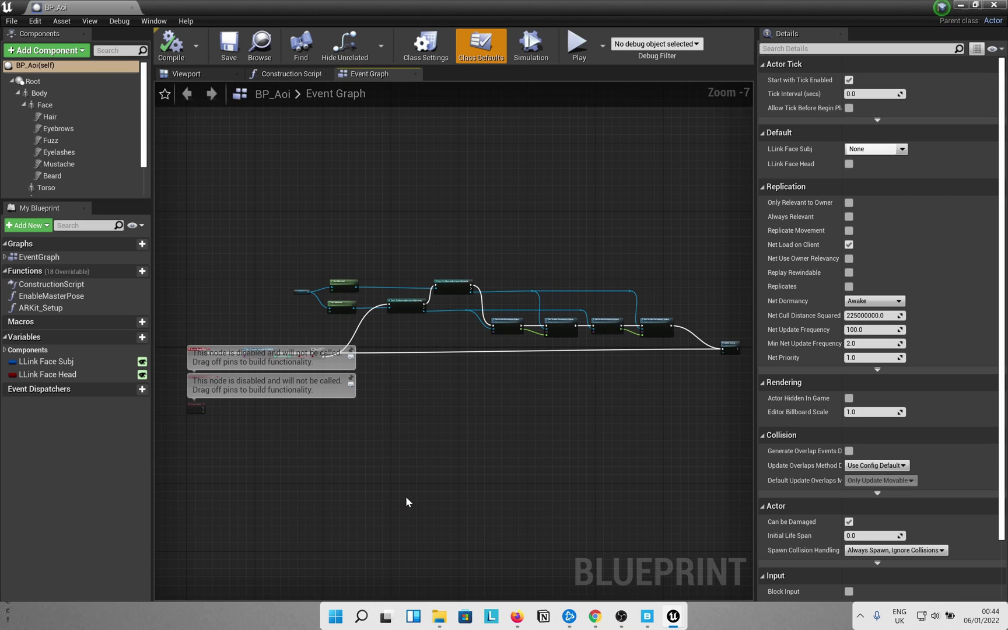
left_click(196, 78)
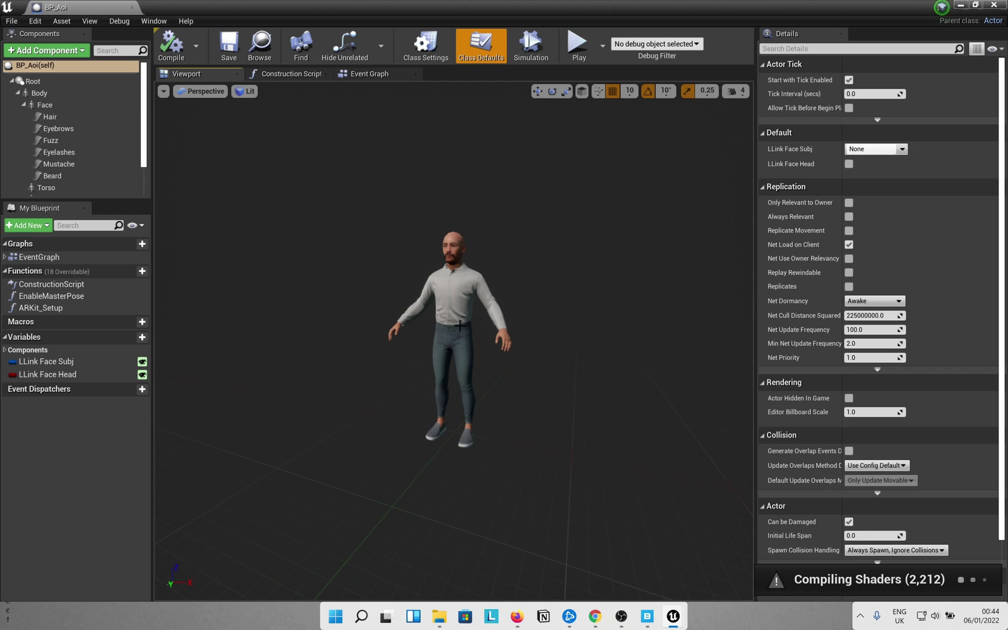
scroll(459, 326, "up", 5)
scroll(459, 325, "down", 5)
mouse_move(313, 201)
left_mouse_down()
mouse_move(300, 158)
mouse_move(313, 202)
left_mouse_up()
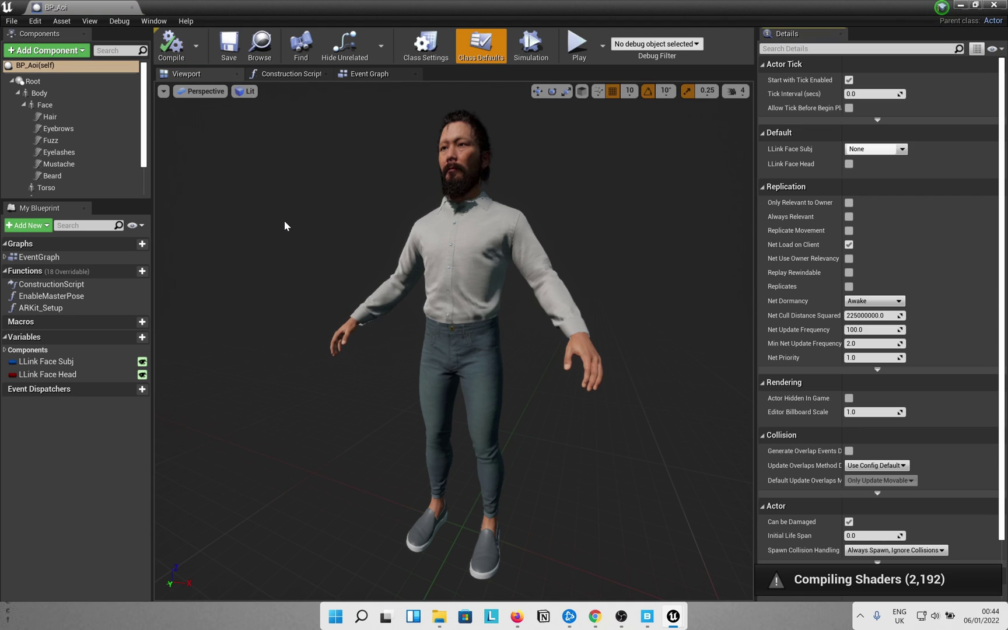
left_click(131, 8)
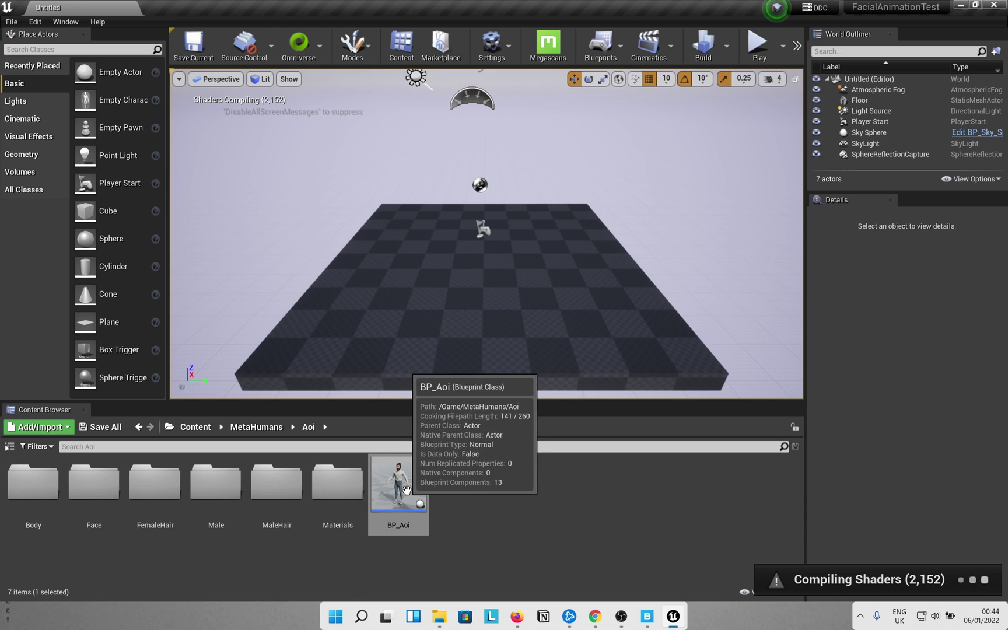
Step: Place BP_Aoi on the floor and rotate it 90° about Z to face forward
left_click_drag(398, 484, 473, 335)
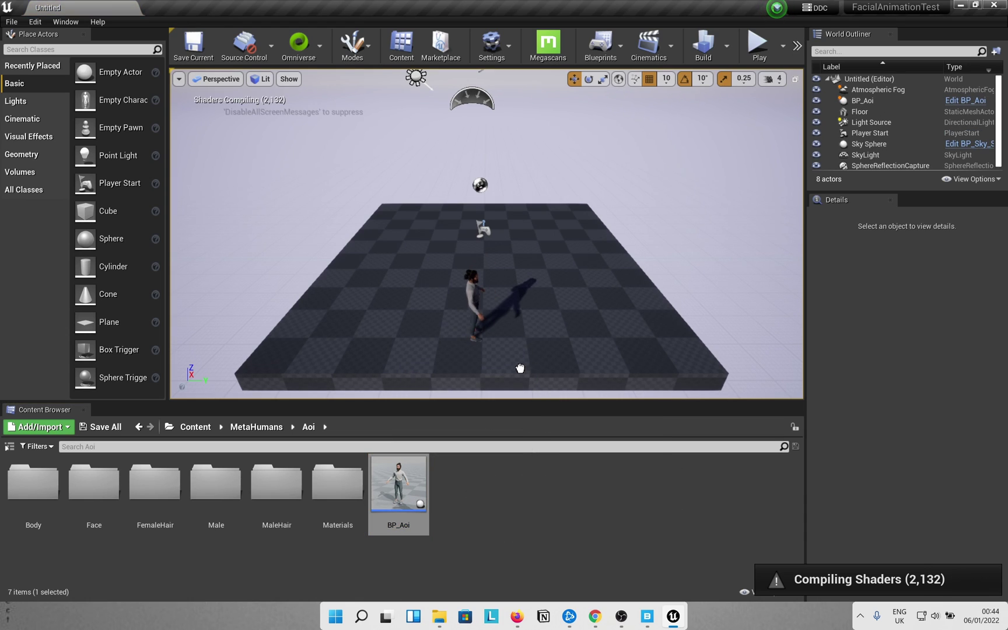
scroll(489, 366, "up", 5)
right_click_drag(514, 360, 476, 388)
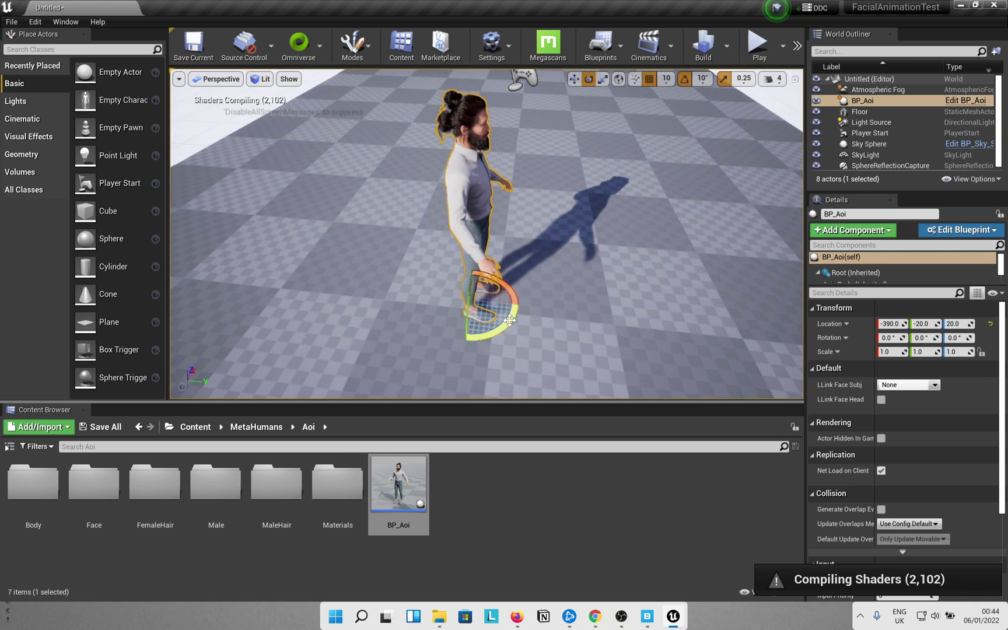
left_click_drag(511, 317, 517, 304)
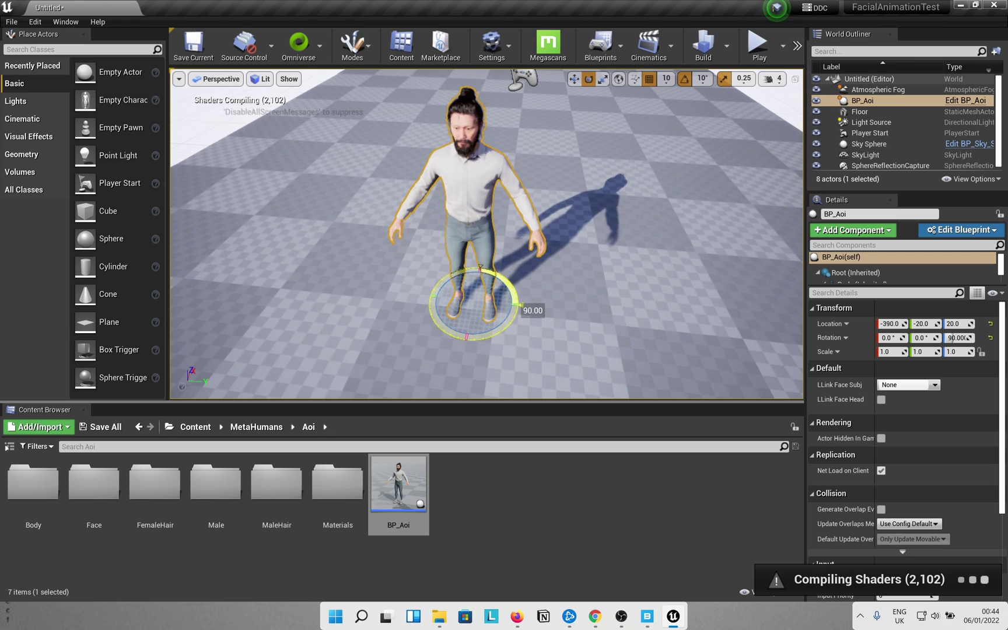
Step: Lower the viewport camera speed and frame Aoi's face, then return to the Content root
left_click(772, 78)
right_click_drag(699, 186, 700, 158)
key("w")
left_click(513, 517)
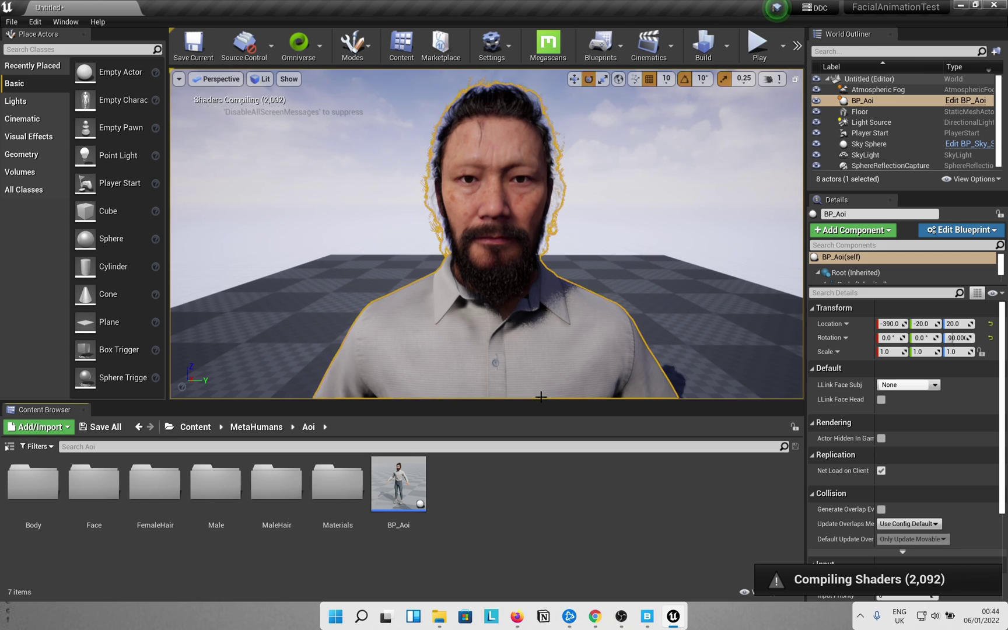
left_click(194, 426)
Step: Create a new Level Sequence asset named NewLevelSequence in Content
right_click(306, 499)
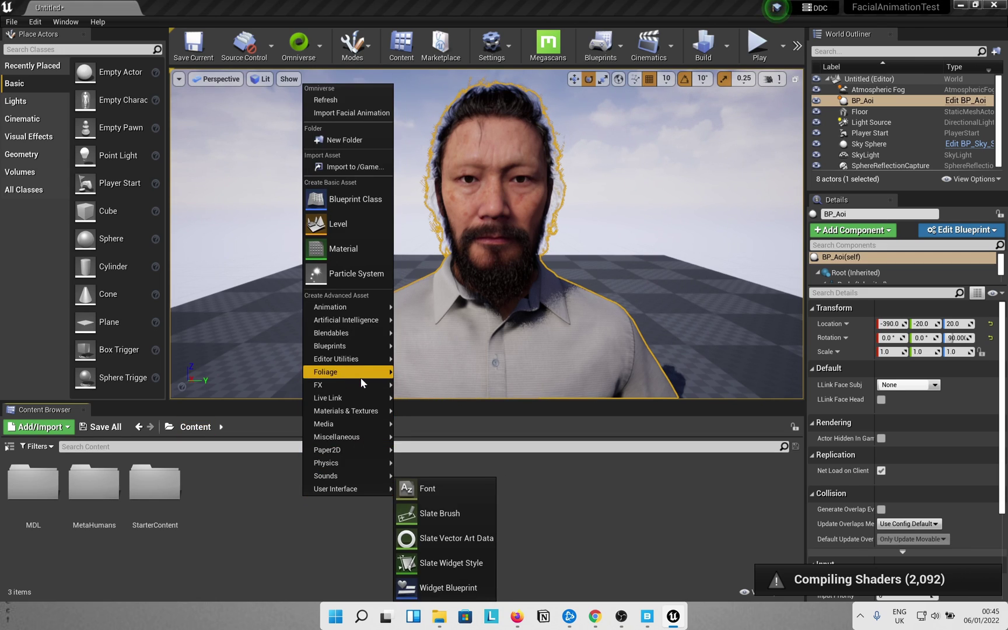
mouse_move(344, 306)
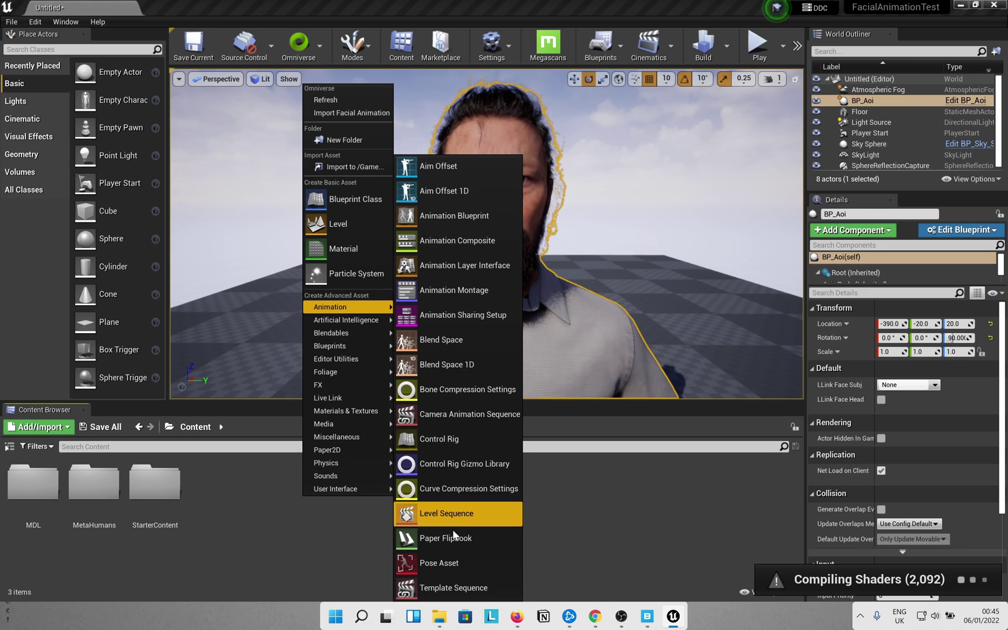
left_click(447, 513)
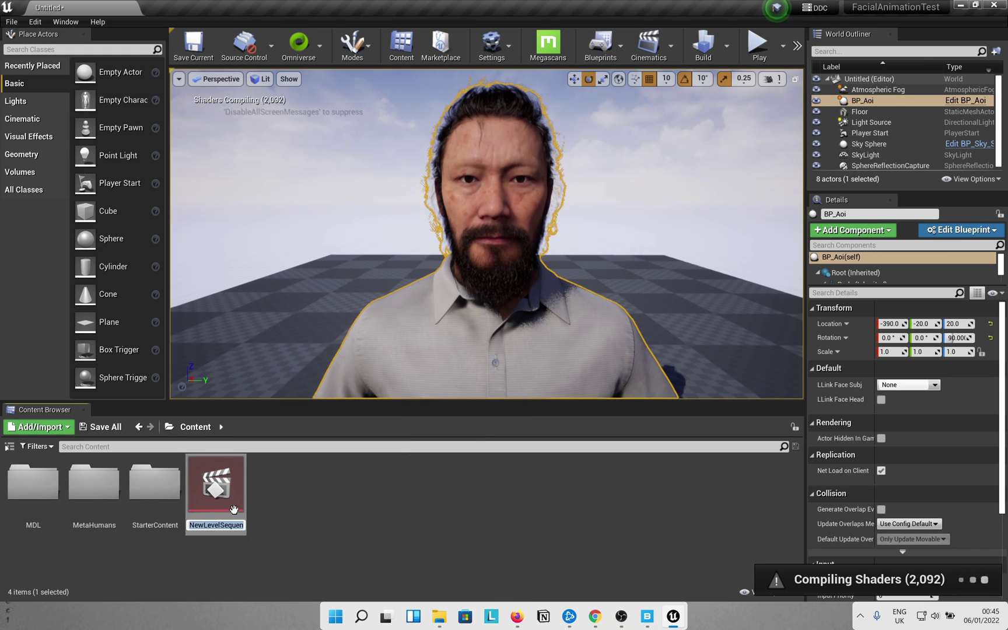
key("Return")
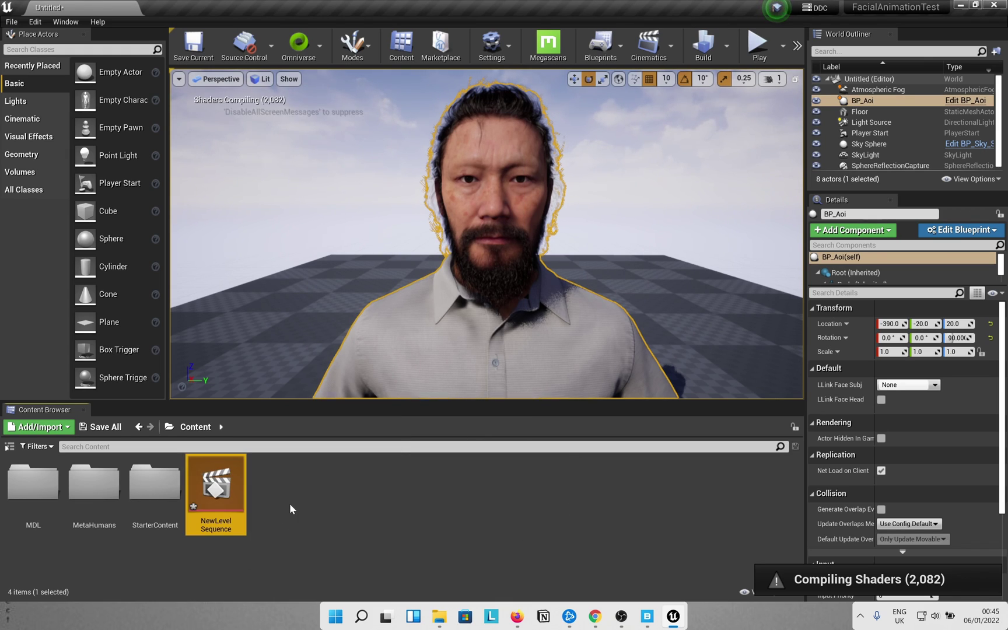
left_click(293, 509)
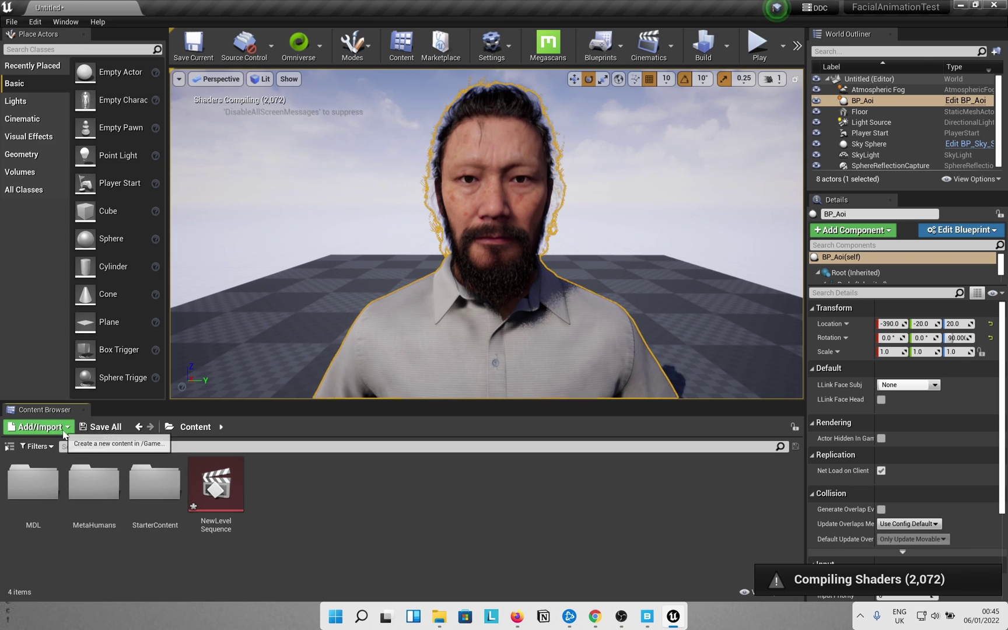
Step: Import Track-28.wav from the Audio2Face Source folder on the D: drive into Content
left_click(39, 426)
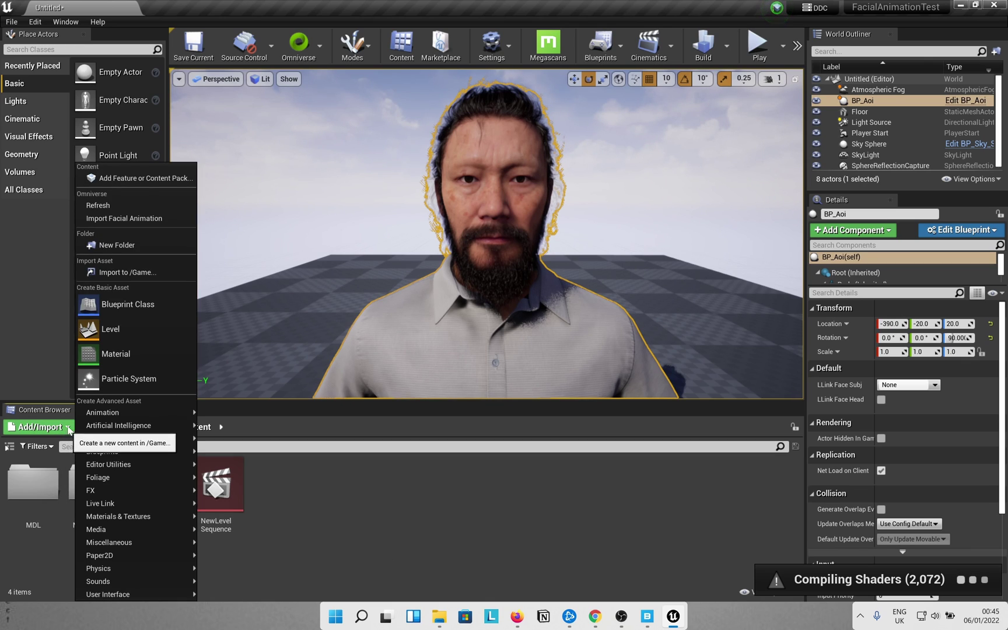
left_click(133, 273)
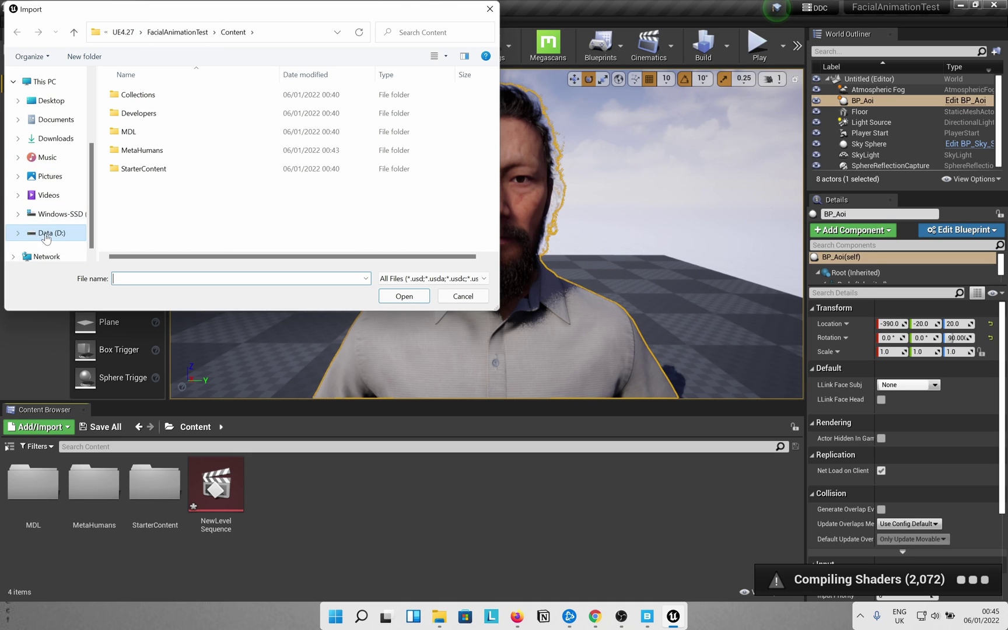
left_click(45, 233)
scroll(167, 133, "down", 3)
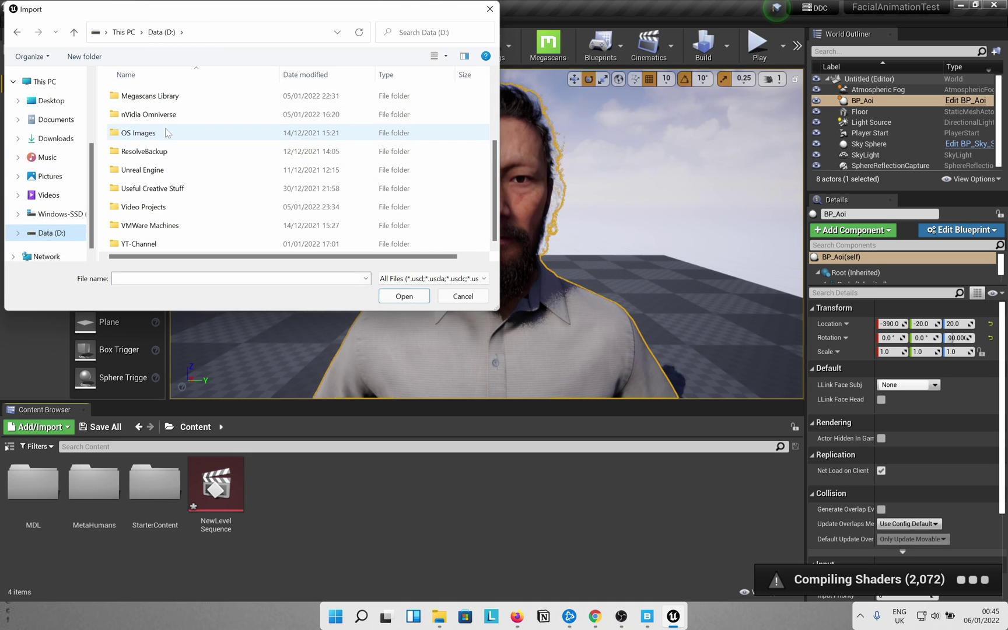
double_click(143, 207)
scroll(178, 176, "down", 3)
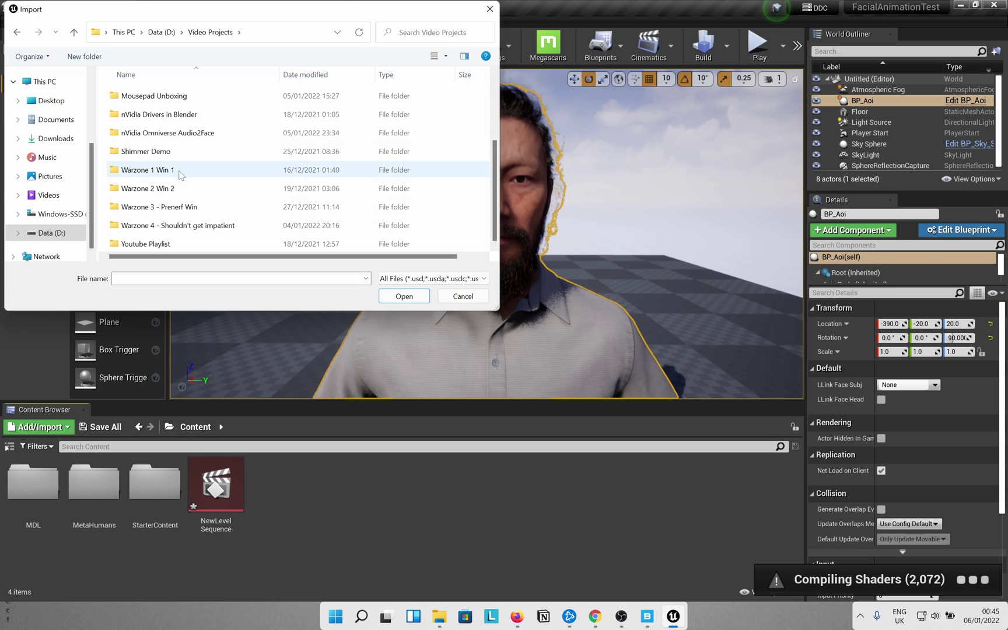
double_click(187, 132)
double_click(140, 113)
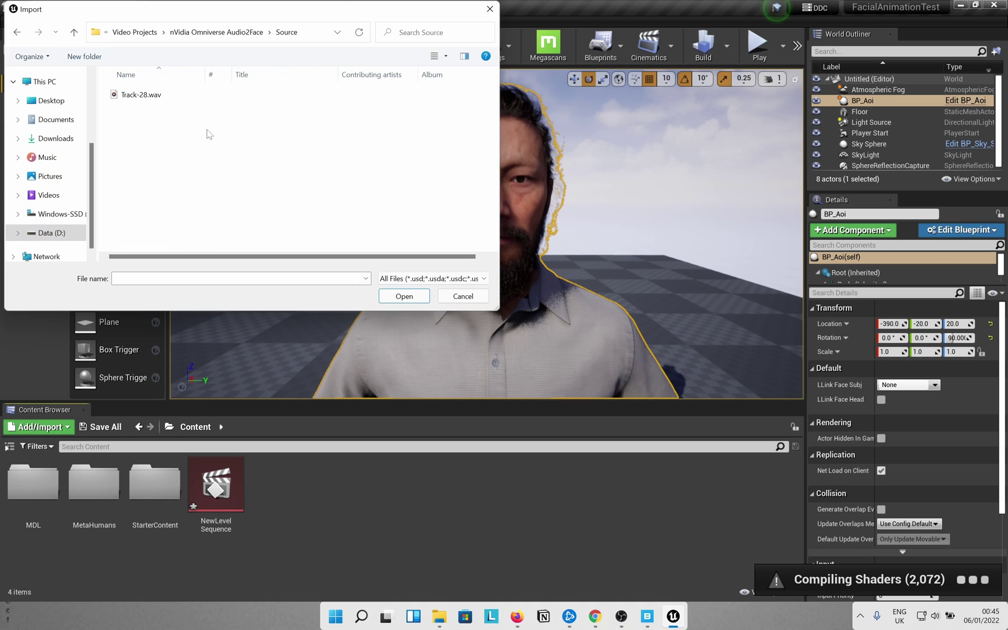
double_click(143, 96)
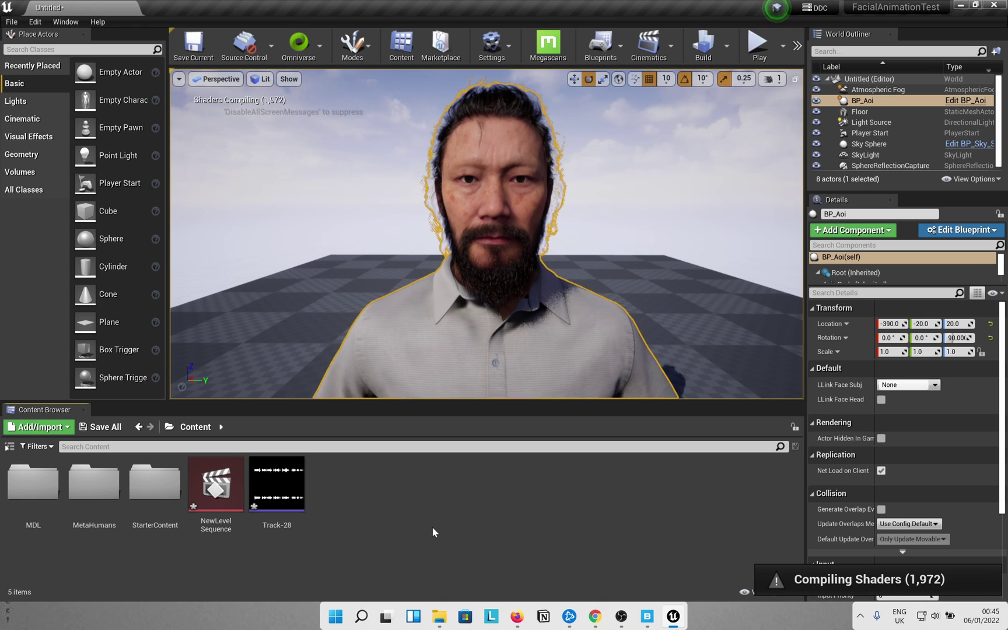
Step: Start the Audio2Face facial animation import using a2f_cache_ue427_trial_animation.usd from the Omniverse folder
left_click(36, 427)
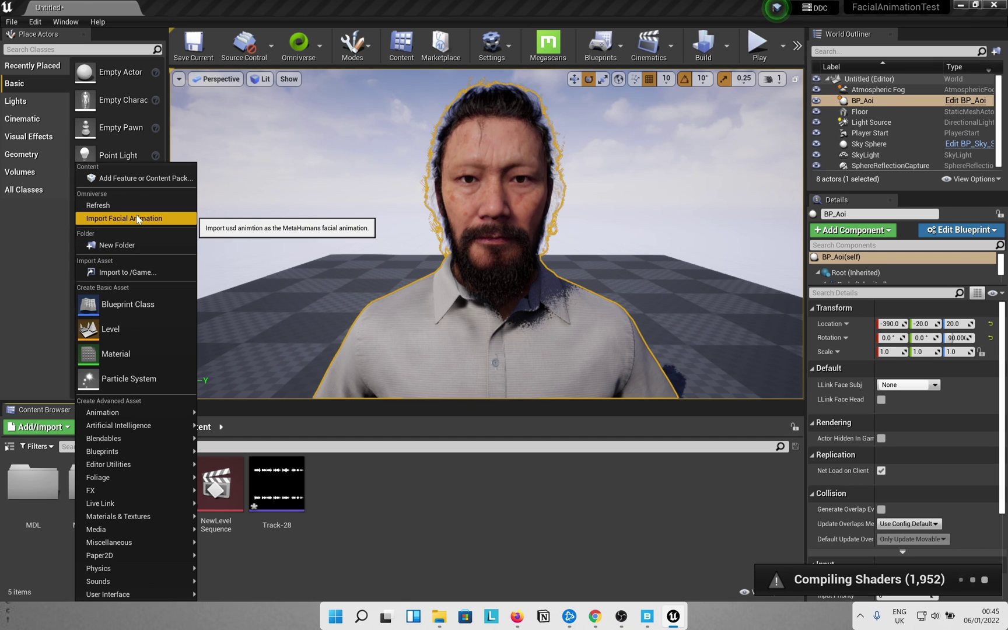
left_click(138, 219)
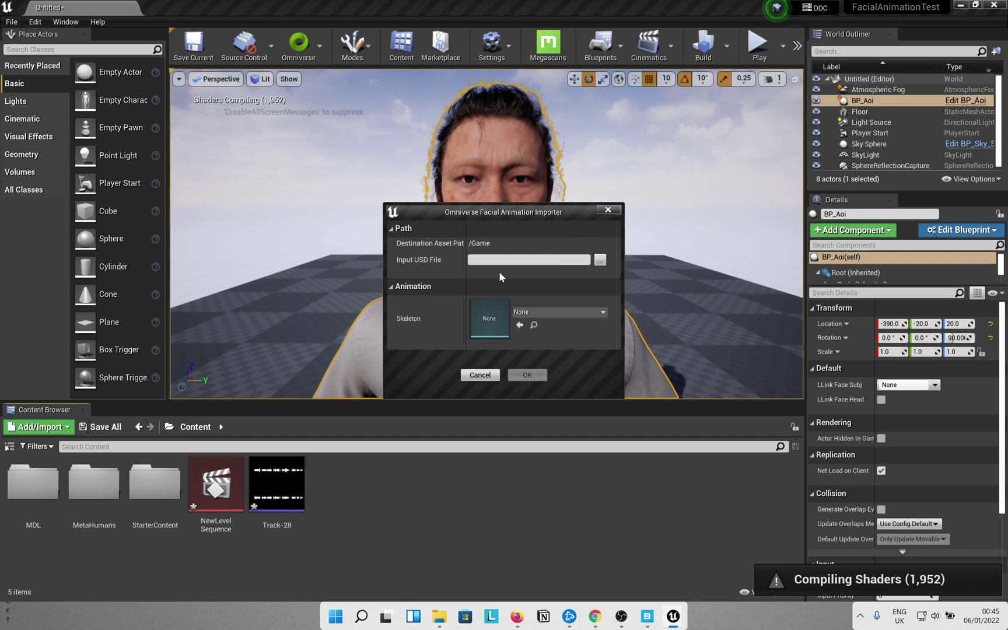
left_click(600, 261)
left_click(517, 234)
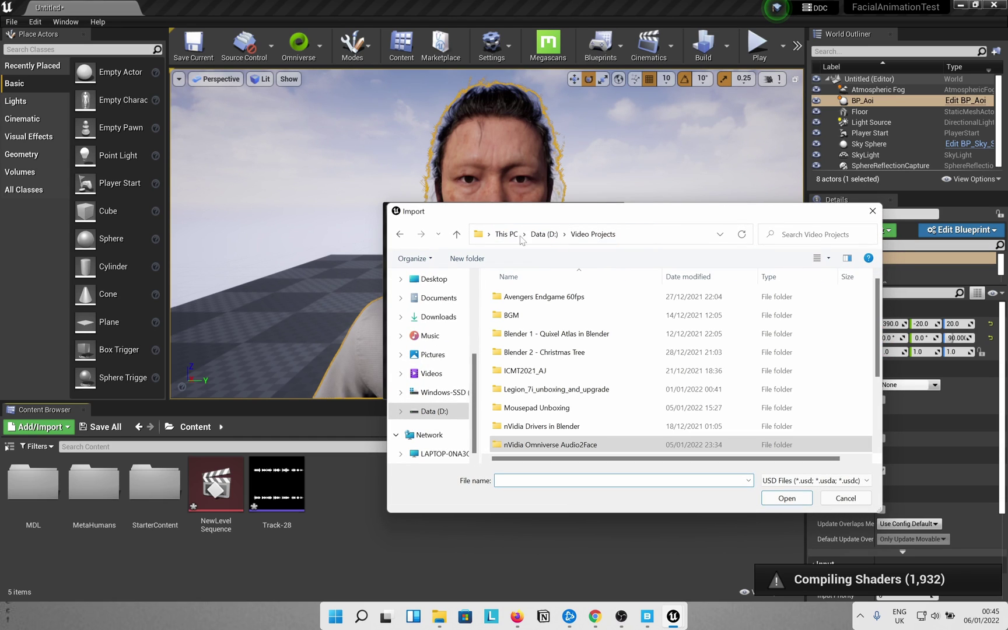
left_click(542, 235)
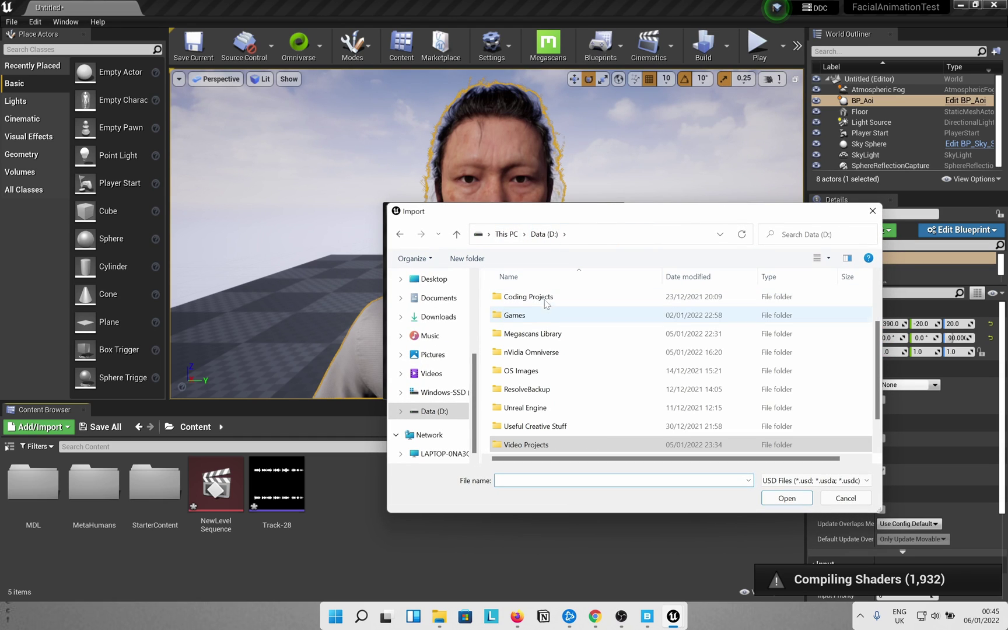
double_click(554, 297)
double_click(555, 316)
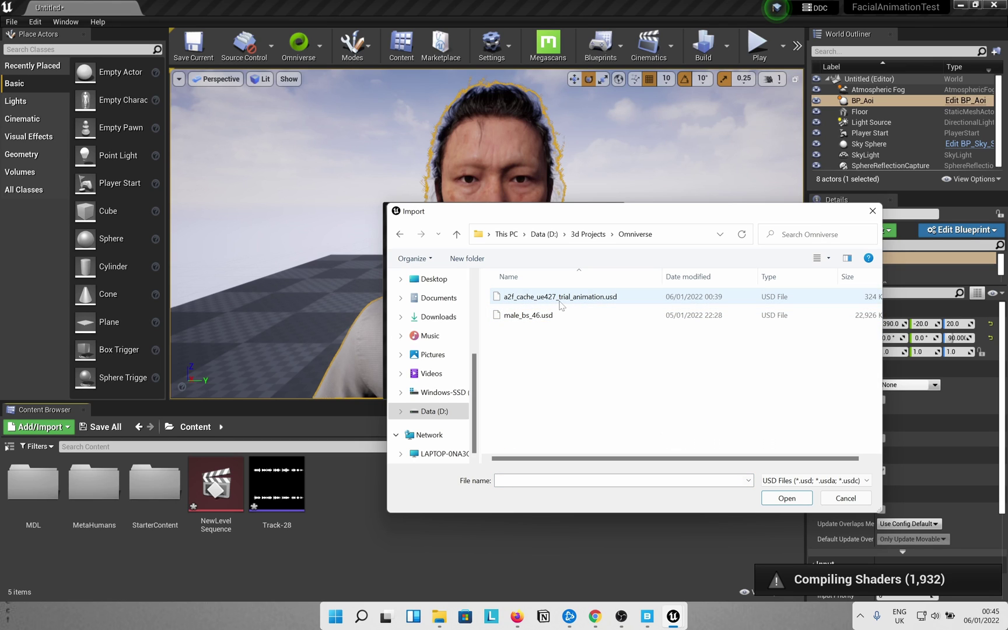
double_click(563, 299)
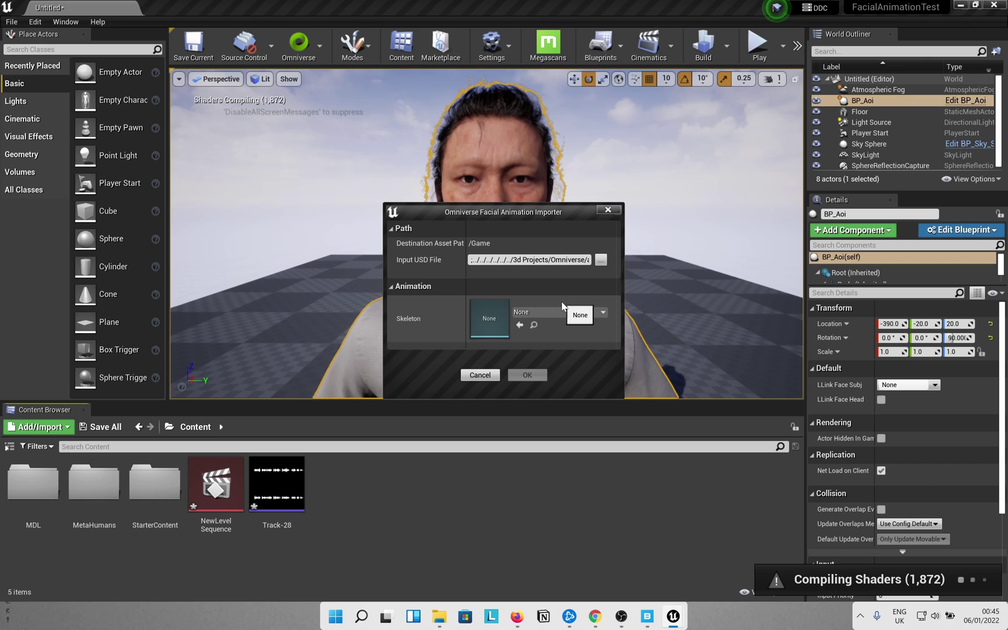
Step: Set the skeleton to Face_Archetype_Skeleton, finish the import, and open the new animation asset
left_click(560, 314)
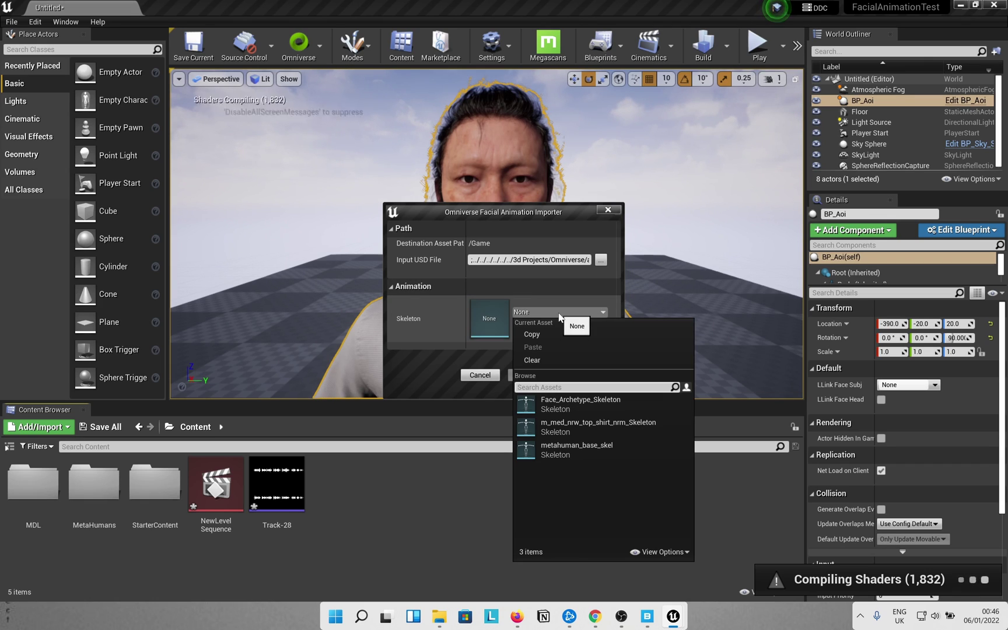
left_click(599, 409)
left_click(531, 377)
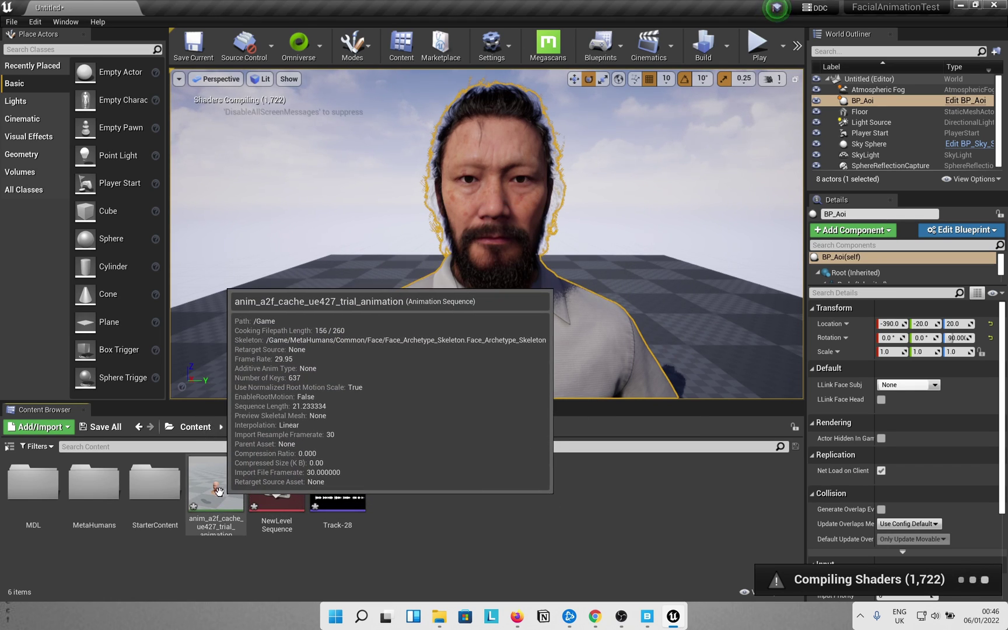
double_click(226, 496)
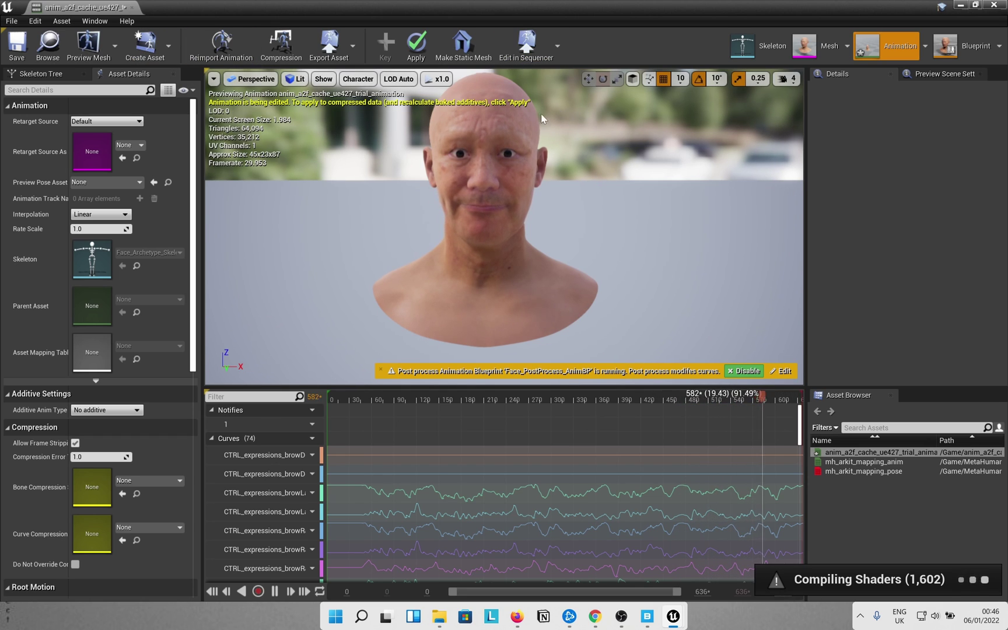
left_click(133, 7)
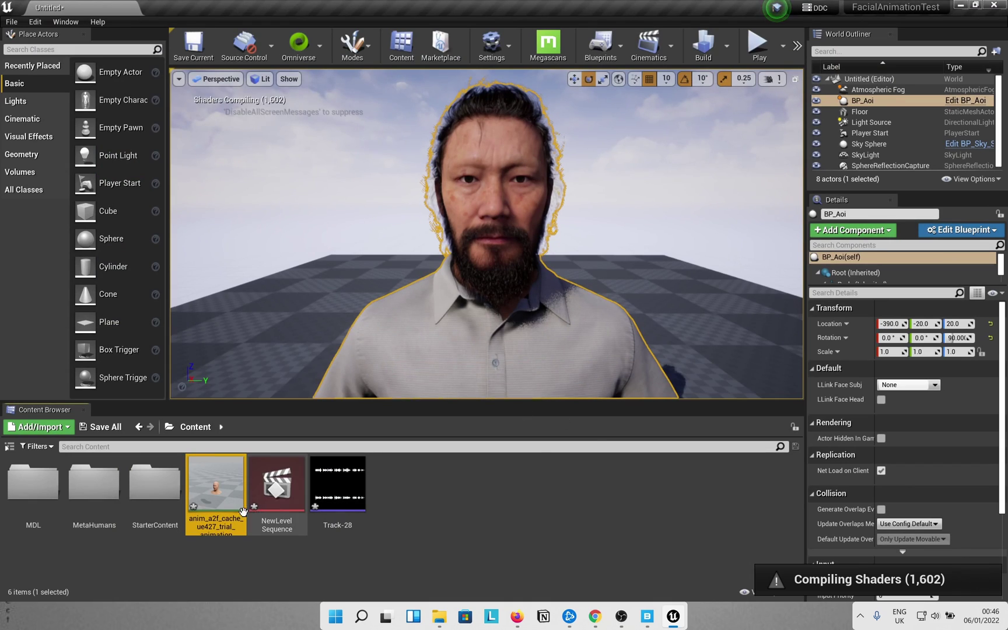
Step: Open NewLevelSequence in Sequencer and resize and reposition its window
double_click(293, 487)
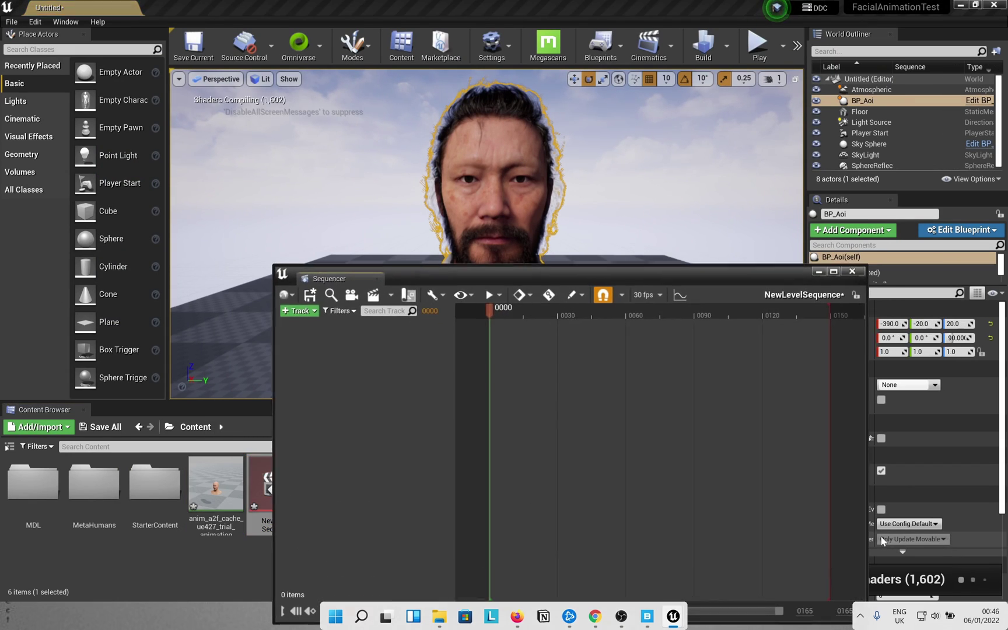
left_click_drag(532, 276, 595, 249)
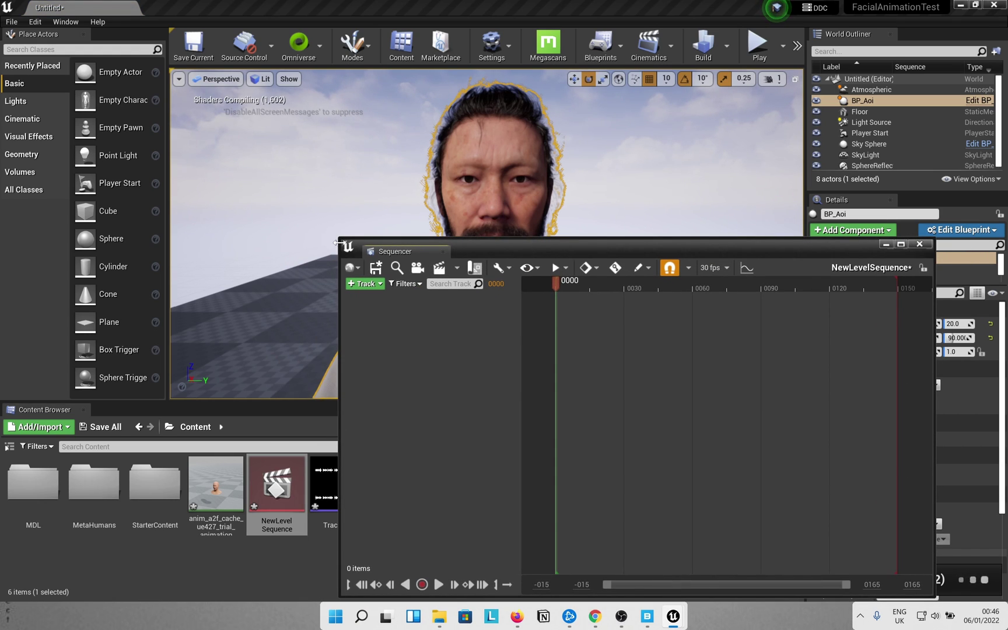
left_click_drag(337, 236, 335, 339)
left_click_drag(485, 346, 543, 335)
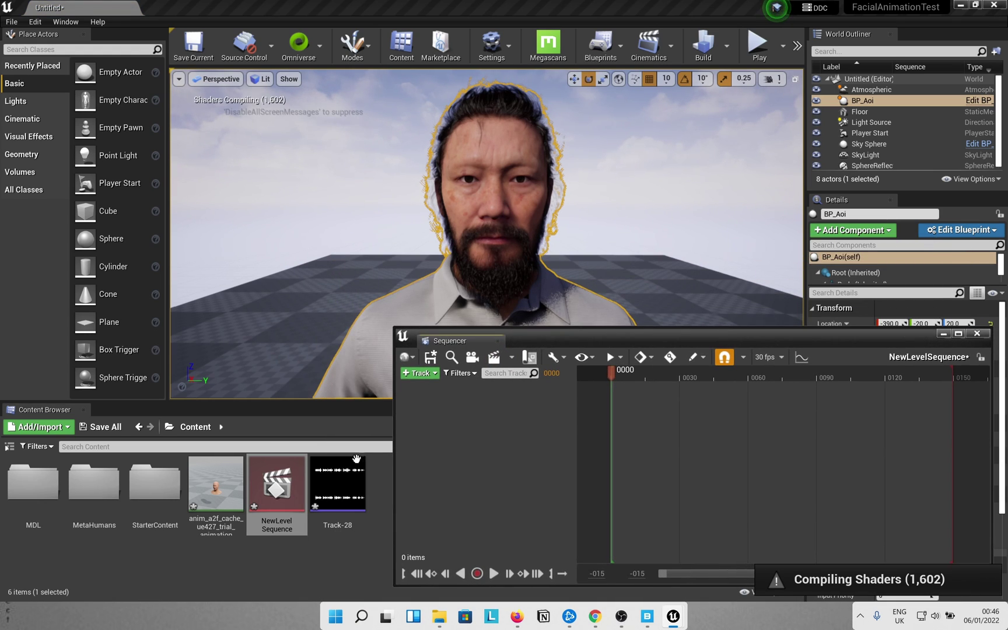
Step: Add the Track-28 audio and the BP_Aoi actor to the sequence
left_click_drag(353, 501, 456, 418)
left_click(427, 376)
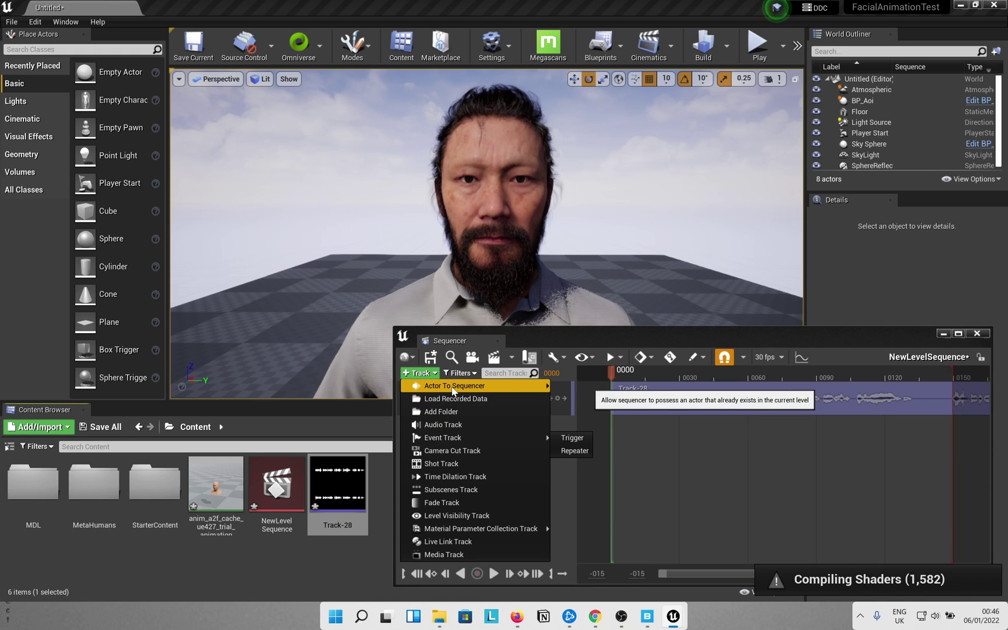
mouse_move(524, 385)
left_click(607, 430)
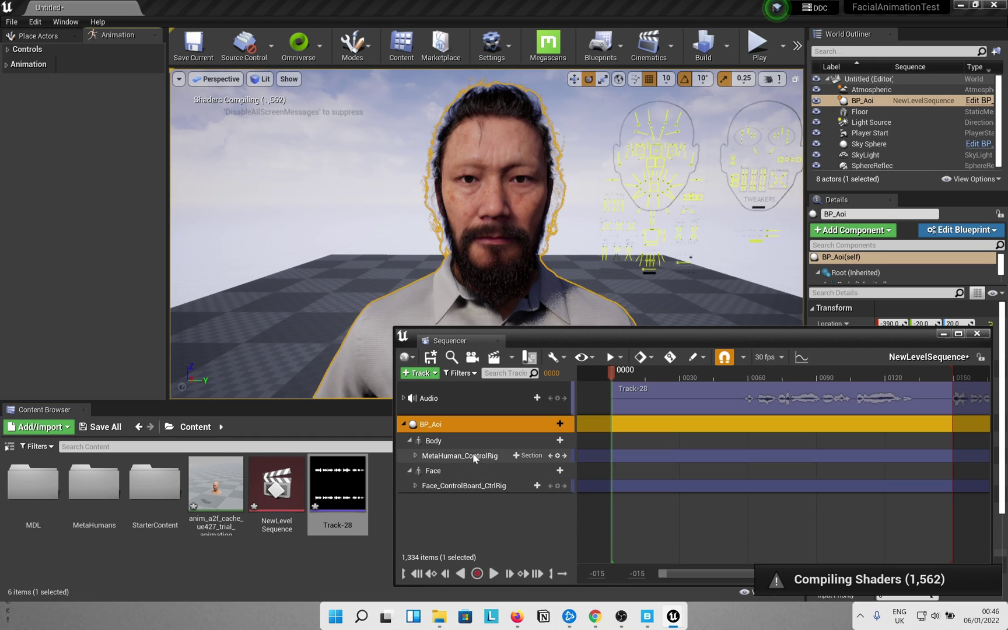
Step: Add anim_a2f_cache_ue427_trial_animation to the Face track and preview the lip sync
left_click(478, 486)
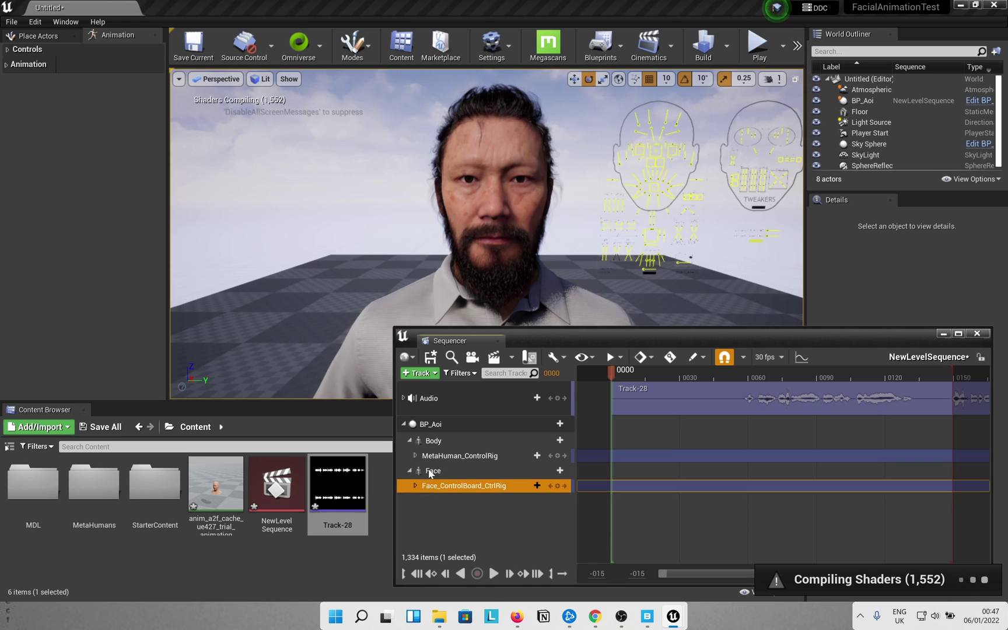
left_click(551, 470)
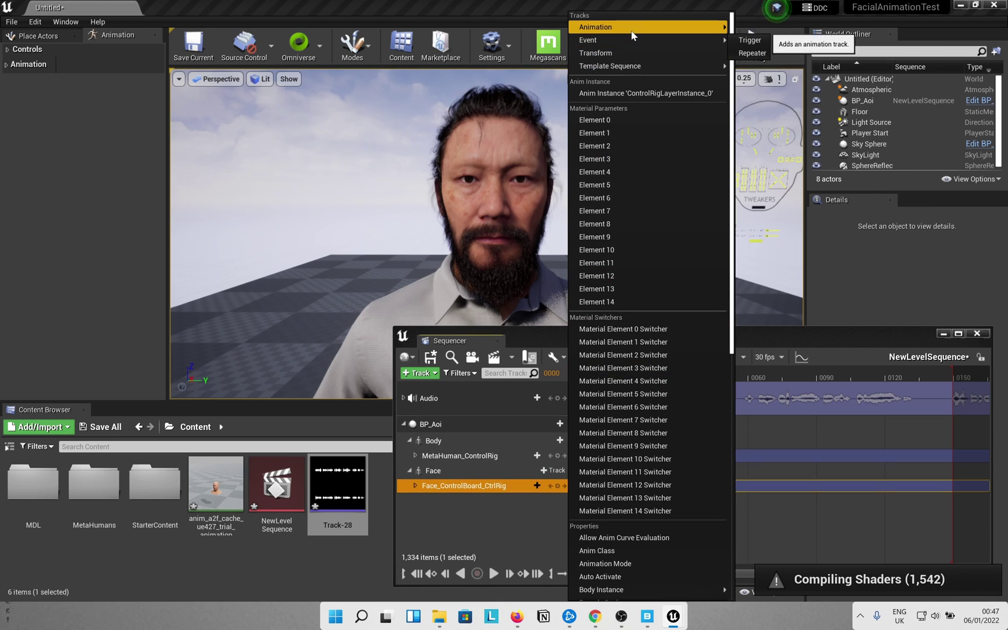
mouse_move(631, 36)
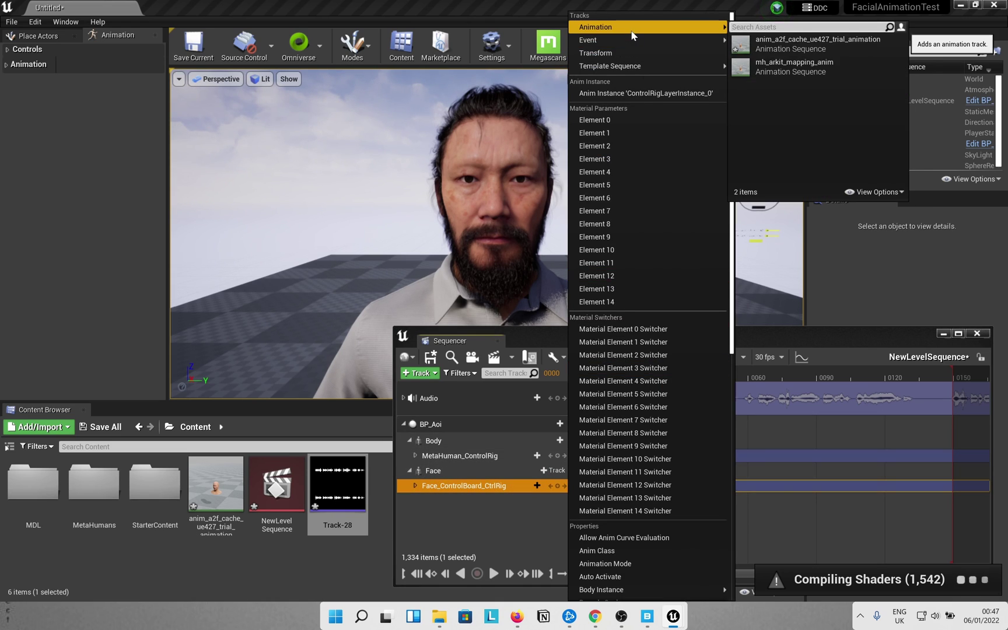
left_click(798, 49)
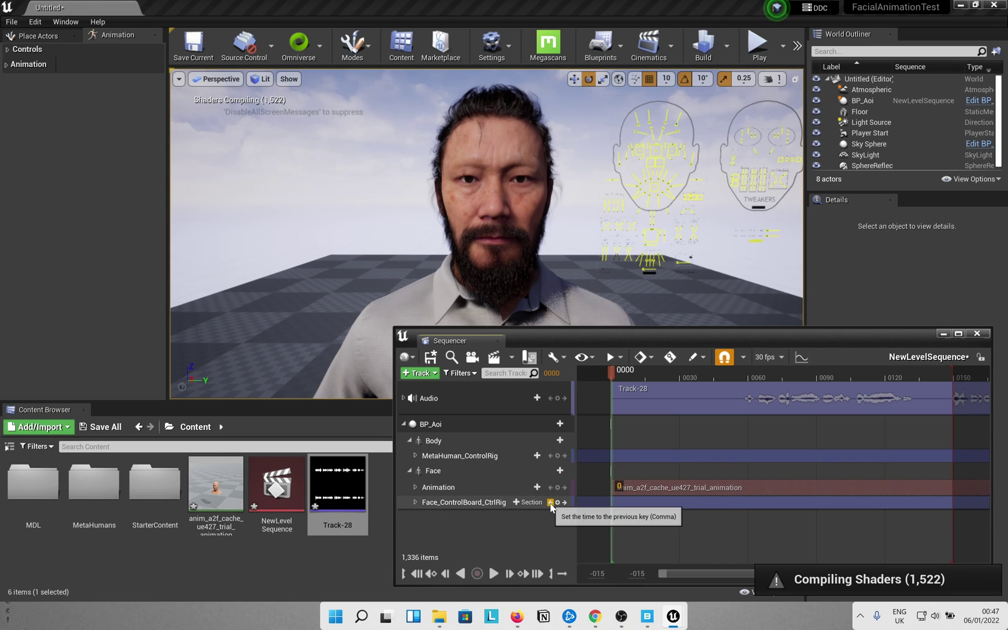
key("space")
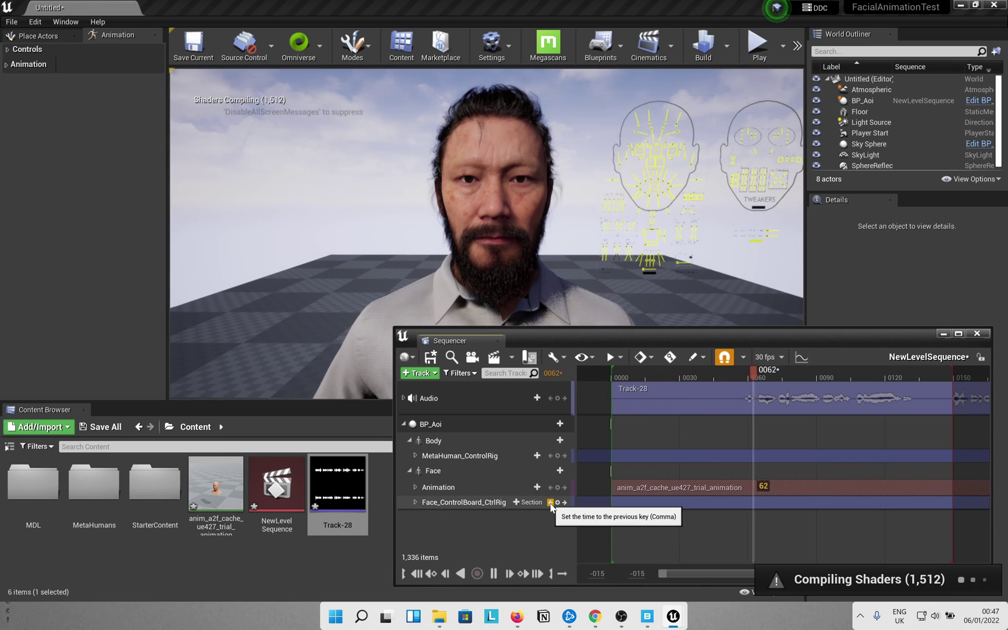
key("space")
left_click_drag(777, 371, 609, 380)
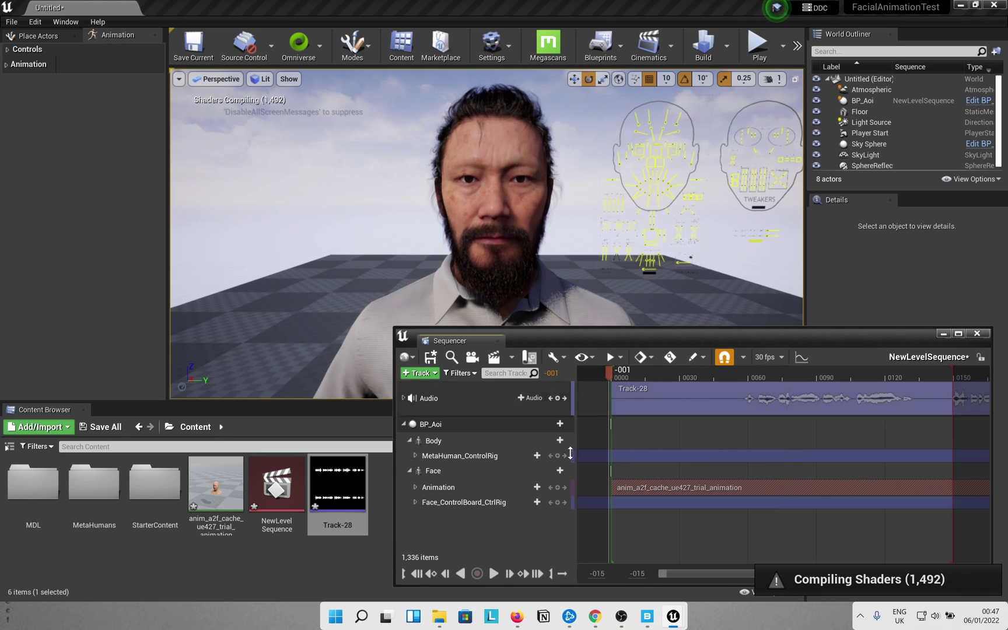
Step: Delete the Face_ControlBoard_CtrlRig track and move the Sequencer window left
left_click(462, 501)
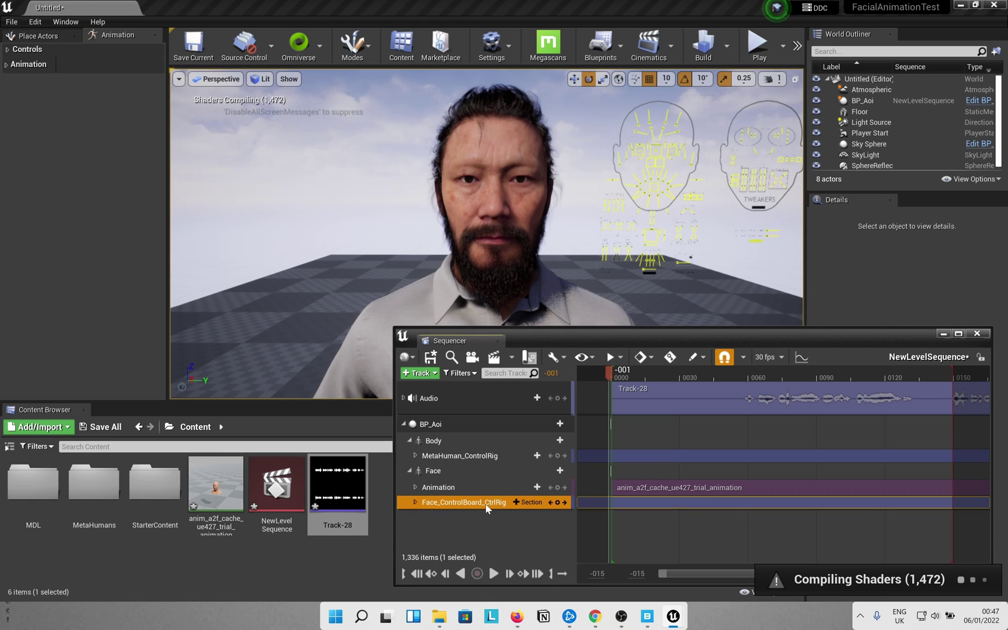
key("Delete")
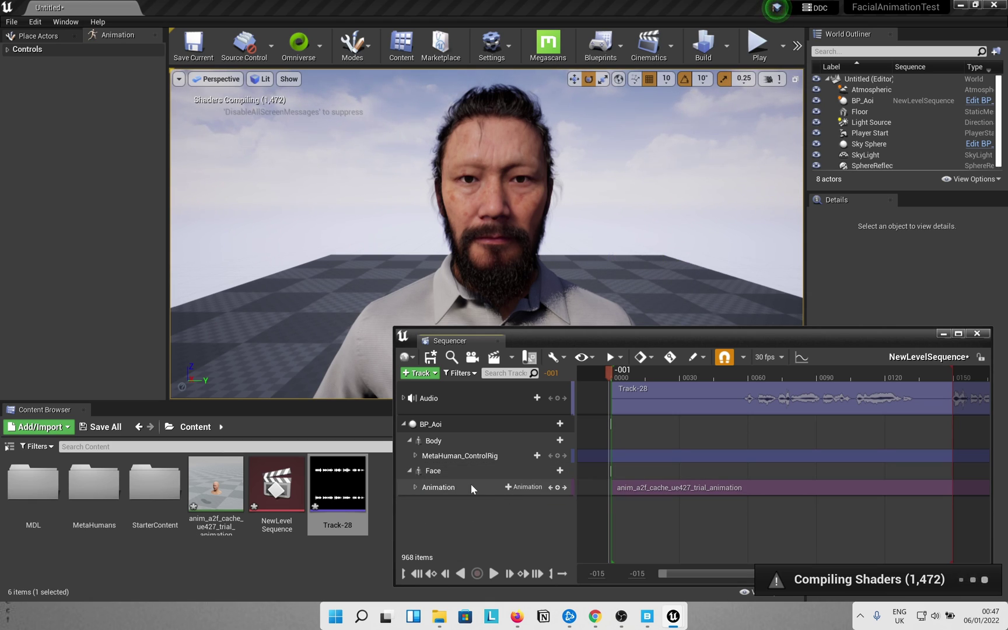
left_click_drag(663, 335, 486, 334)
Step: Play the sequence, then reset the playhead to frame 0000
key("space")
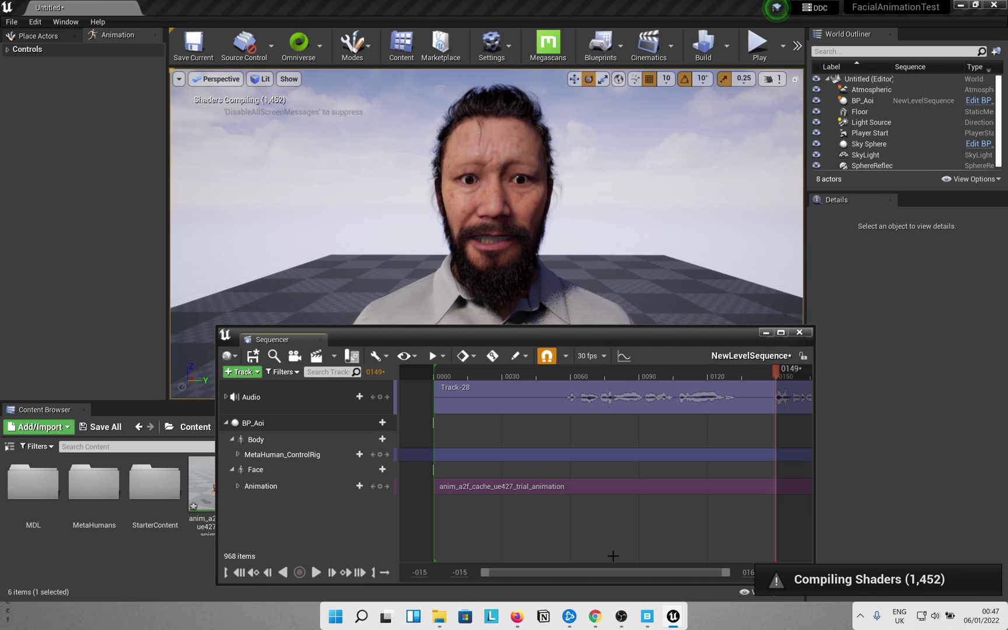
left_click_drag(775, 368, 442, 373)
left_click(432, 380)
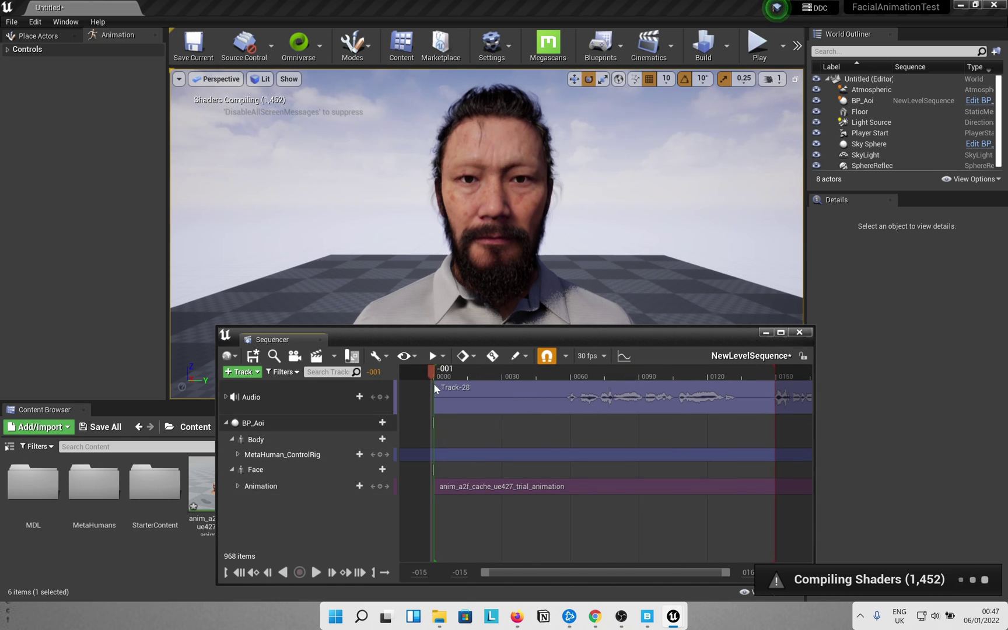
scroll(562, 386, "right", 3)
scroll(562, 385, "left", 1)
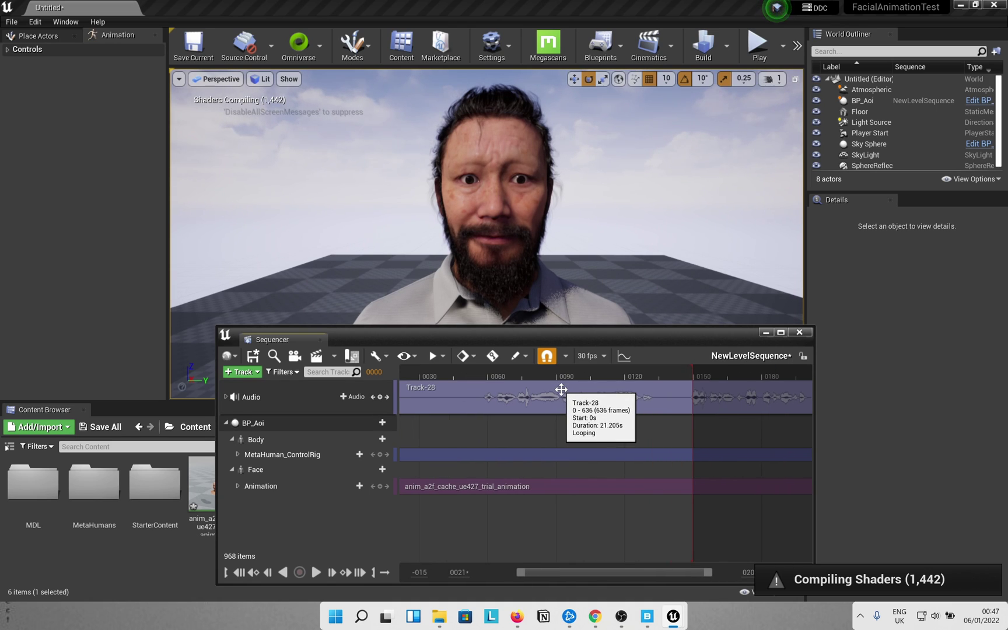
scroll(561, 389, "down", 8, "ctrl")
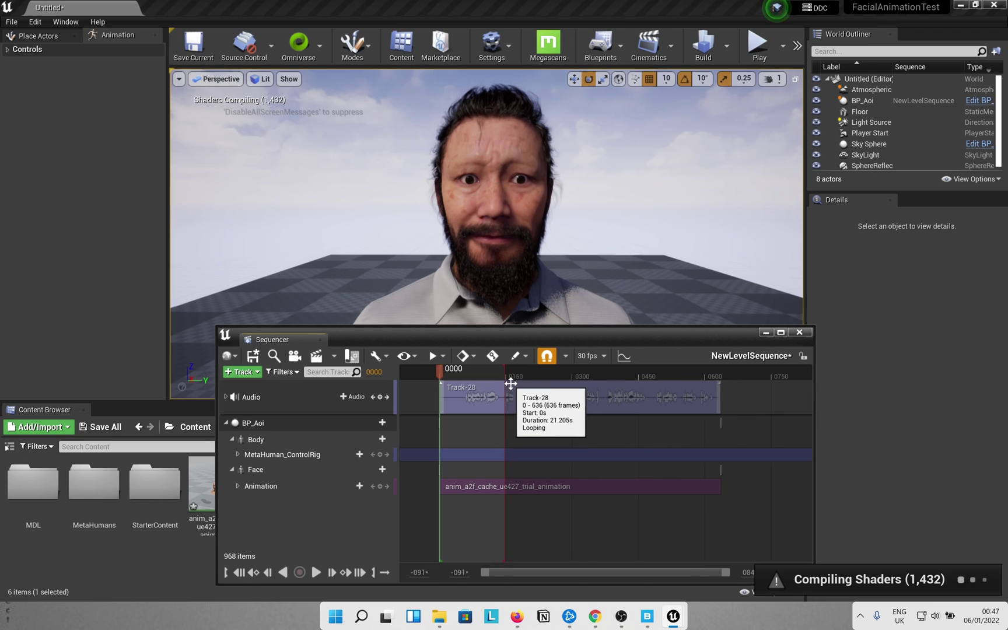
Step: Extend the playback range end to the end of Track-28 and play the sequence
left_click_drag(505, 374, 658, 376)
left_click_drag(717, 373, 724, 374)
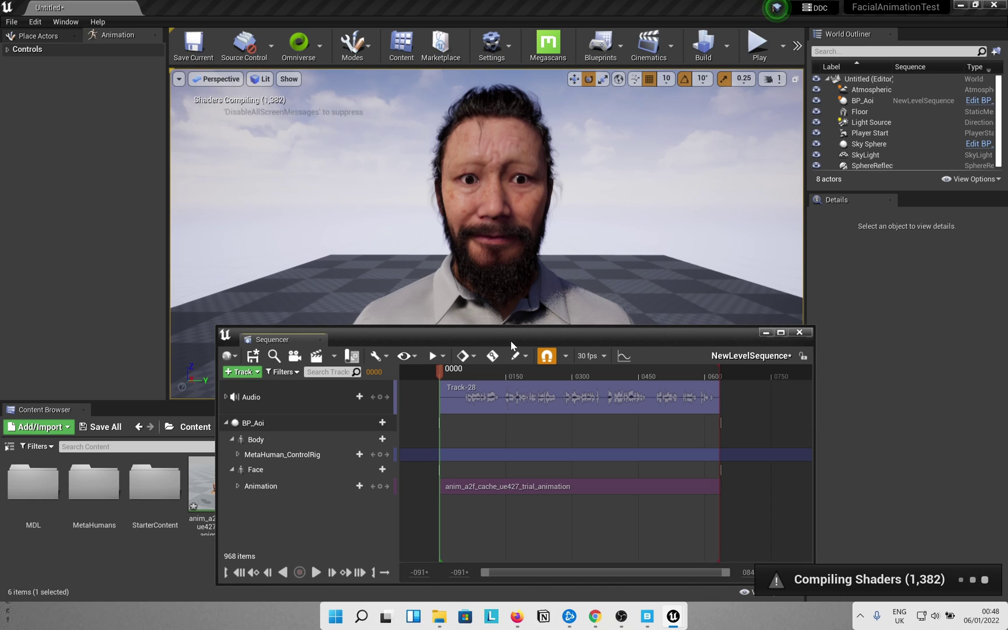
key("space")
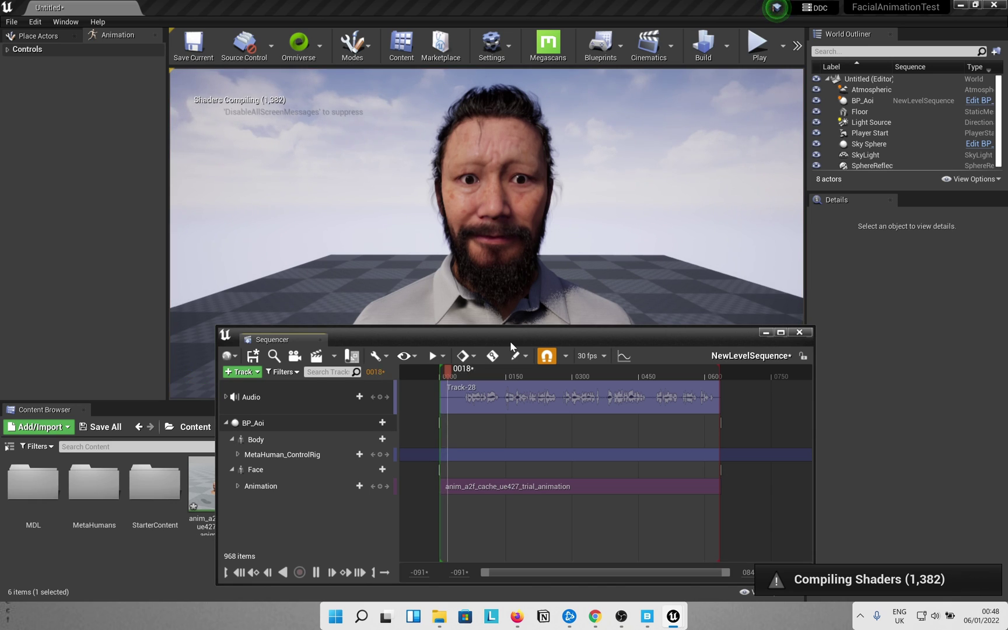